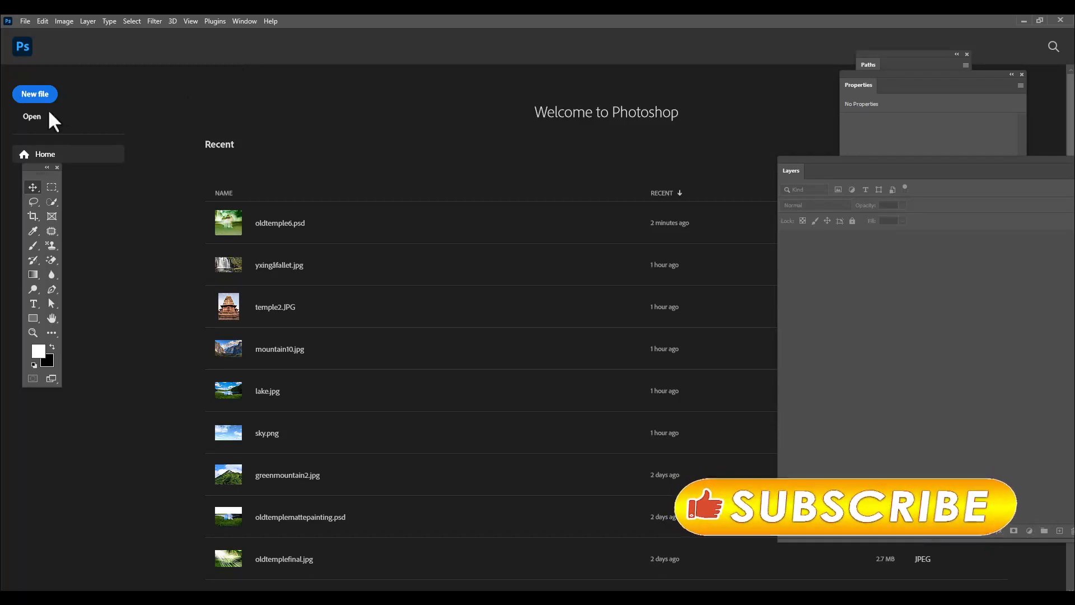
Create a new landscape document named oldtemple, 16.535 x 11.693 inches, at a resolution of 150 pixels/inch
click(35, 94)
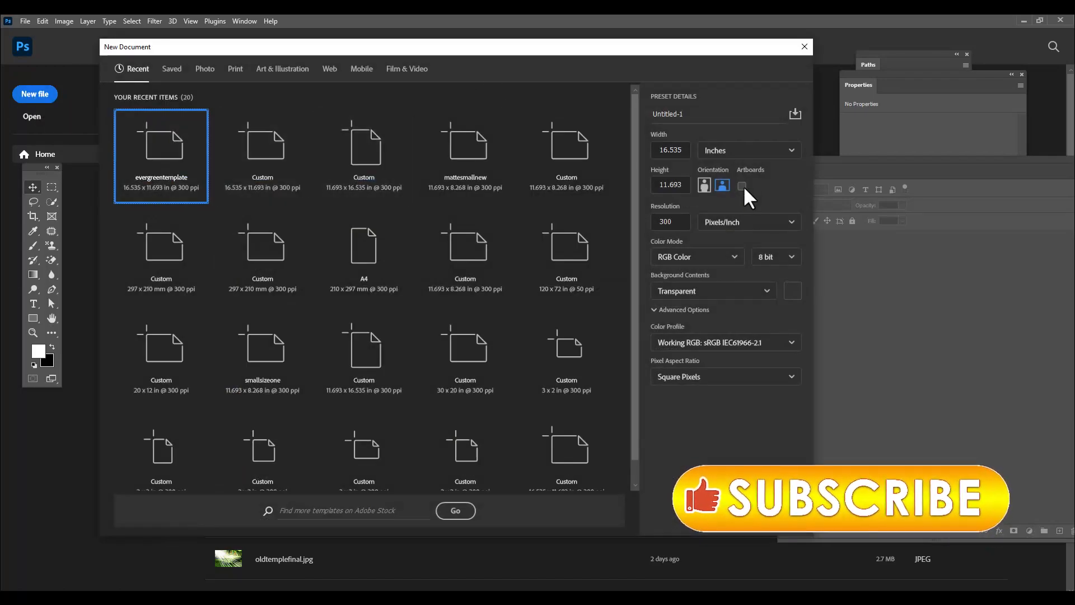
click(686, 115)
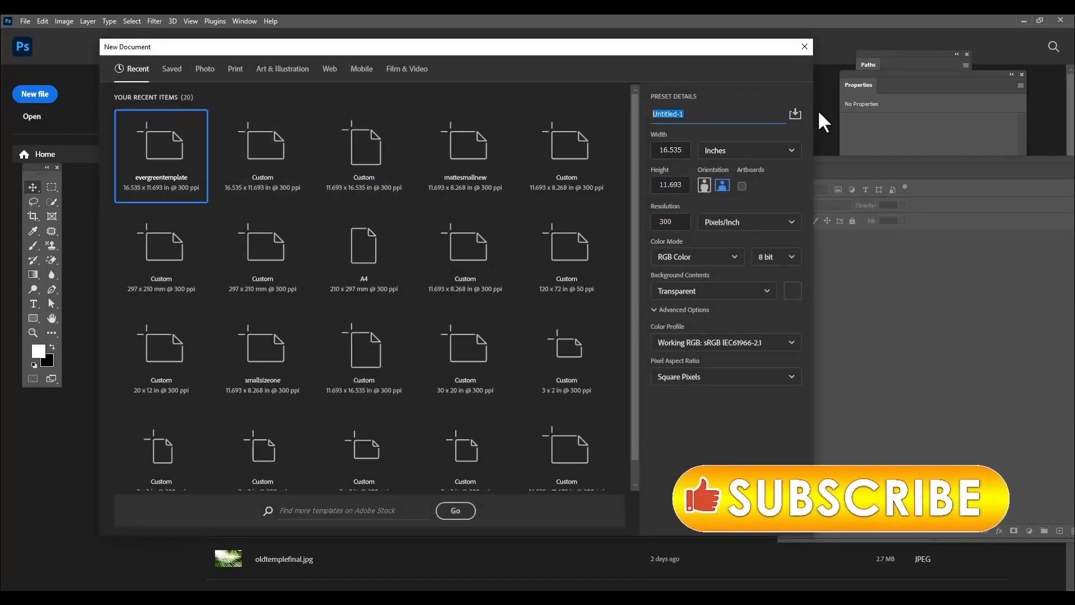
text(oldtemple)
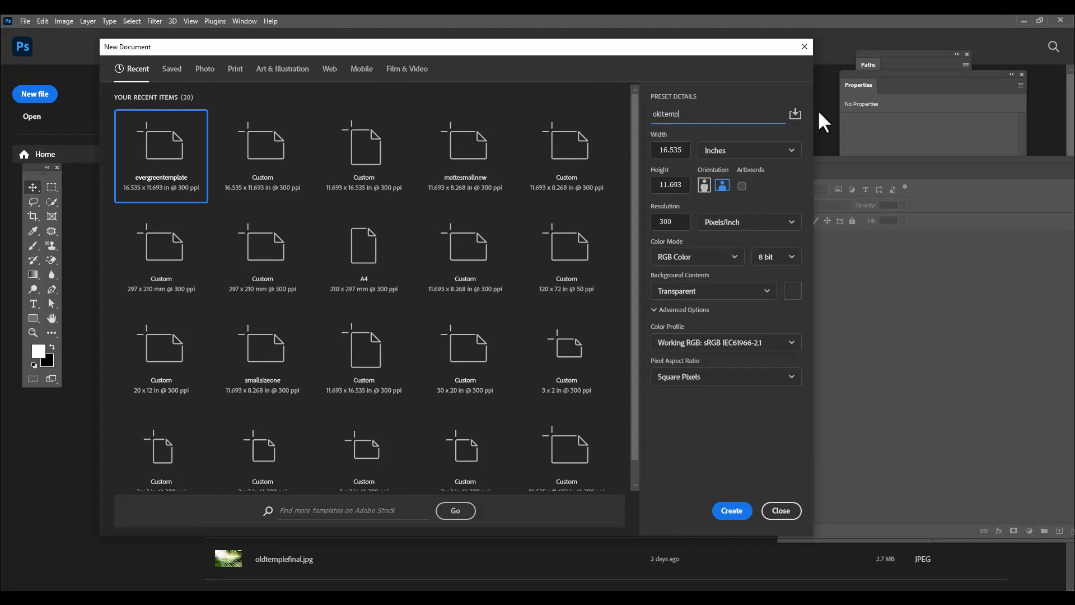
click(725, 187)
double_click(683, 222)
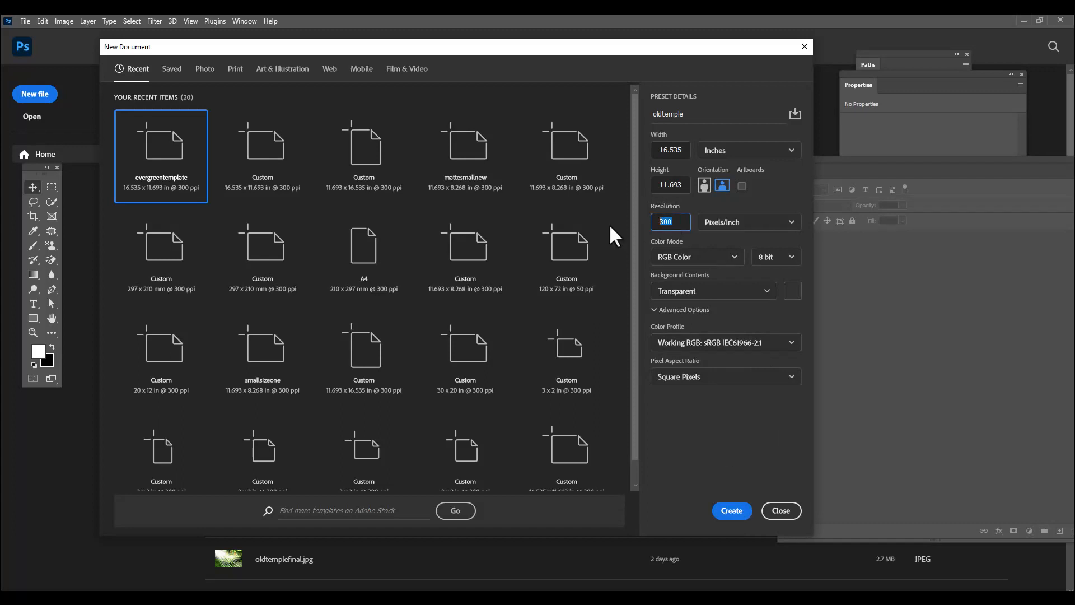
text(150)
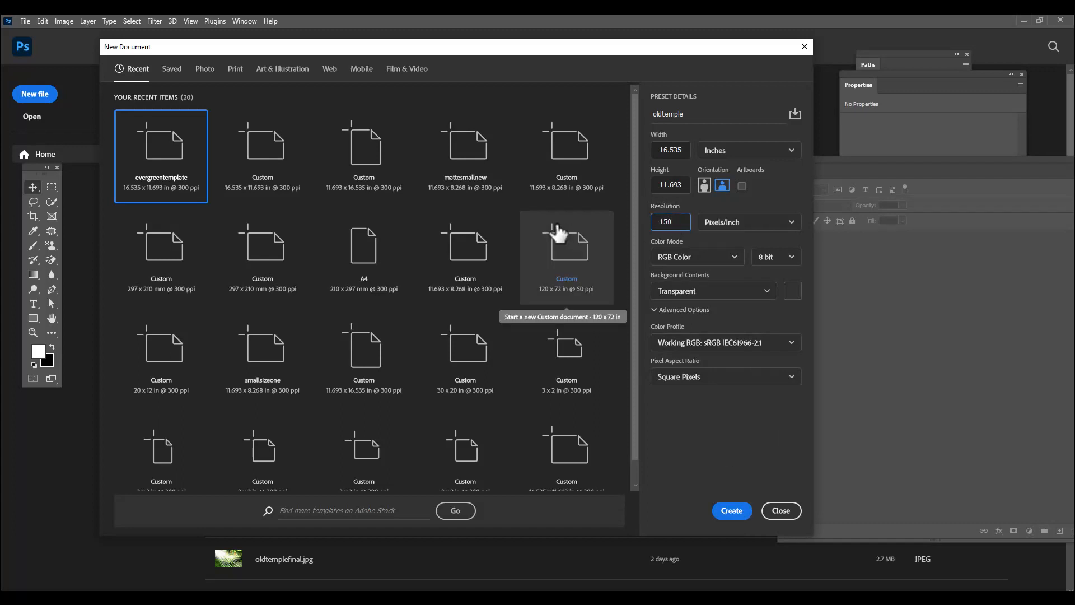
click(728, 511)
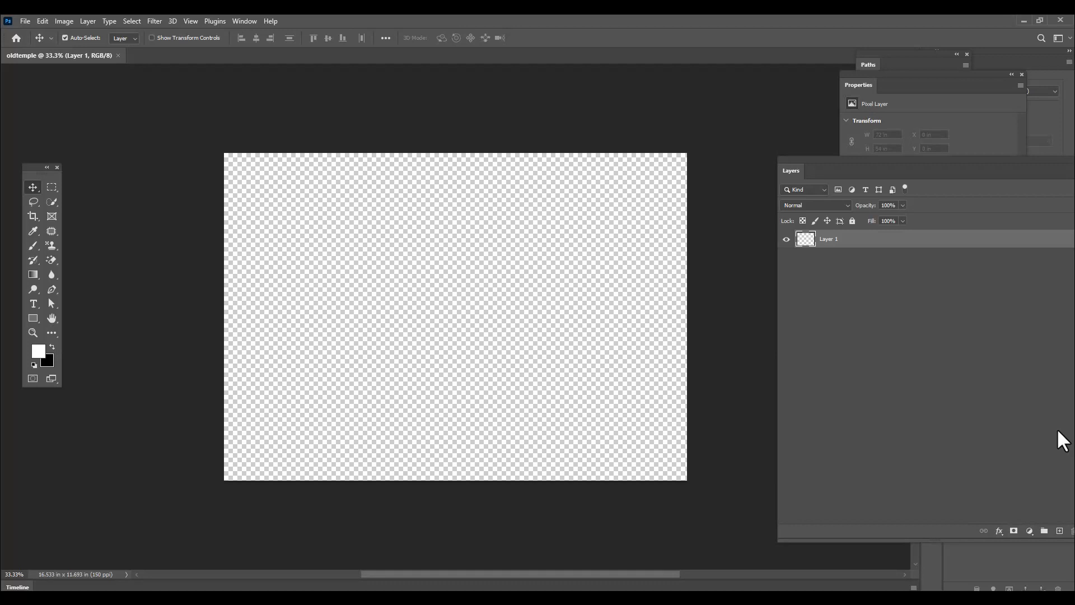
Open the lake image from the mattepainting folder
key(ctrl+o)
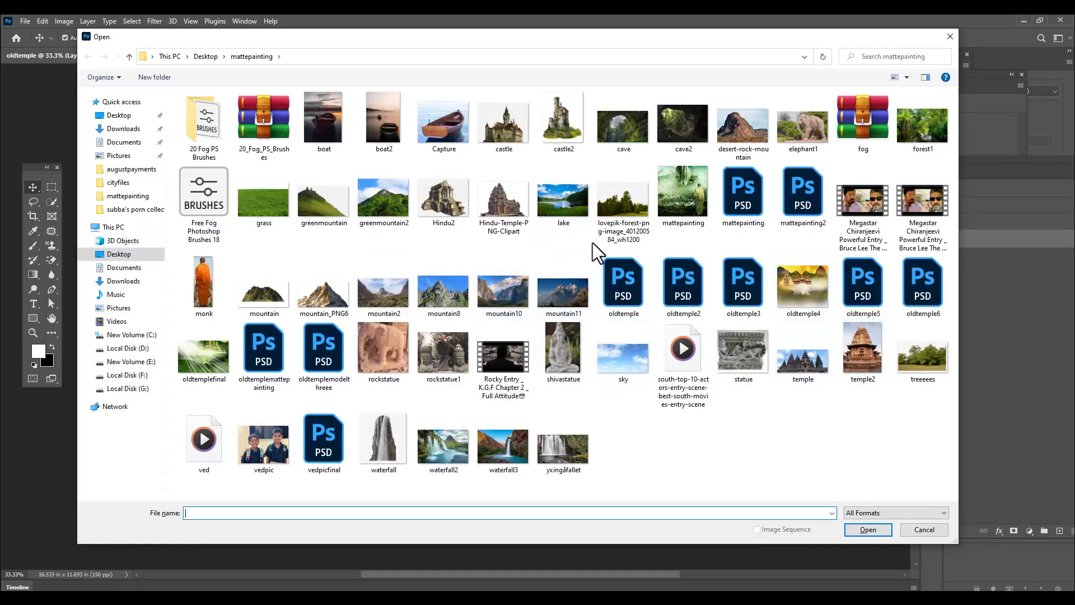
click(564, 201)
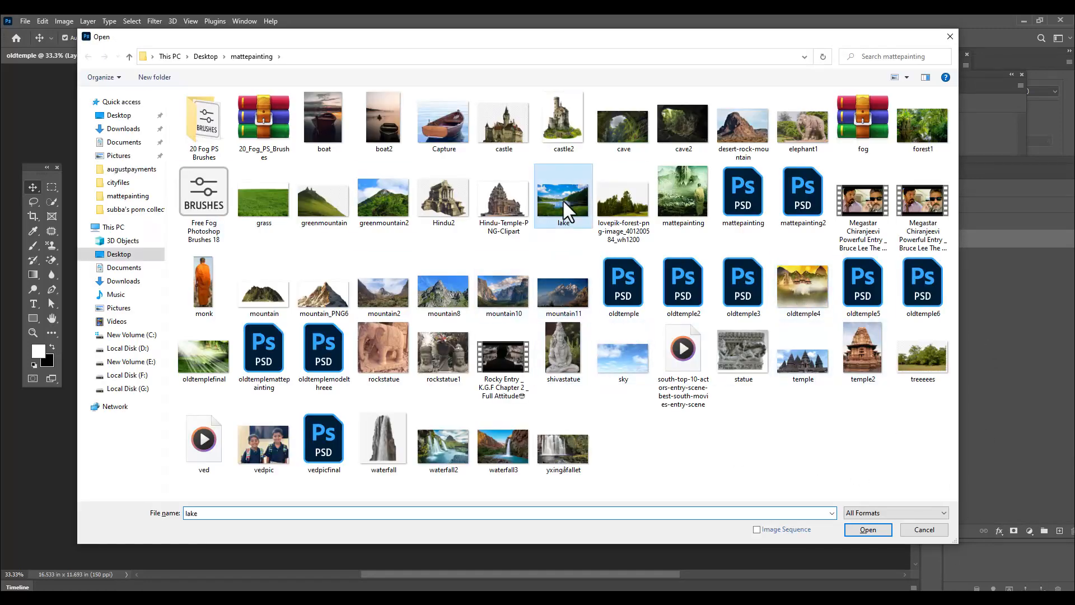
click(868, 530)
drag(781, 169, 810, 155)
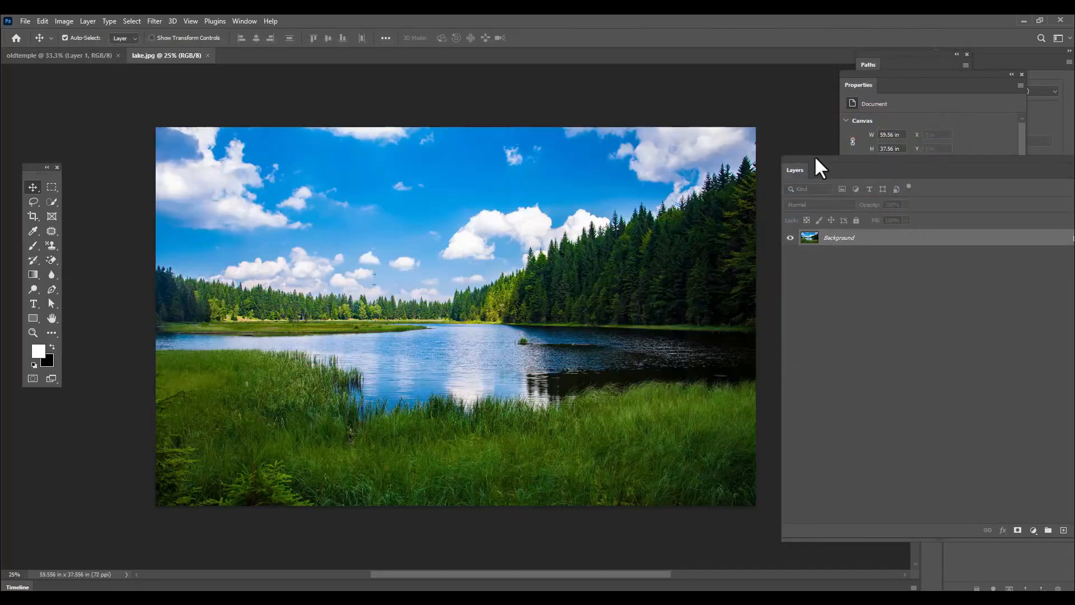
Select the water and grass area across the full image width with the Rectangular Marquee, lowering the selection's upper edge to the far shoreline
click(50, 187)
click(98, 188)
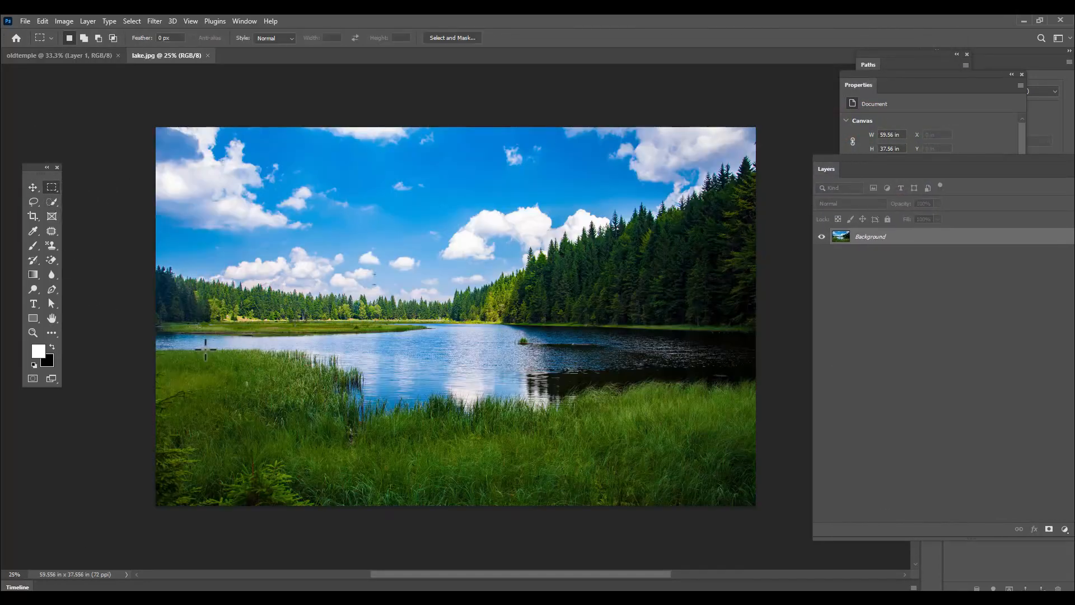
drag(153, 317, 796, 518)
right_click(436, 347)
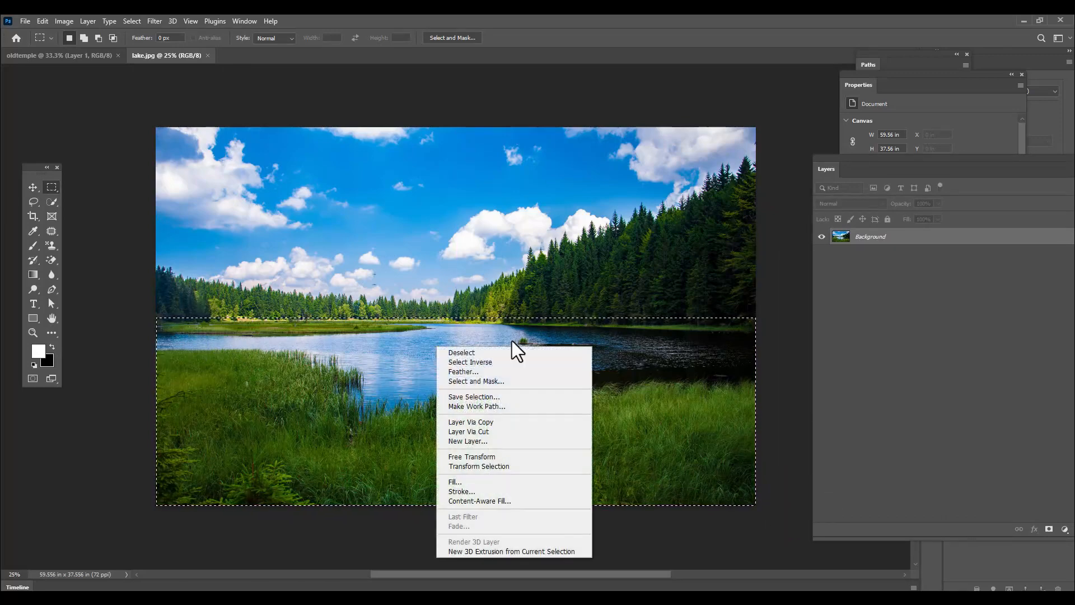
click(519, 465)
drag(454, 317, 453, 323)
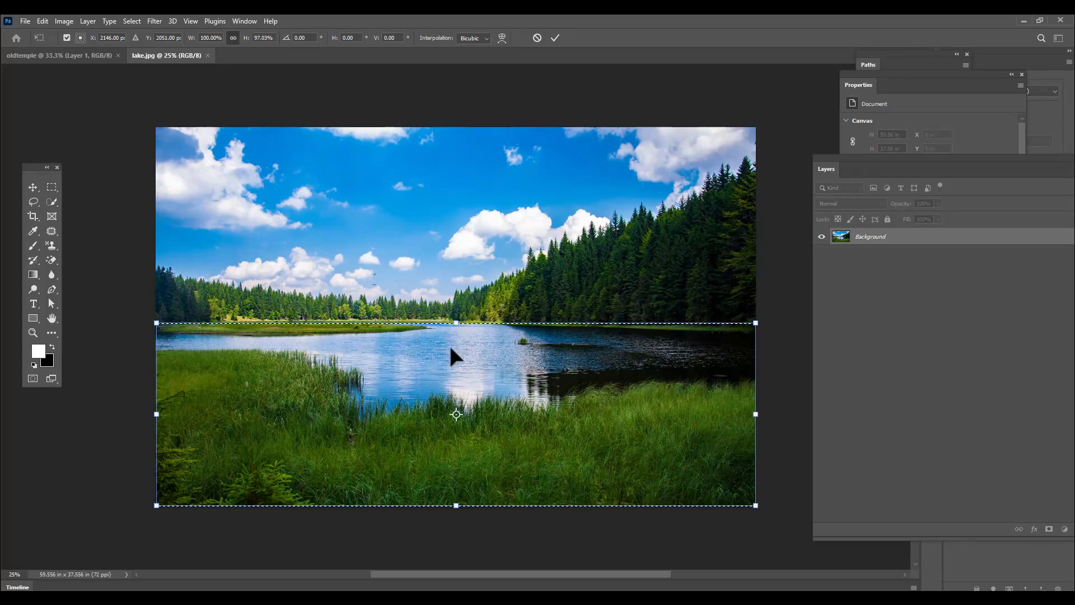
key(Return)
Feather the lake selection with a radius of 3 pixels
right_click(448, 347)
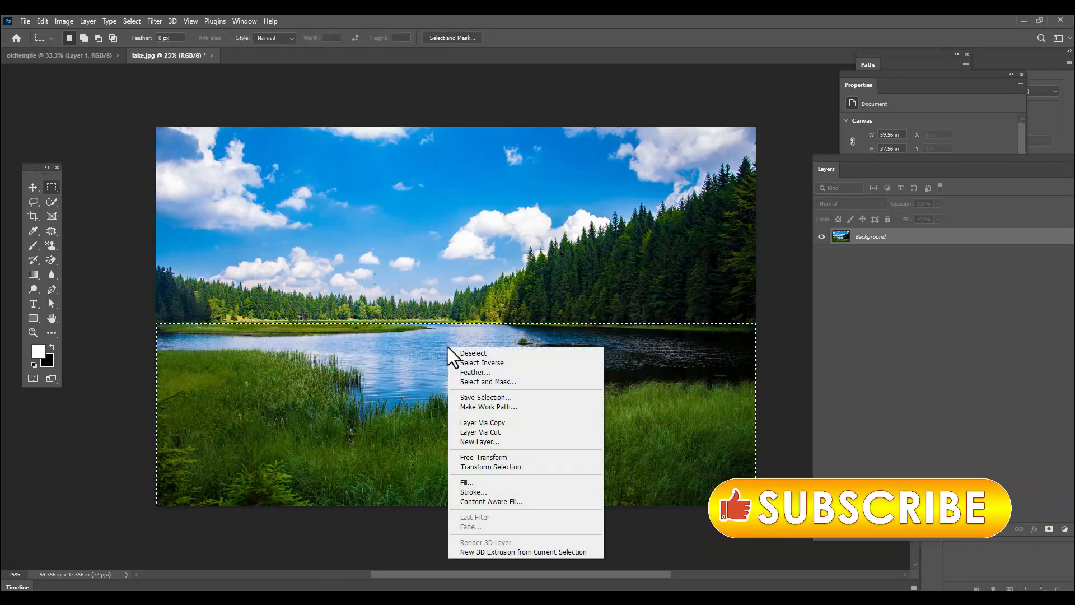
click(480, 373)
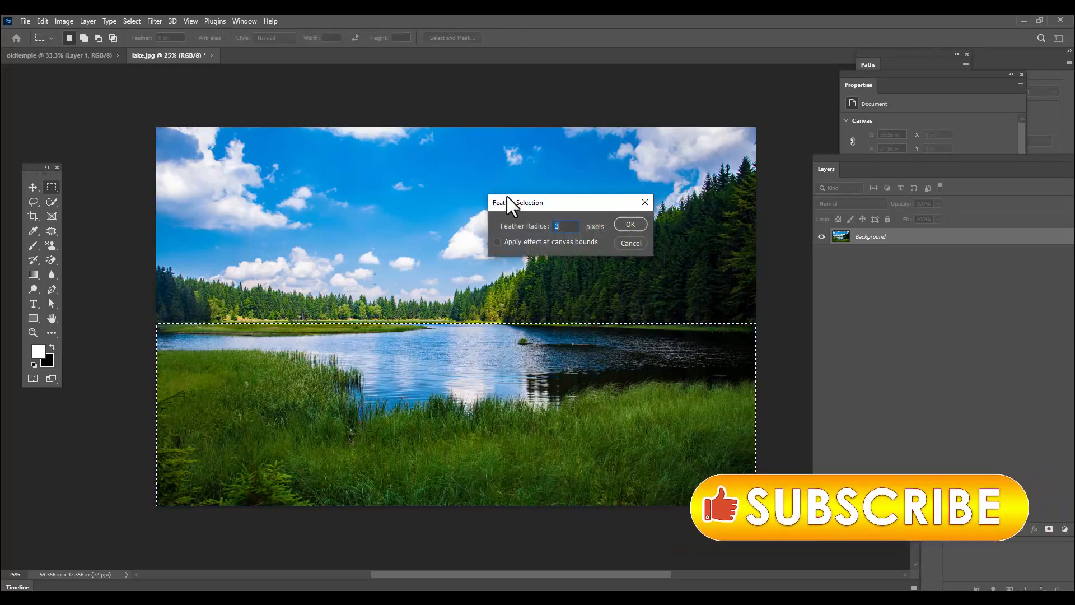
click(626, 224)
Move the selected lake area into the oldtemple document and scale it to about 61% width and 83% height, covering the lower canvas
click(33, 187)
drag(395, 354, 449, 362)
key(ctrl+t)
drag(619, 358, 467, 335)
drag(746, 274, 631, 312)
drag(484, 375, 588, 373)
drag(170, 391, 210, 393)
drag(739, 393, 704, 394)
drag(459, 304, 448, 272)
drag(703, 377, 694, 377)
drag(453, 274, 453, 278)
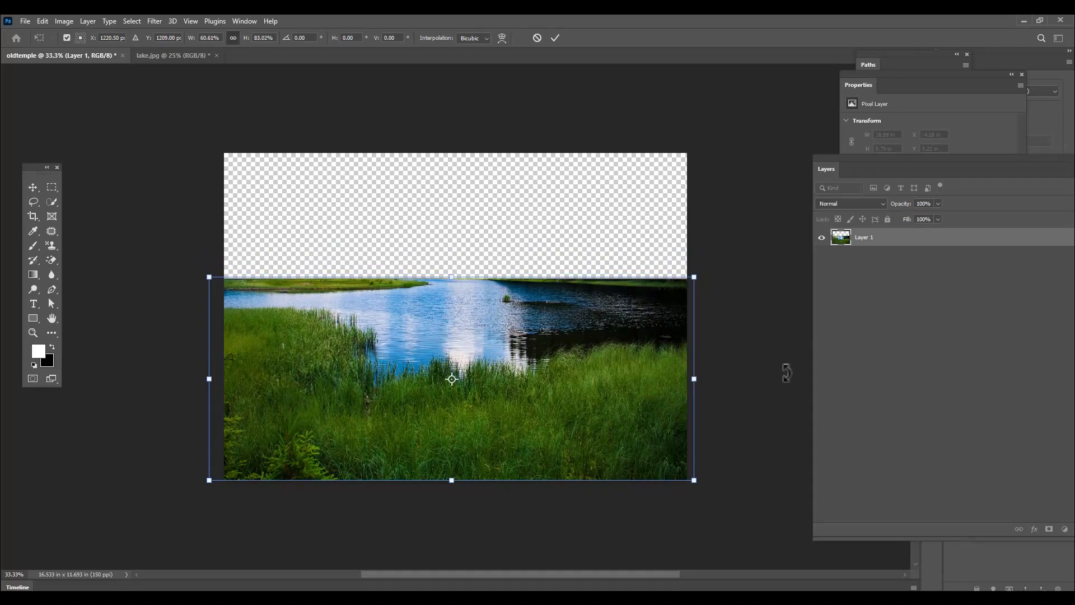
key(Return)
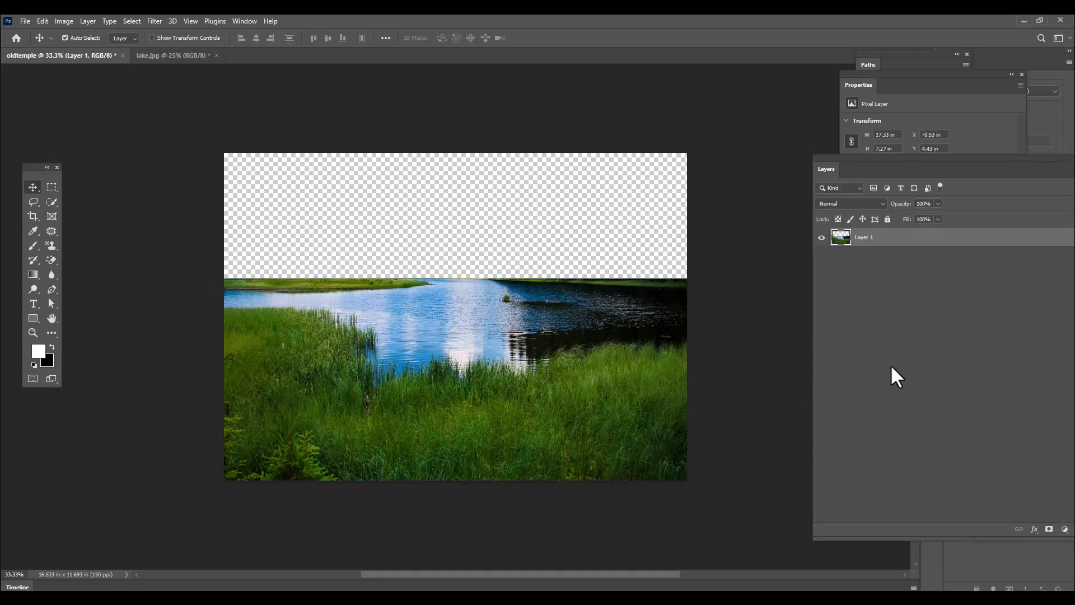
Open the mountain10 image and select its whole sky with the Quick Selection tool
key(ctrl+o)
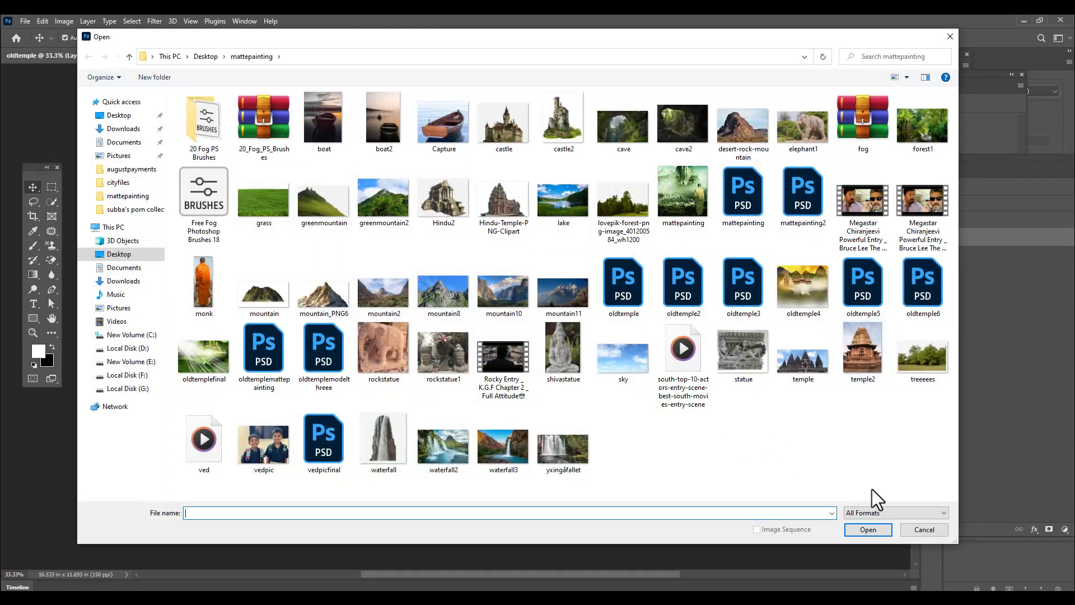
click(500, 277)
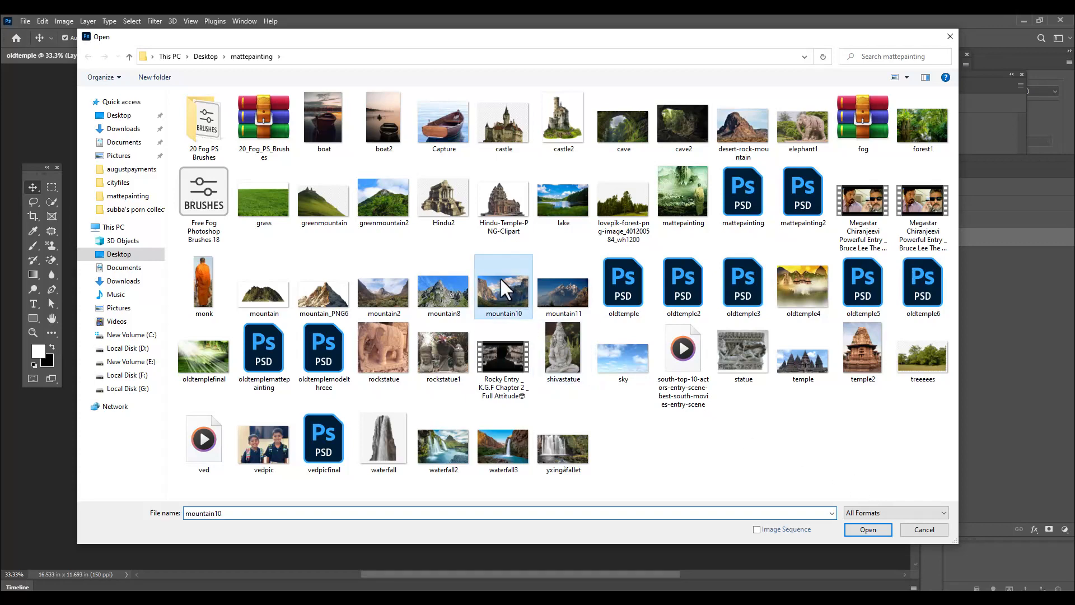
click(868, 530)
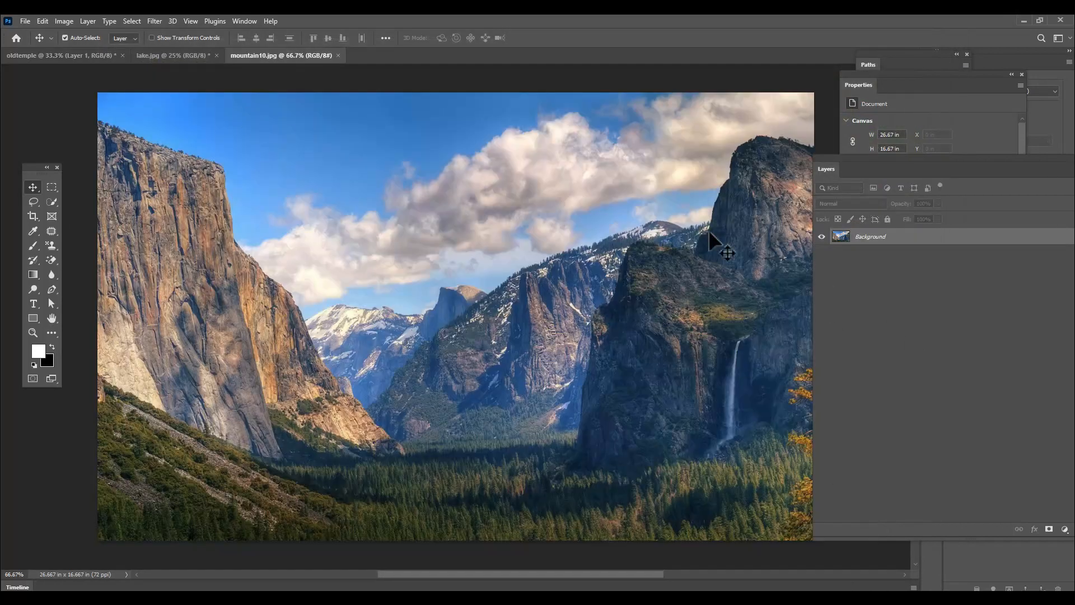
click(52, 203)
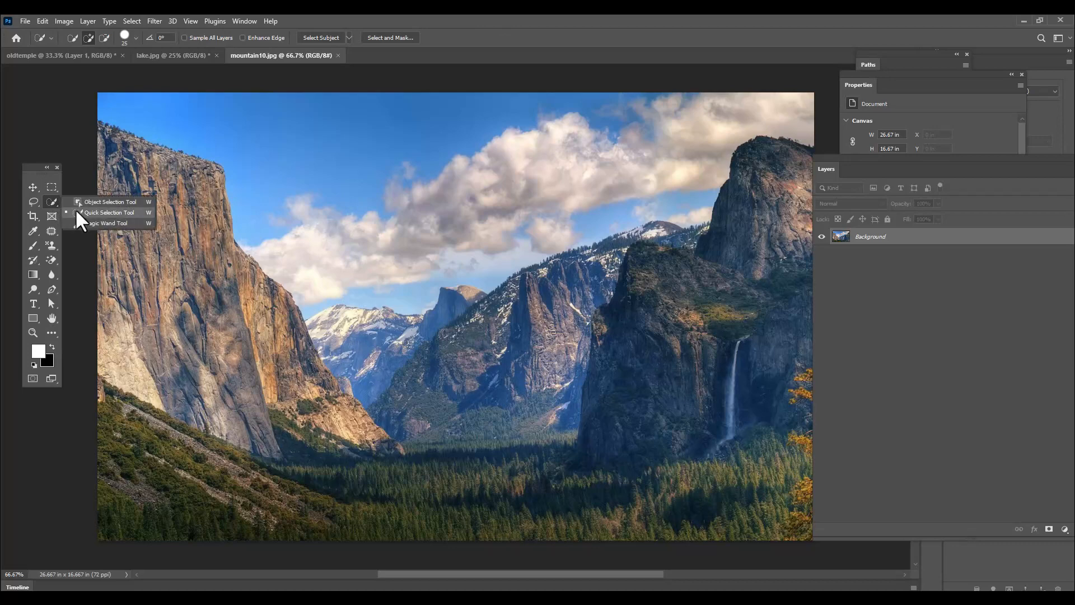
mouse_move(153, 101)
mouse_down()
mouse_move(413, 241)
mouse_move(667, 182)
mouse_move(780, 135)
mouse_move(775, 110)
mouse_move(775, 164)
mouse_move(746, 153)
mouse_move(801, 161)
mouse_move(741, 156)
mouse_move(742, 173)
mouse_move(737, 163)
mouse_move(761, 166)
mouse_move(758, 178)
mouse_move(767, 144)
mouse_move(788, 149)
mouse_up()
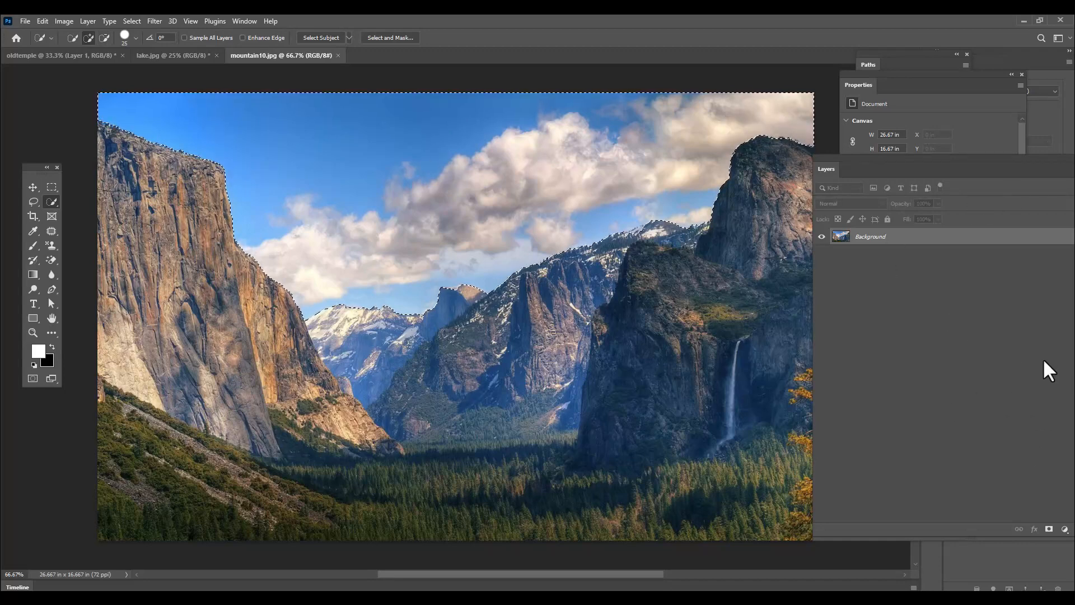
Add a layer mask from the sky selection and invert it so the mountains show and the sky is hidden
drag(905, 162, 740, 137)
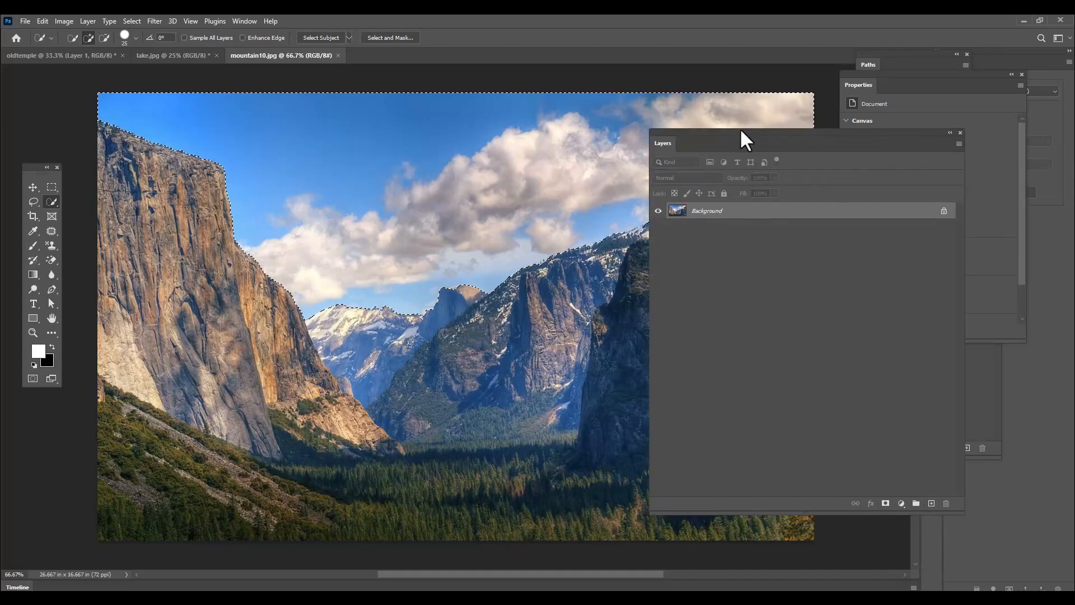
click(885, 504)
drag(710, 144, 806, 155)
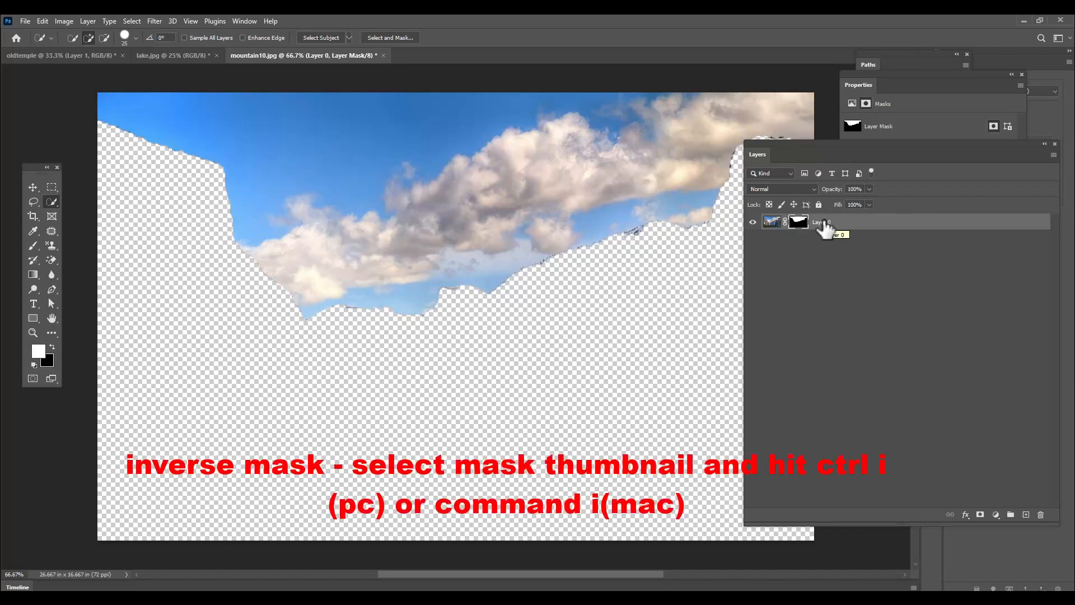
key(ctrl+i)
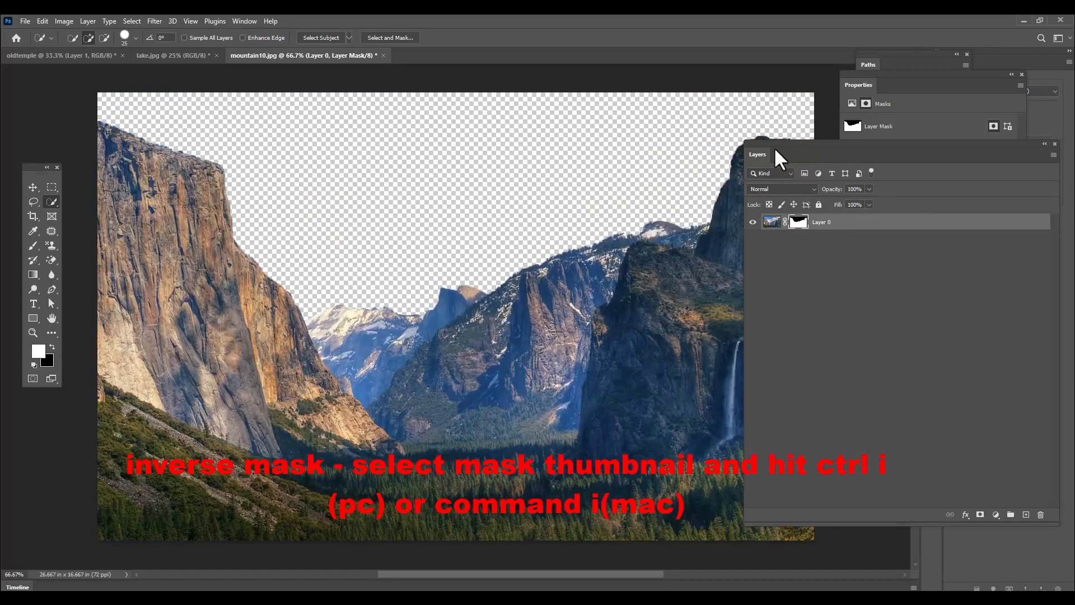
drag(775, 149, 837, 149)
Move the masked mountains into the oldtemple document, scale them to the canvas width and set their base on the lake's far shore
click(33, 187)
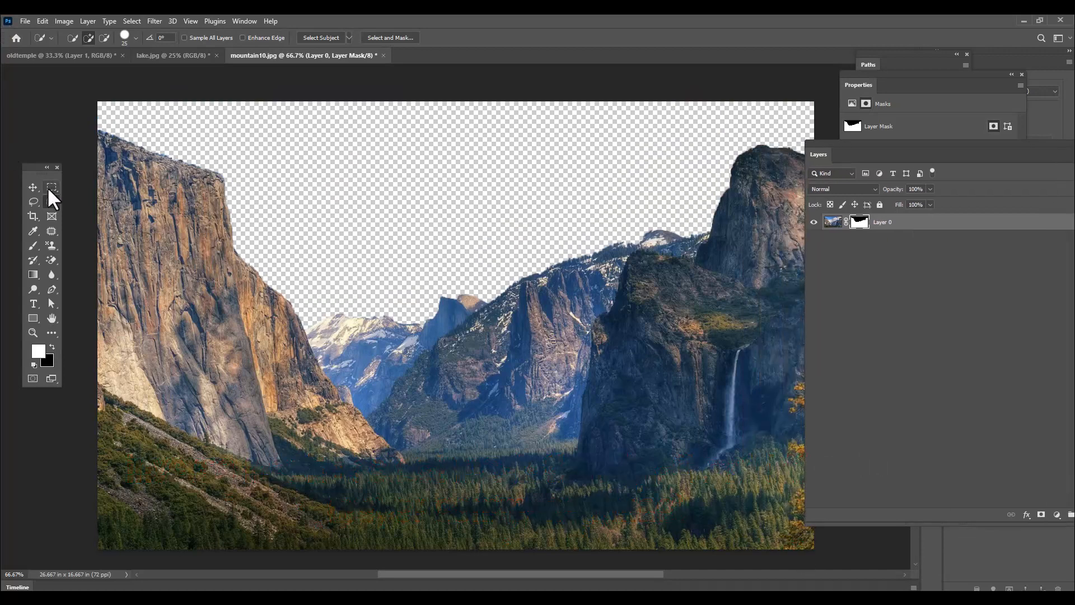
drag(530, 346, 501, 266)
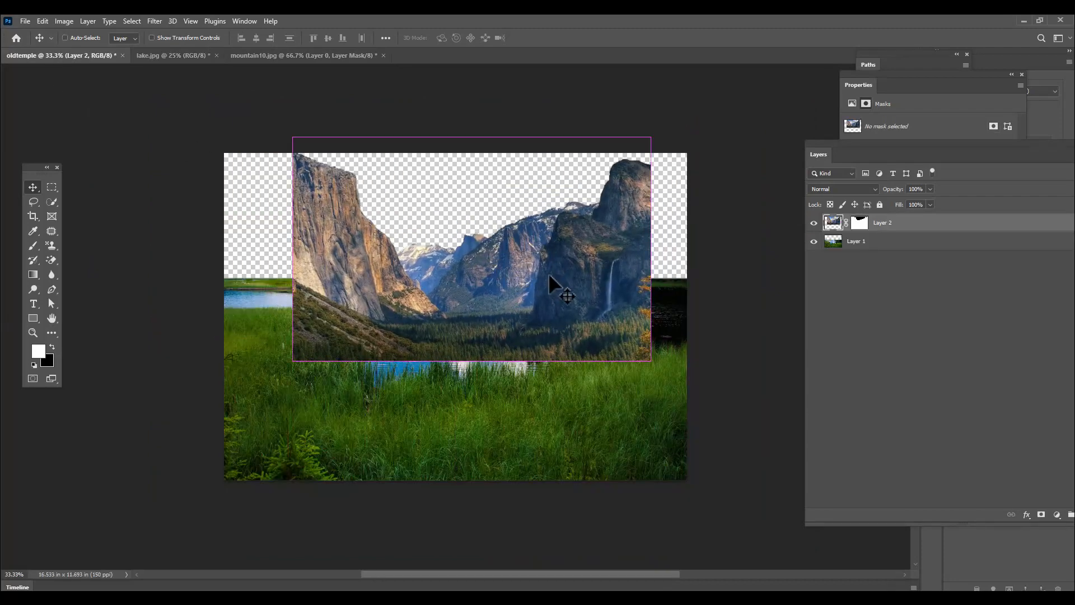
key(ctrl+t)
drag(651, 137, 683, 117)
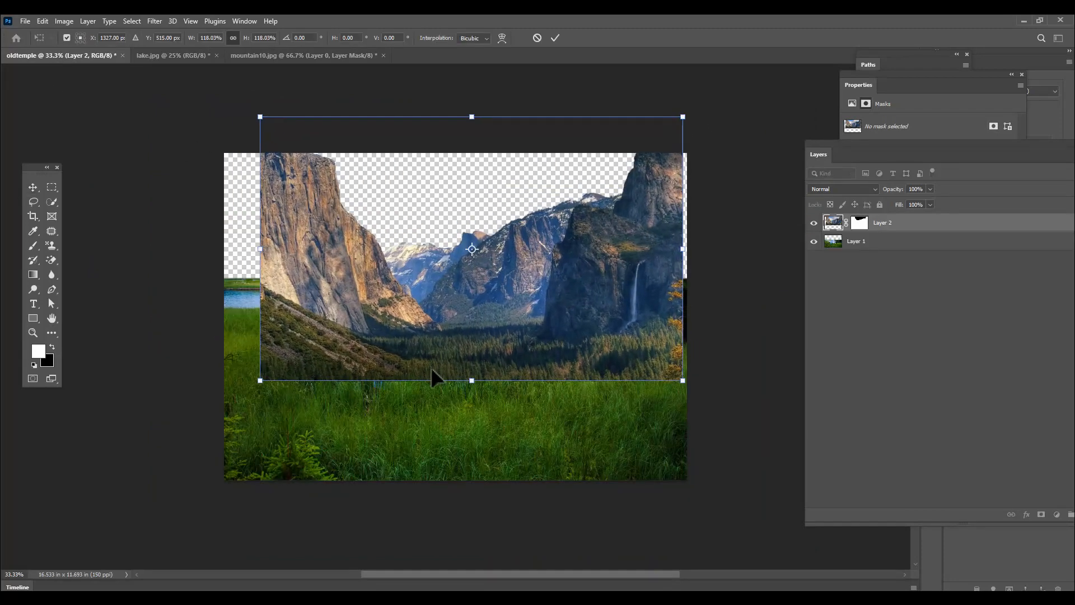
mouse_move(315, 133)
mouse_down()
mouse_move(299, 182)
mouse_move(297, 145)
mouse_up()
drag(647, 152, 688, 149)
key(Return)
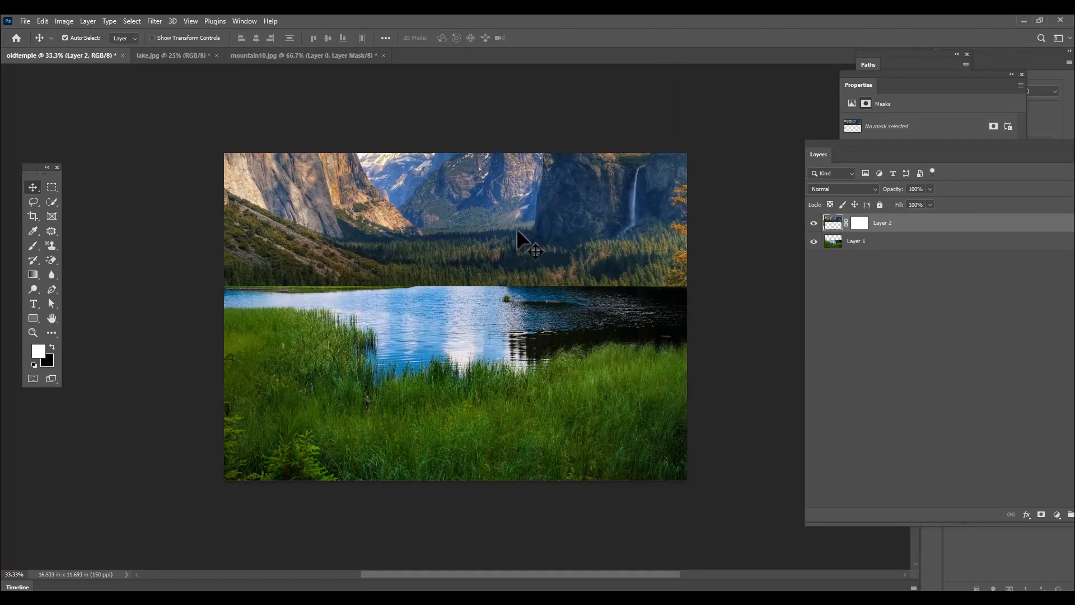
Extend the canvas upward with the Crop tool to a height of about 15 inches
key(c)
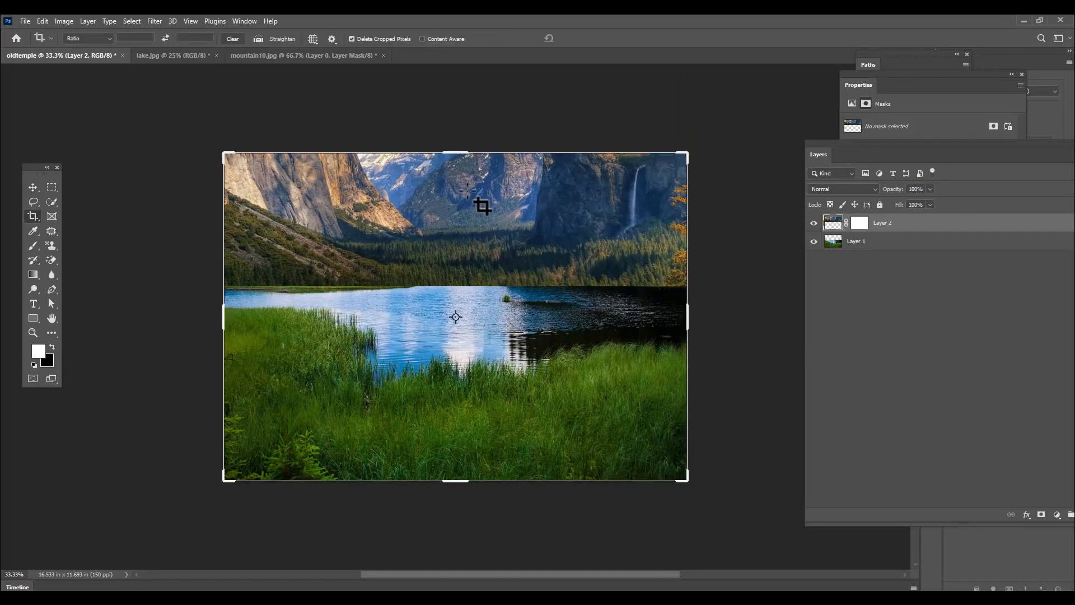
drag(454, 152, 465, 104)
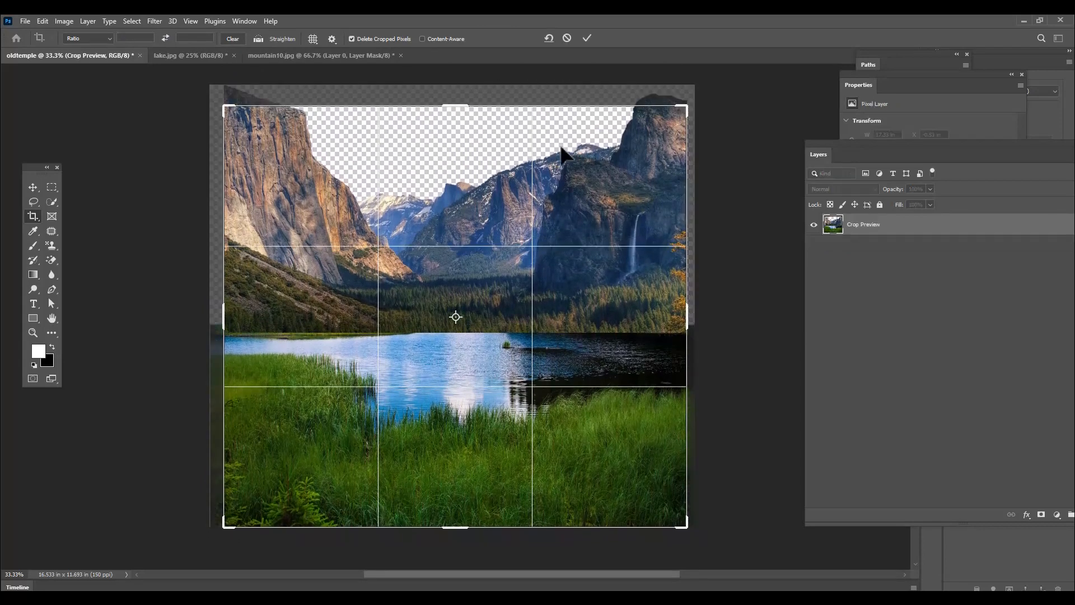
click(33, 183)
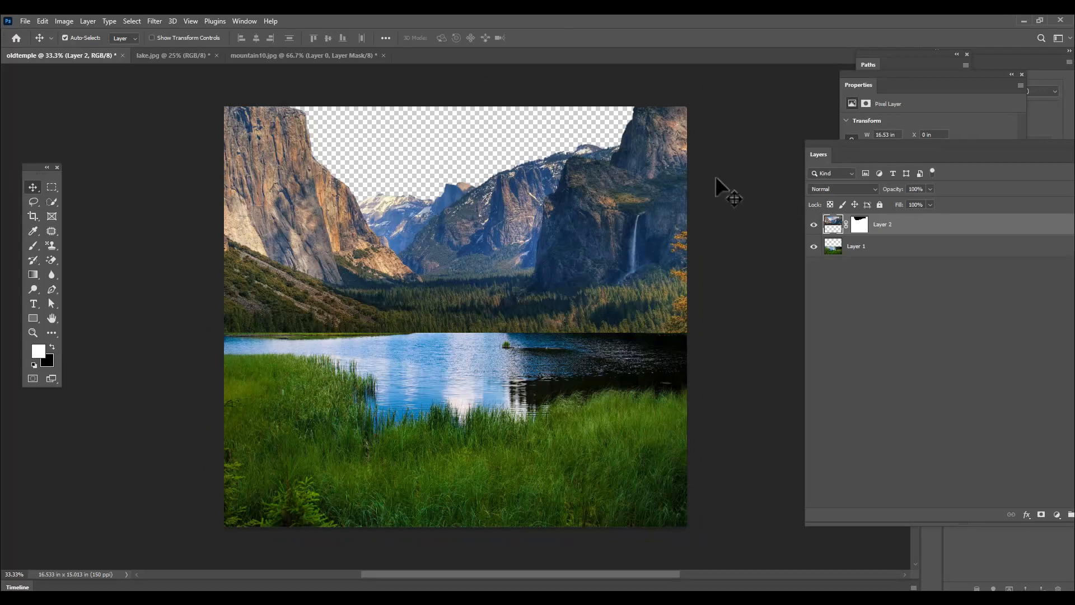
Apply the layer mask of Layer 2 permanently to the mountains
drag(883, 149, 725, 132)
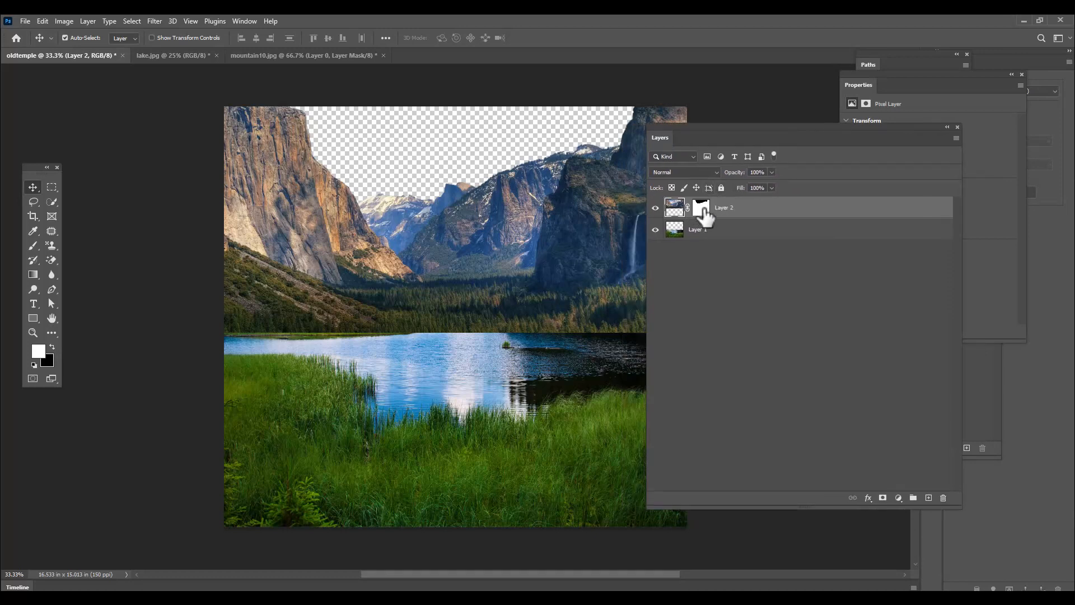
click(701, 208)
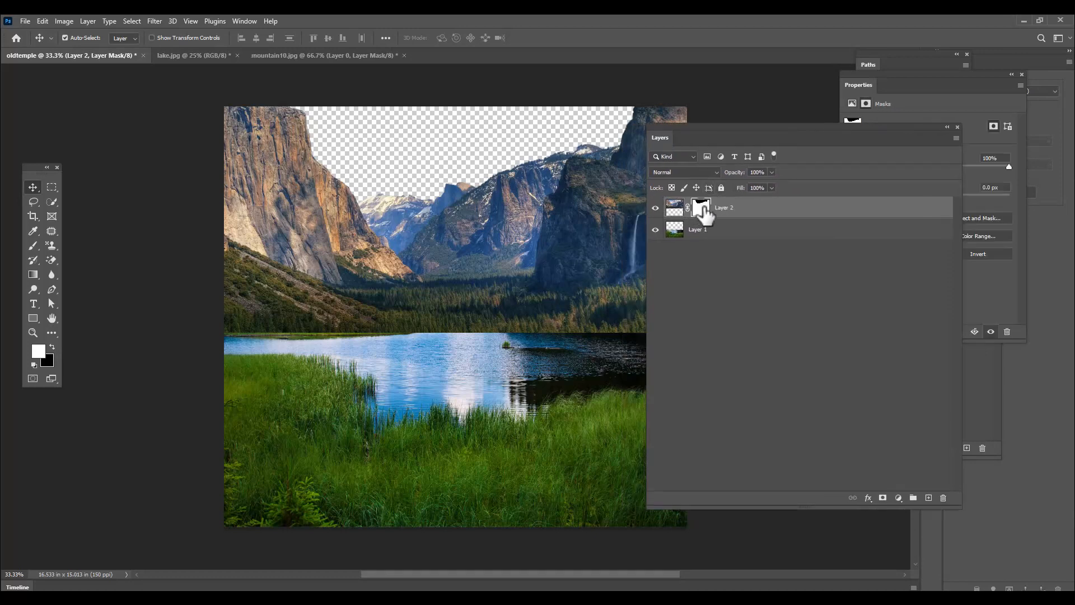
right_click(704, 208)
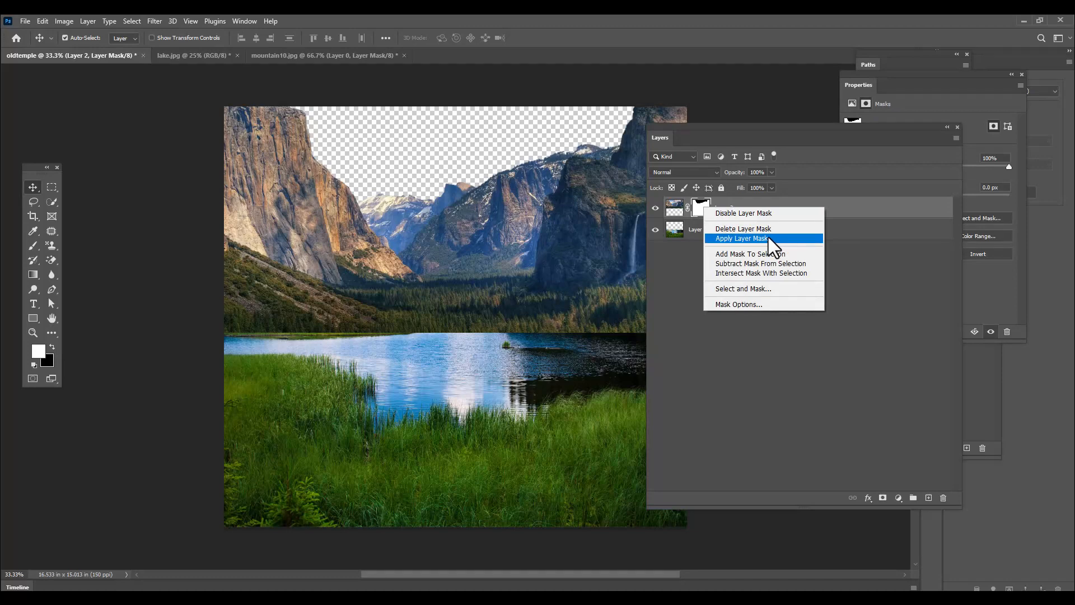
click(773, 236)
drag(692, 128, 802, 126)
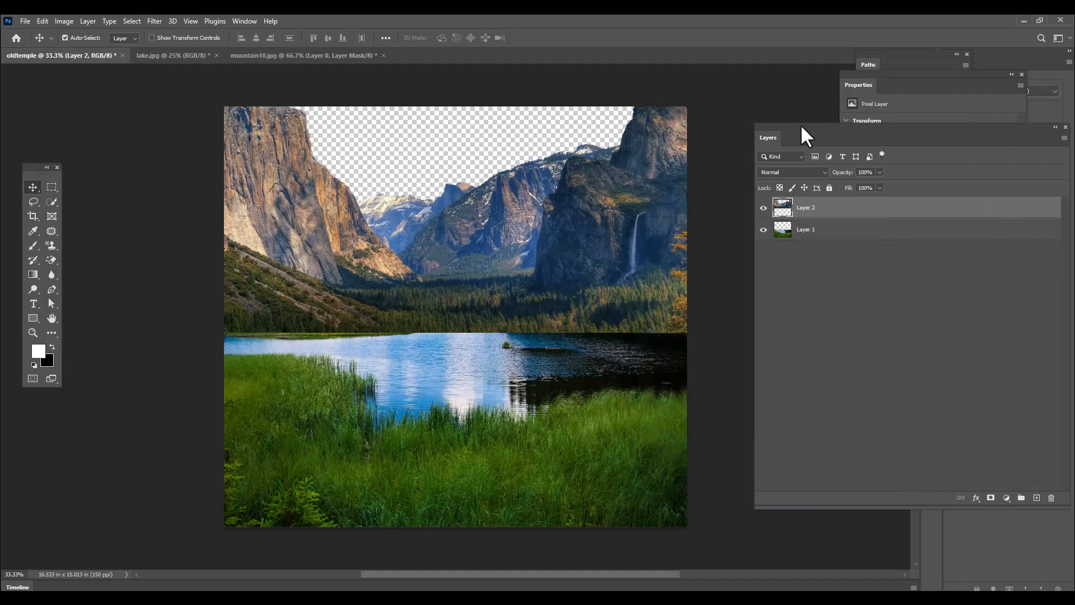
Open the sky image, move it into the oldtemple document and place its layer below the mountain and lake layers
key(ctrl+o)
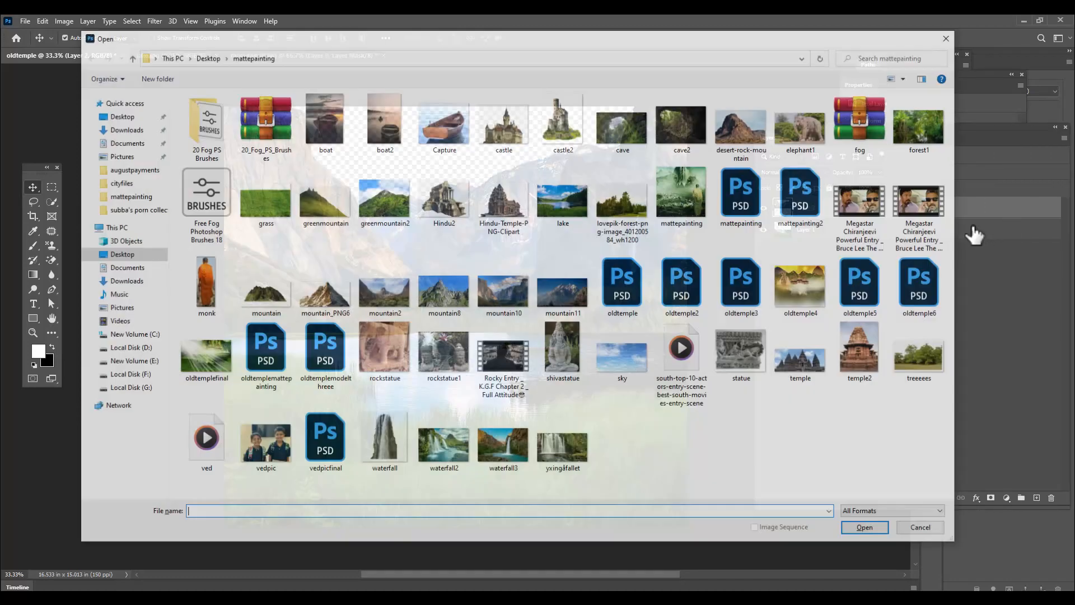
click(622, 356)
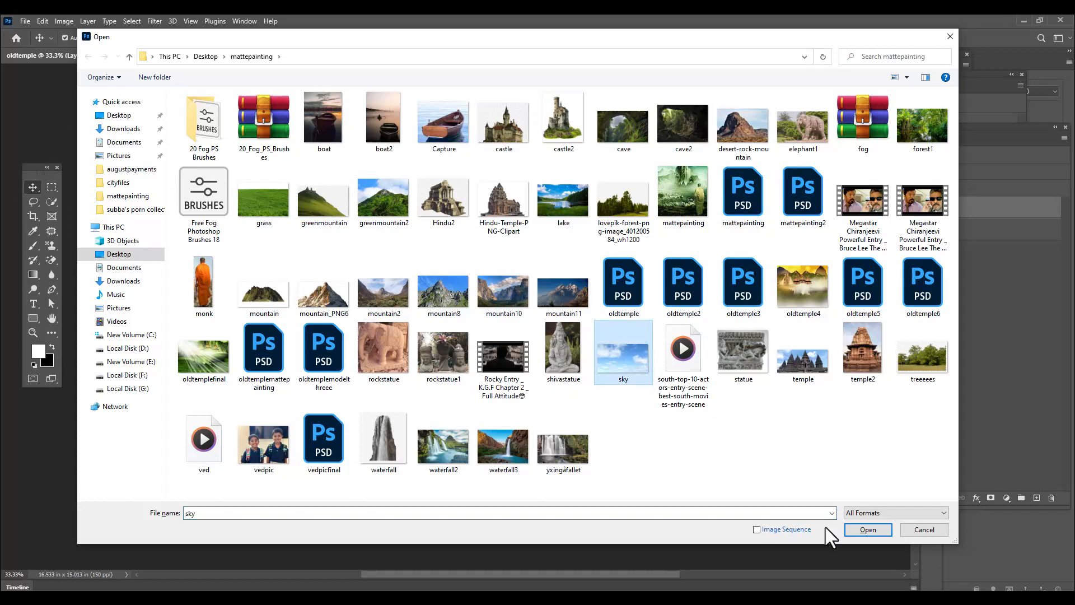
click(868, 529)
drag(113, 271, 482, 200)
drag(852, 217, 721, 261)
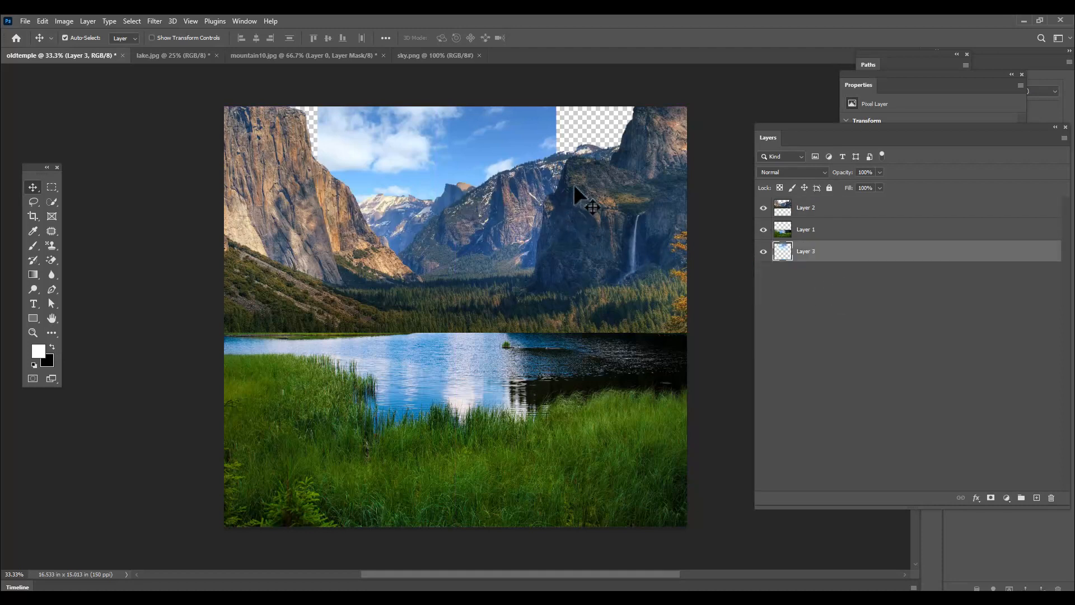
Scale the sky to about 218% and position it so it fills the whole gap behind the mountains
key(ctrl+t)
drag(560, 247, 719, 282)
drag(528, 132, 566, 152)
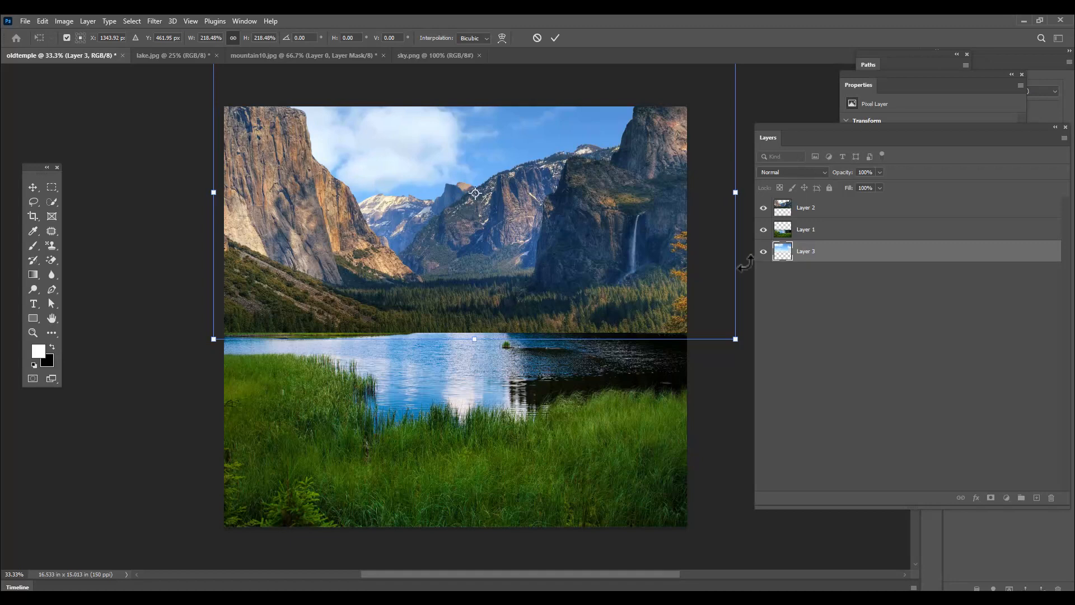
key(Return)
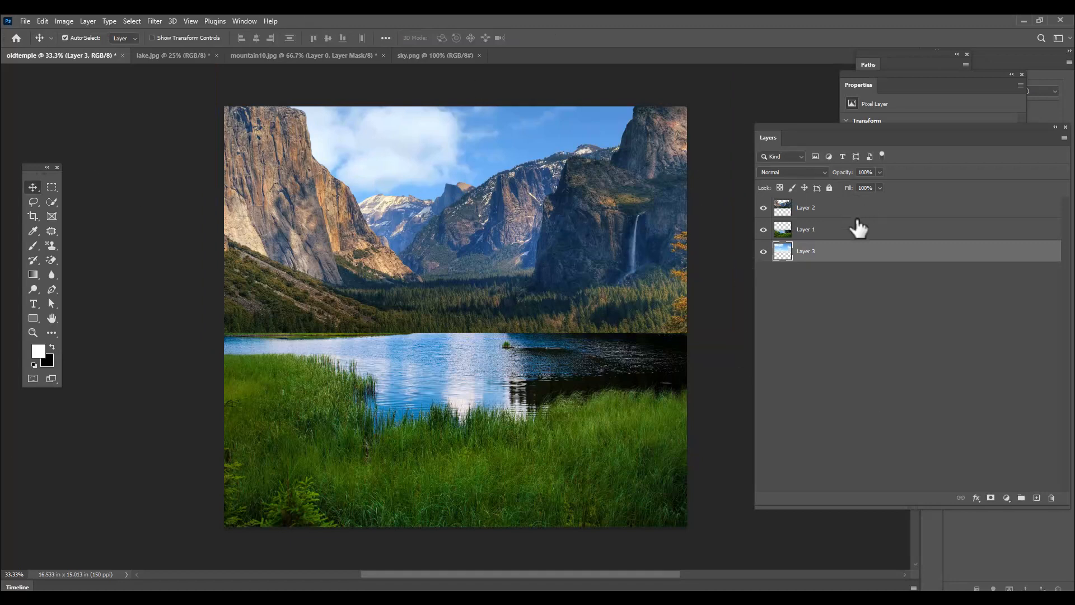
Rename the three layers, from bottom to top of the stack, as sky, lake and mountains
double_click(807, 252)
key(Return)
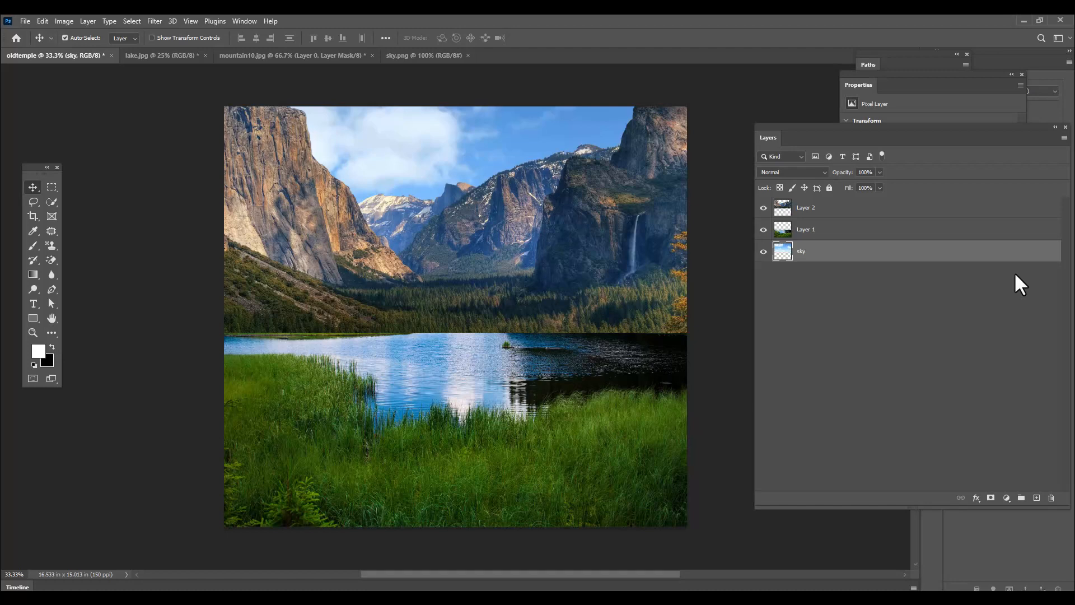
double_click(804, 229)
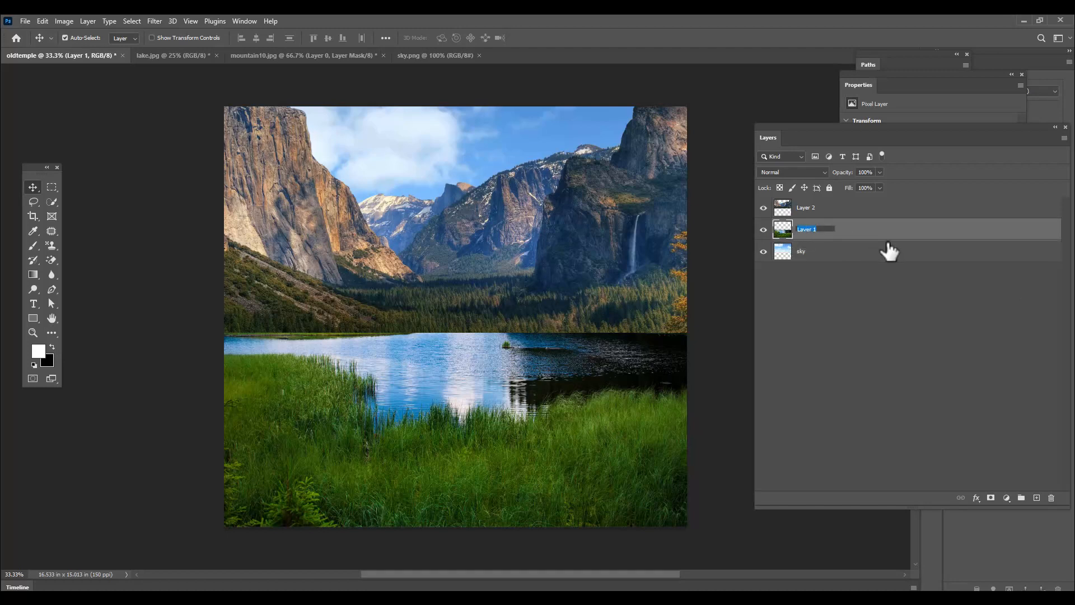
double_click(805, 208)
text(mountains)
key(Return)
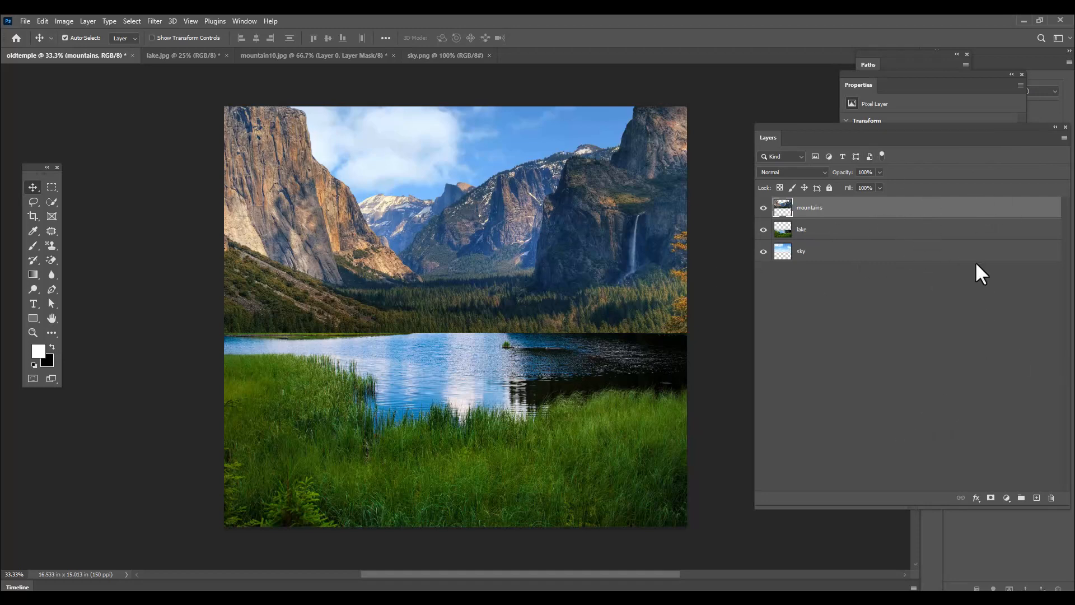
Stretch the lake upward to a height of about 8.75 in and place its layer above the mountains layer
click(842, 230)
key(ctrl+t)
drag(457, 324, 465, 292)
key(Return)
drag(869, 238, 863, 206)
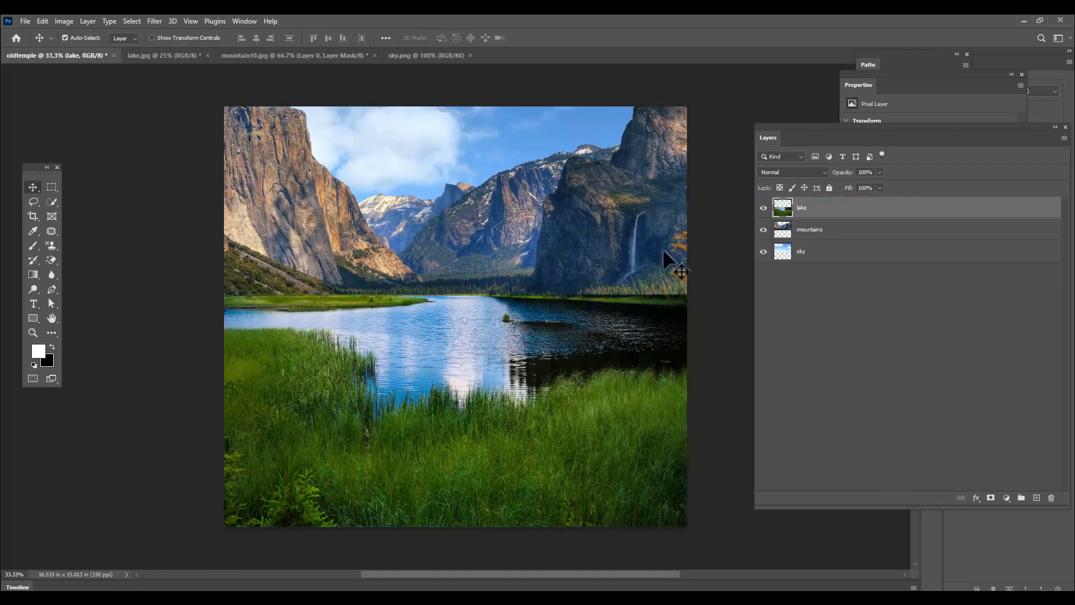
key(ctrl+t)
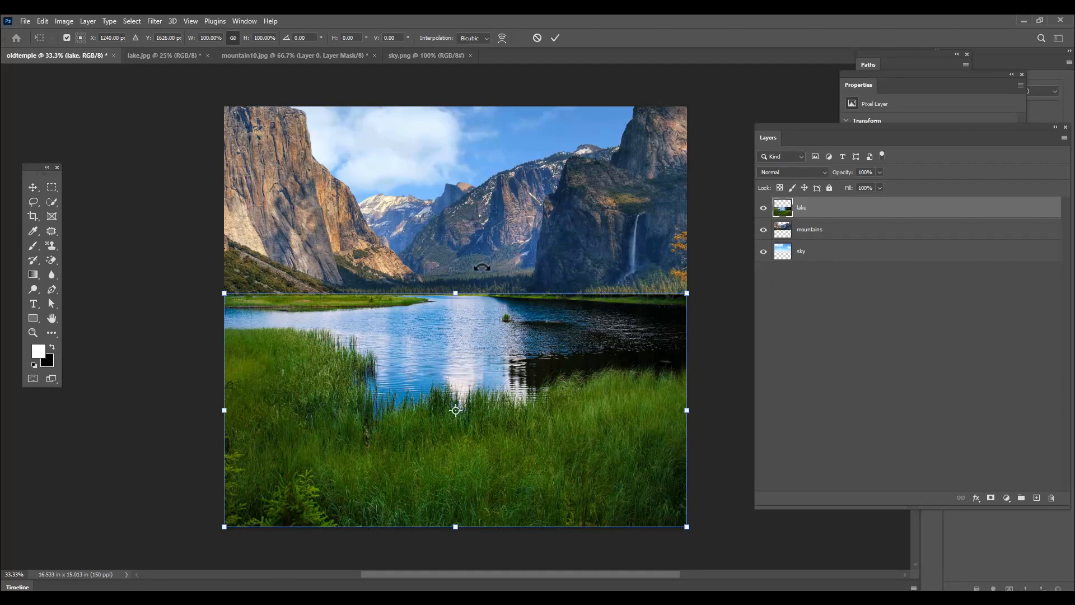
drag(455, 292, 455, 281)
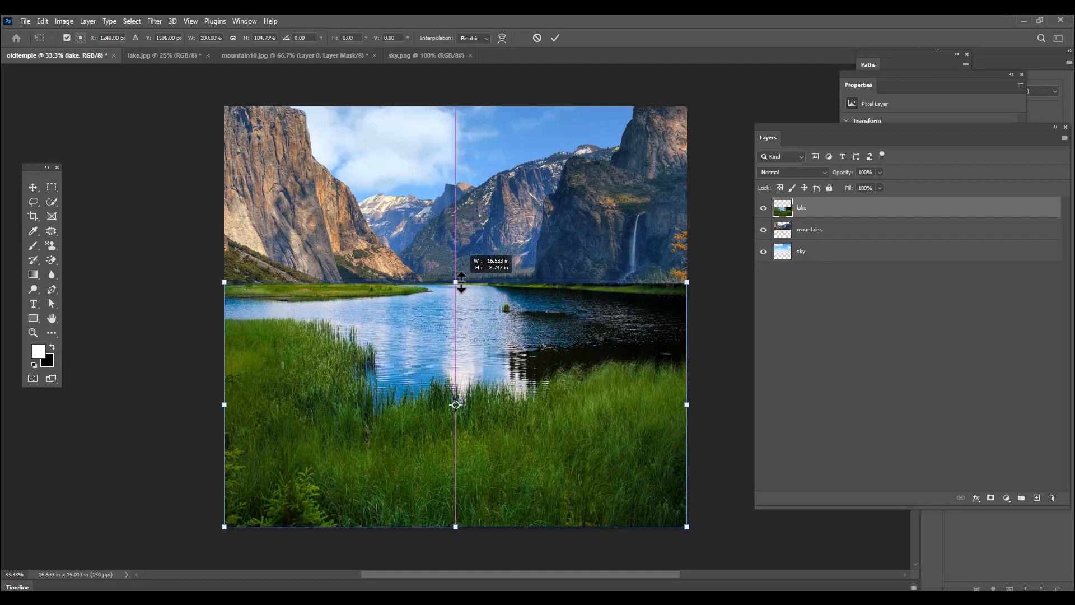
key(Return)
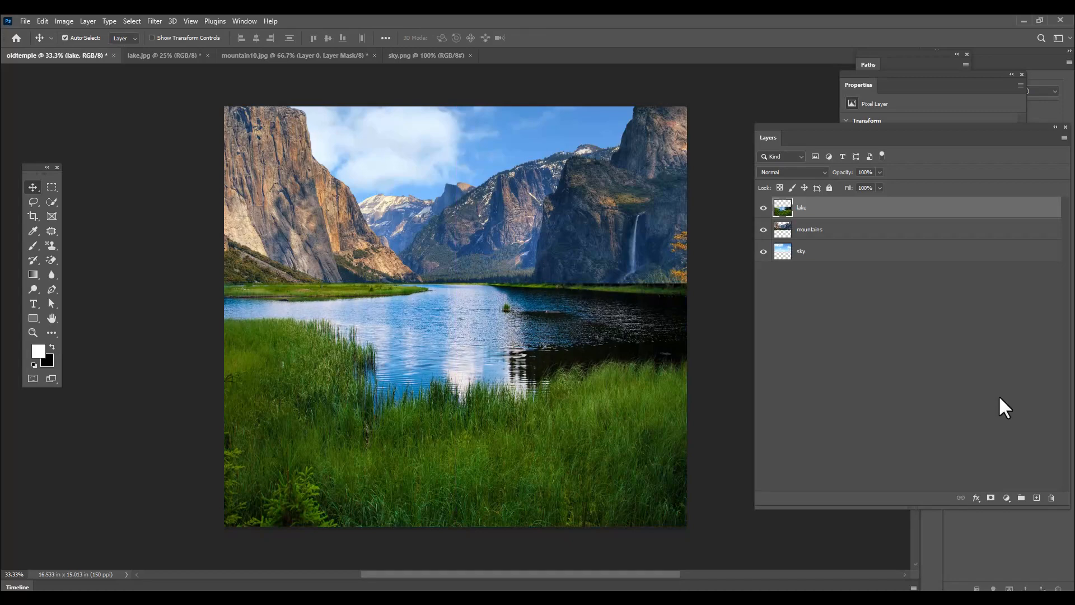
Open the yxingåfallet waterfall image and move it into the oldtemple document over the left cliff
key(ctrl+o)
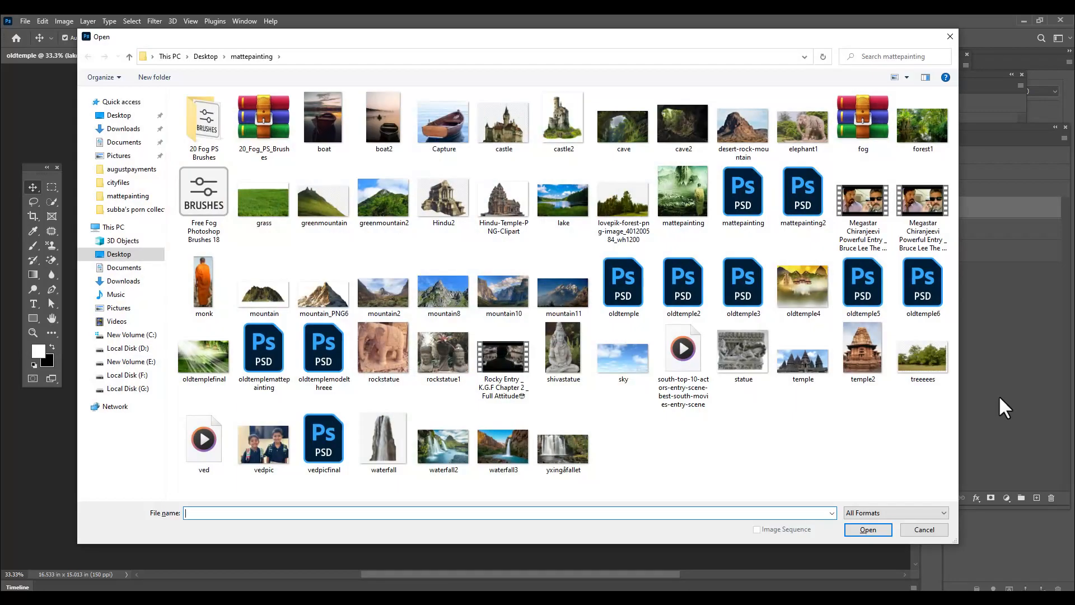
click(581, 443)
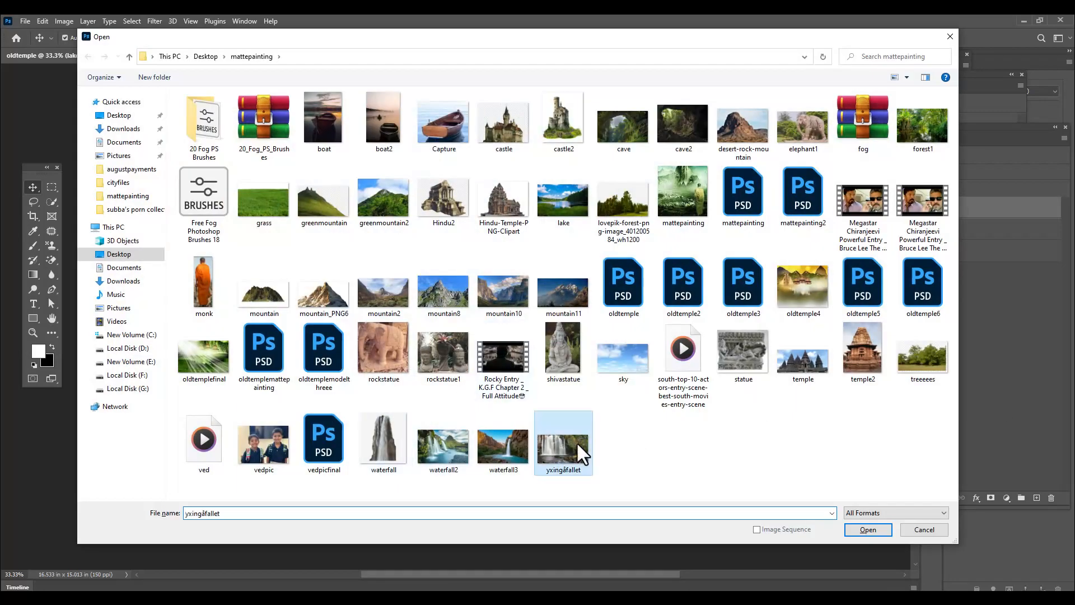
click(867, 529)
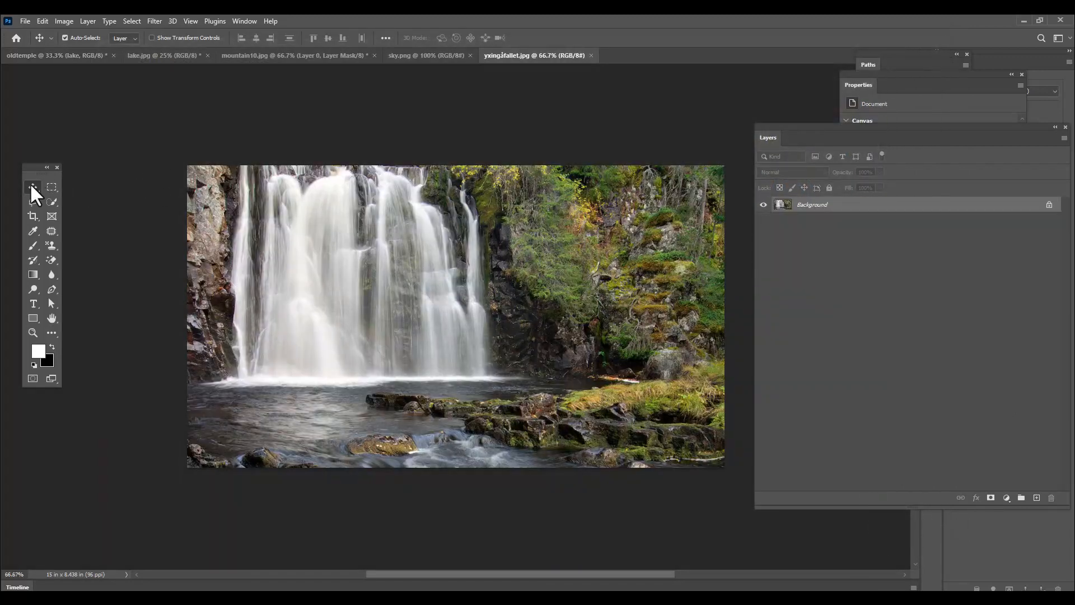
drag(472, 243, 365, 209)
Scale the waterfall image to about 122% width and 131% height, covering the left cliff up to the canvas top
key(ctrl+t)
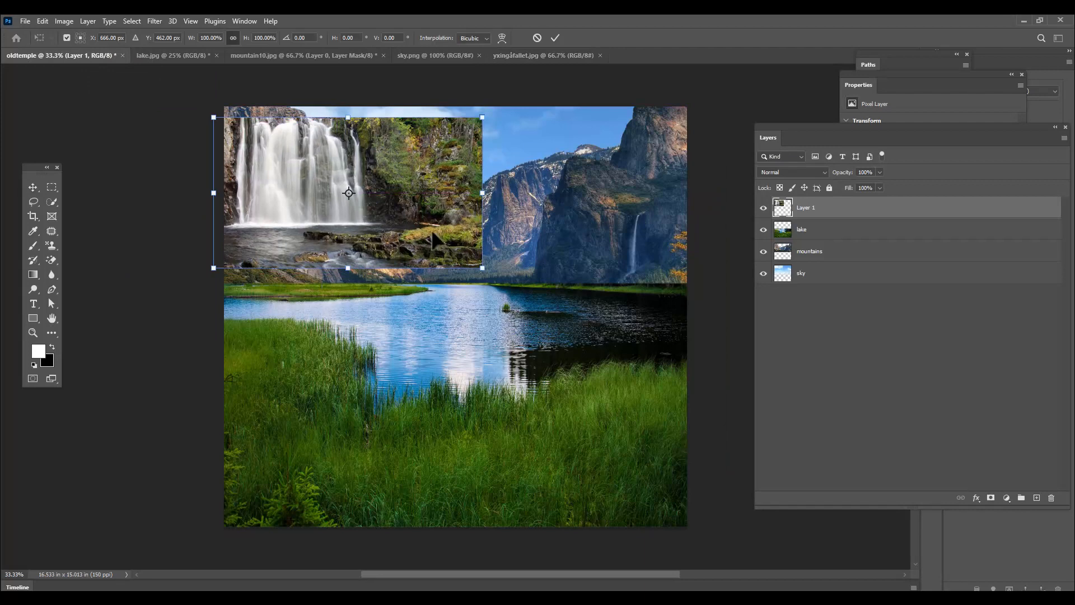
drag(486, 273, 512, 284)
drag(327, 208, 334, 227)
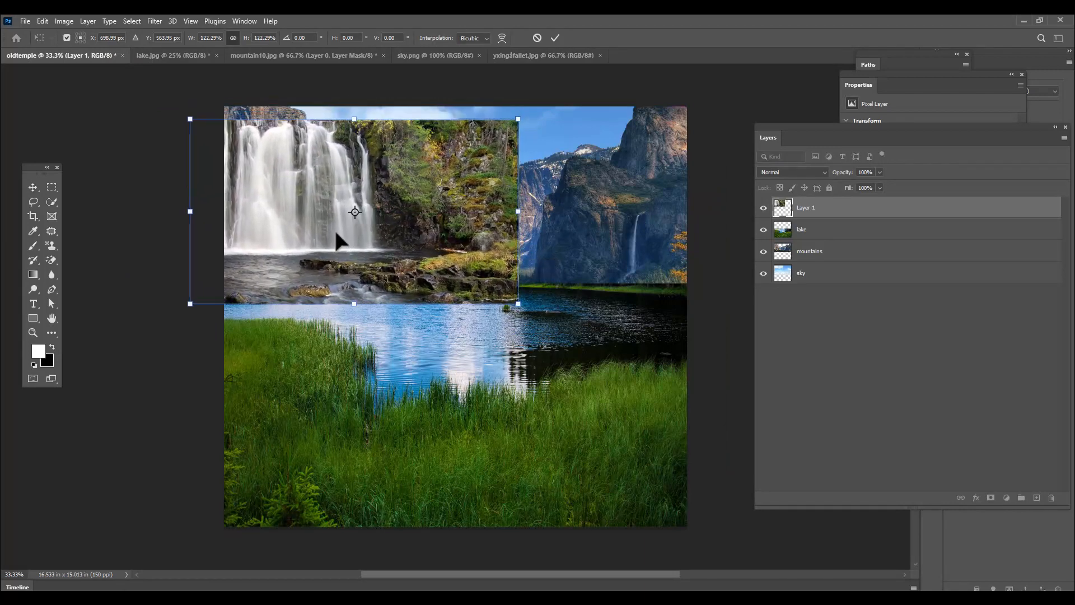
drag(352, 126, 354, 106)
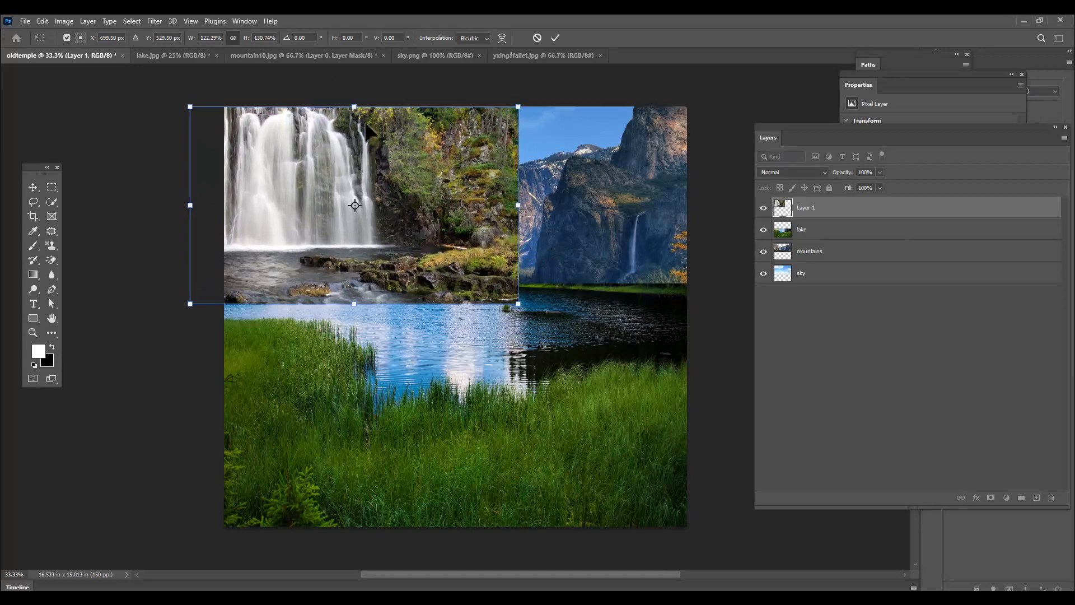
key(Return)
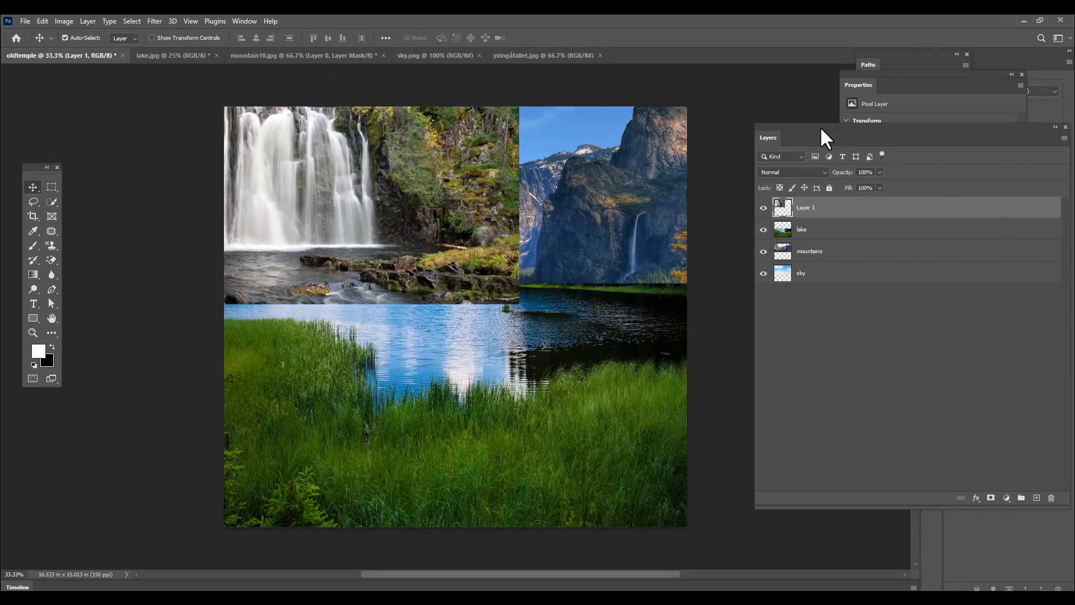
Place the waterfall layer between the lake and mountains layers and clip it to the mountains
drag(820, 126, 806, 126)
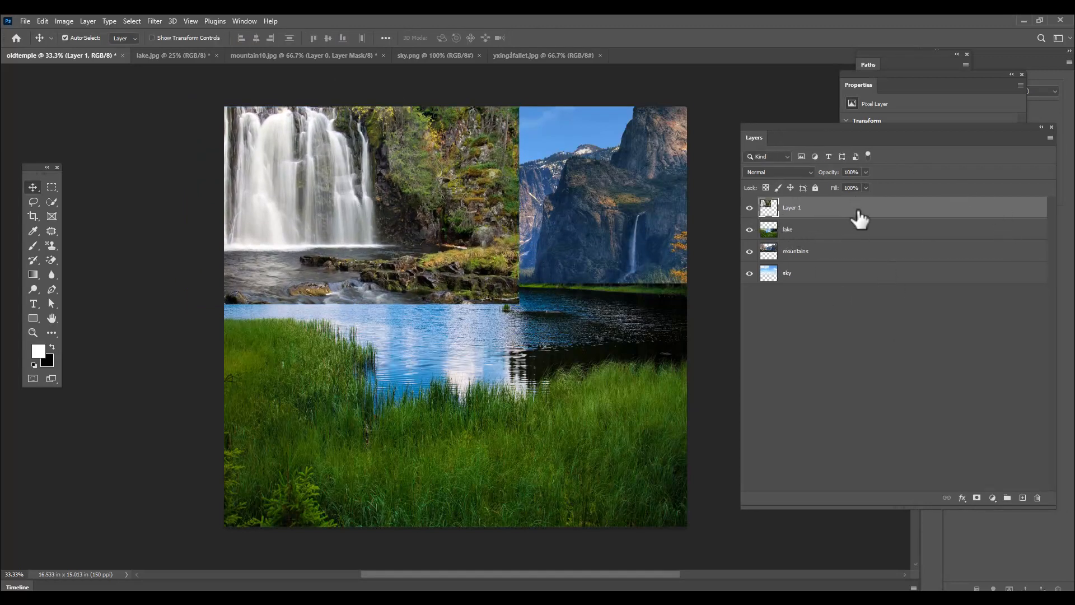
drag(867, 205, 890, 249)
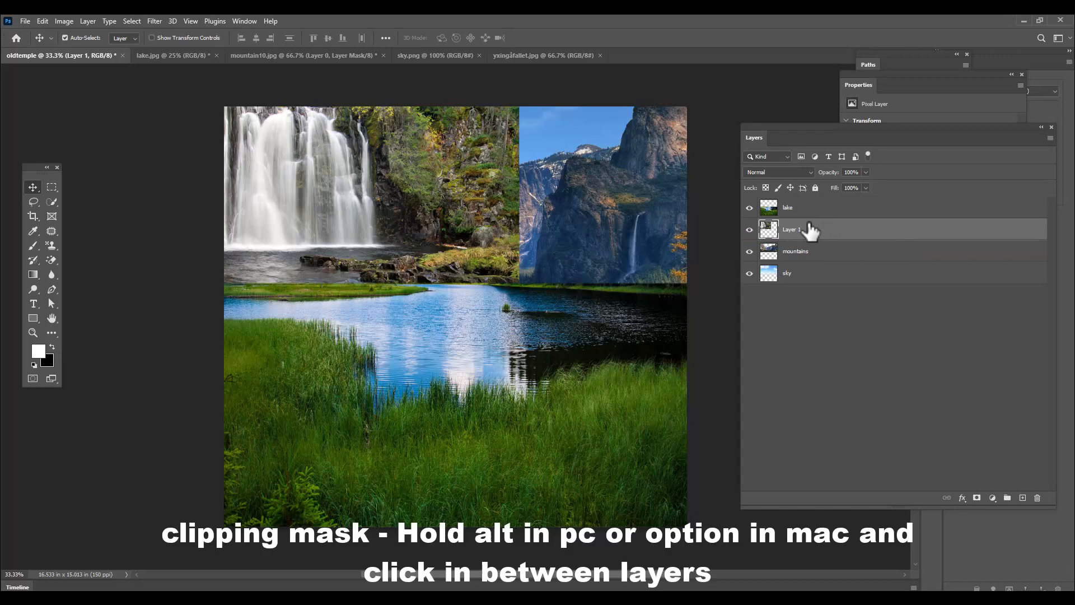
alt+click(911, 238)
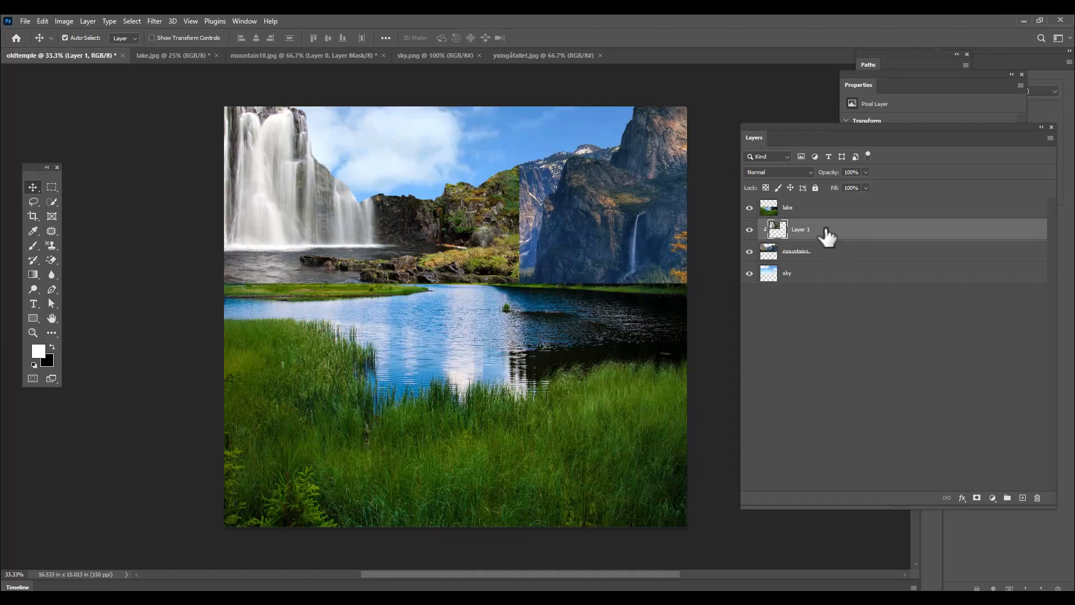
Lower the clipped waterfall slightly, stretching its upper edge back to the canvas top, and rename the layer as waterfall
key(ctrl+t)
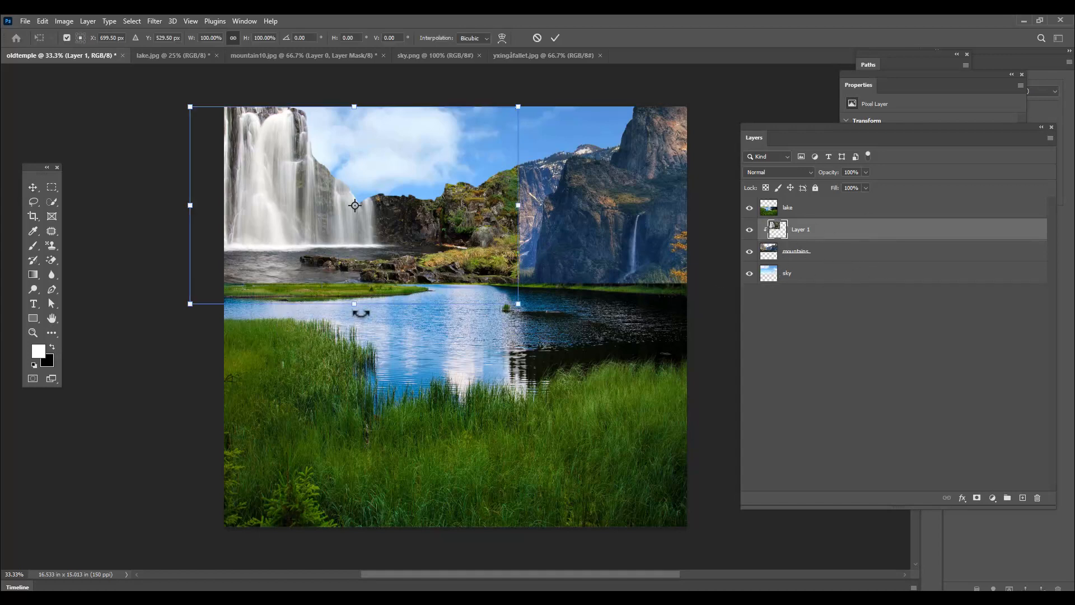
drag(355, 308, 355, 308)
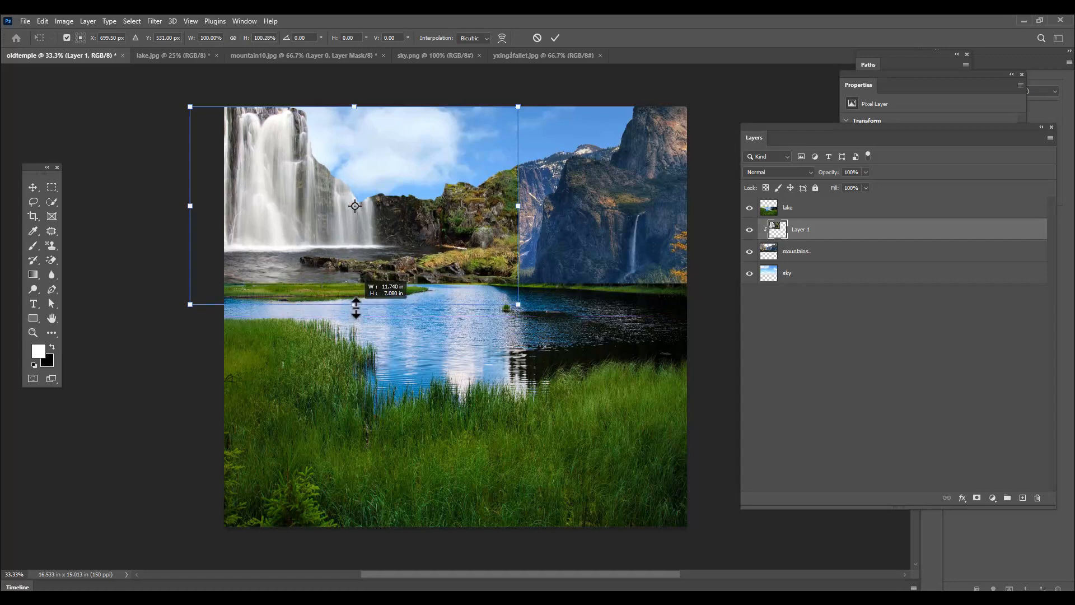
drag(425, 237, 424, 249)
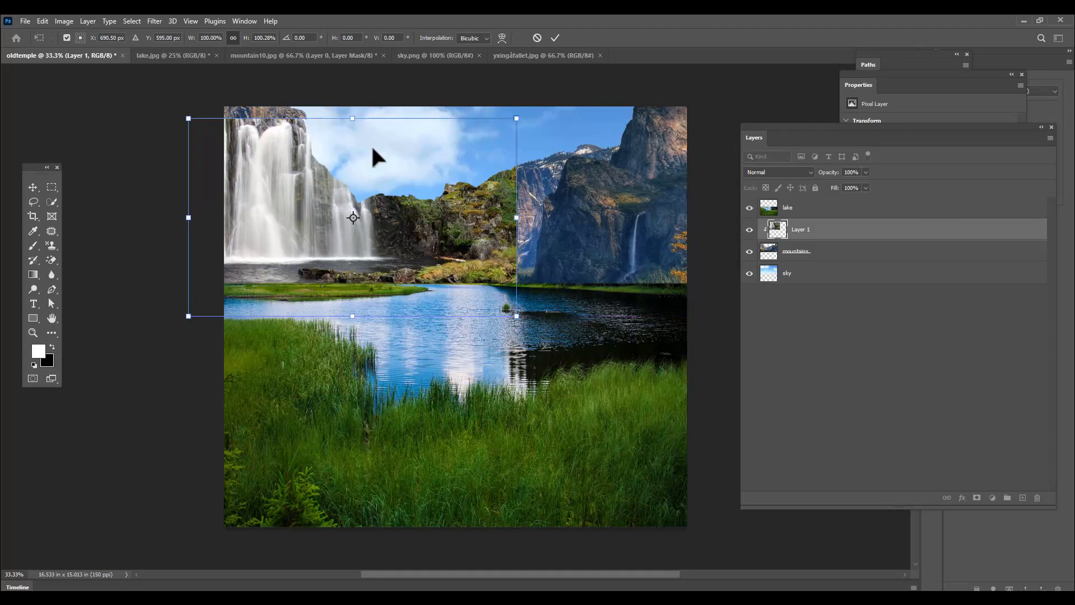
drag(353, 118, 354, 108)
key(Return)
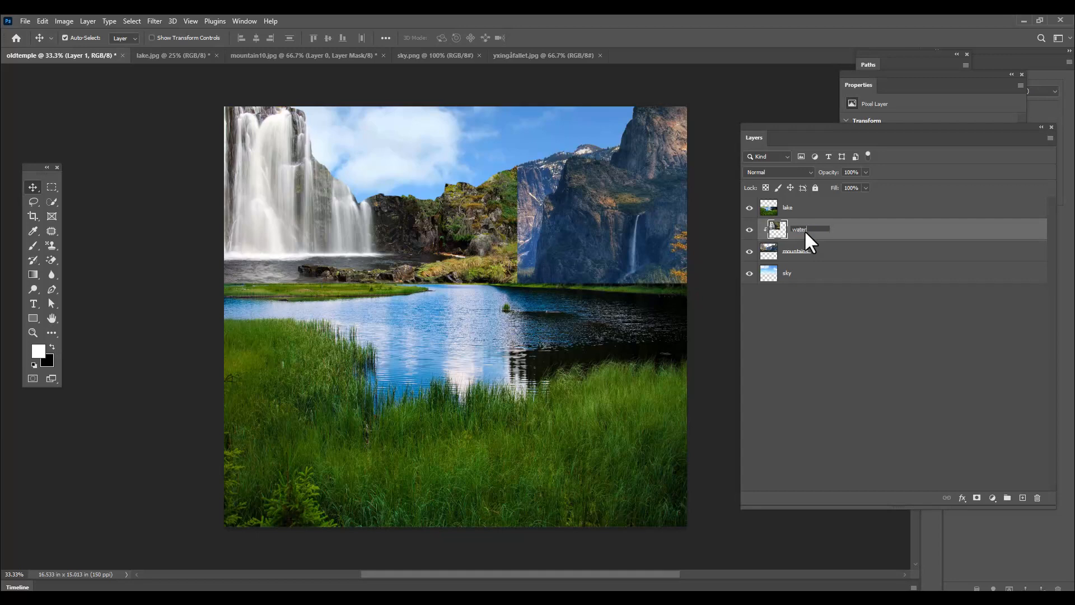
key(Return)
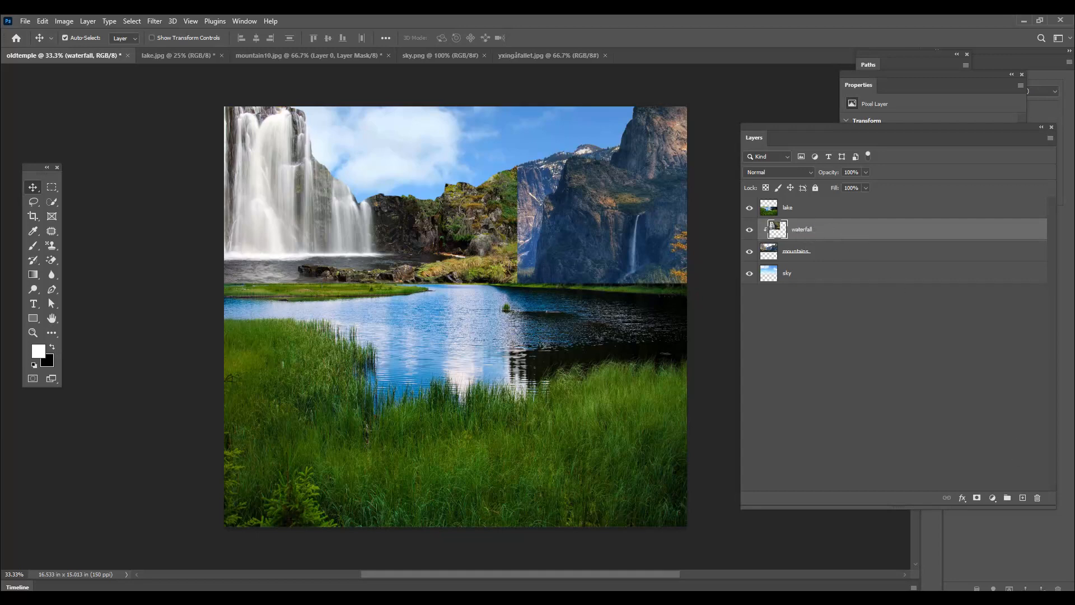
Add a black layer mask to the waterfall layer and paint white with a 400 px brush to reveal the falls down the left cliff
alt+click(977, 498)
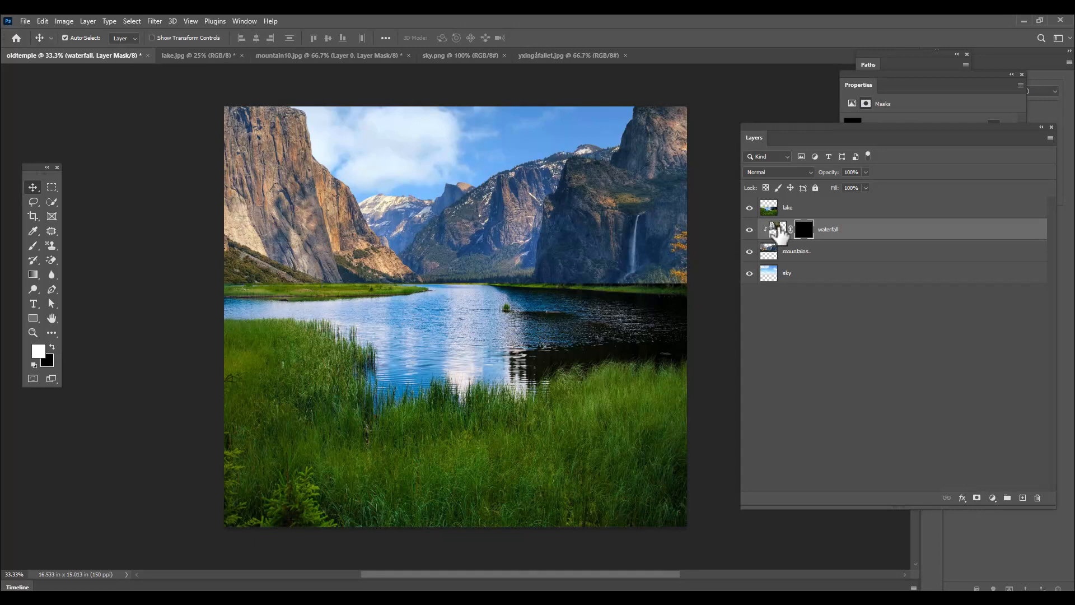
drag(33, 245, 73, 247)
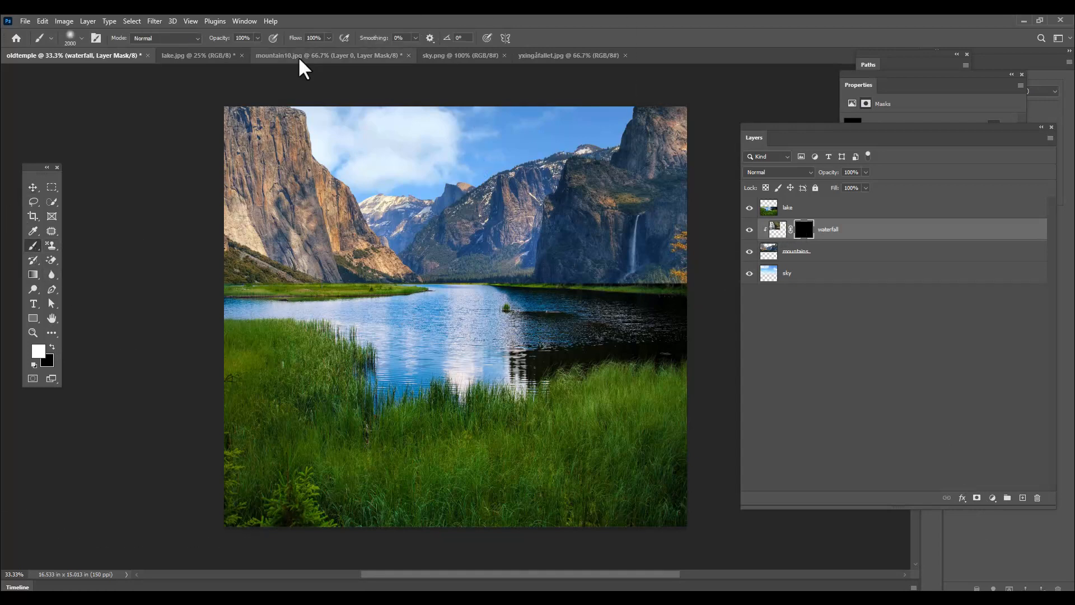
key(bracketleft)
key(bracketleft)
key(bracketleft)
key(bracketleft)
key(bracketleft)
key(bracketleft)
key(bracketleft)
key(bracketleft)
key(bracketleft)
key(bracketleft)
key(bracketleft)
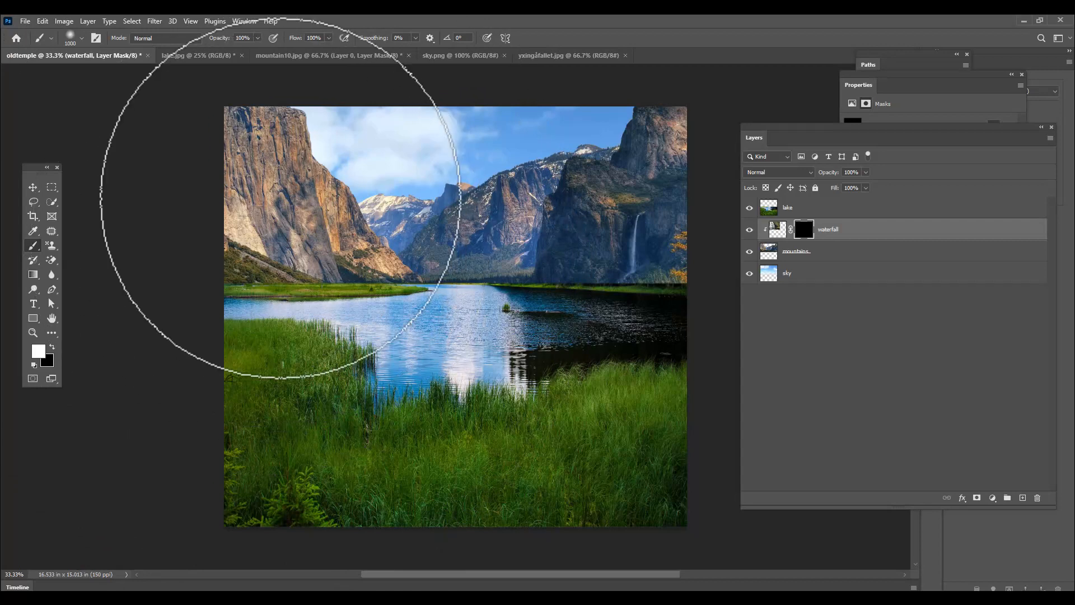
key(bracketleft)
key(bracketleft)
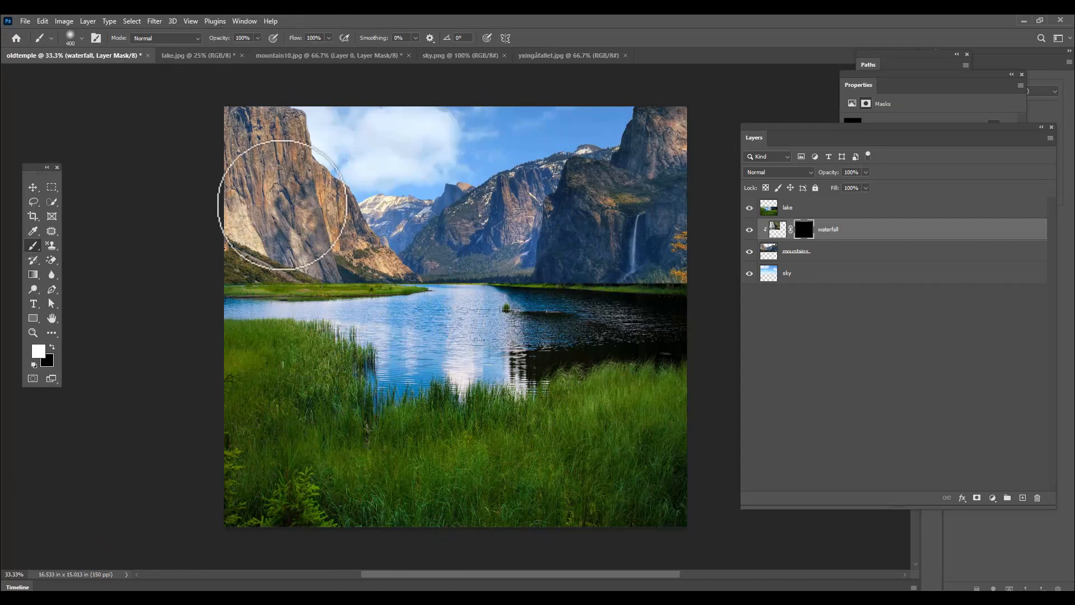
key(bracketleft)
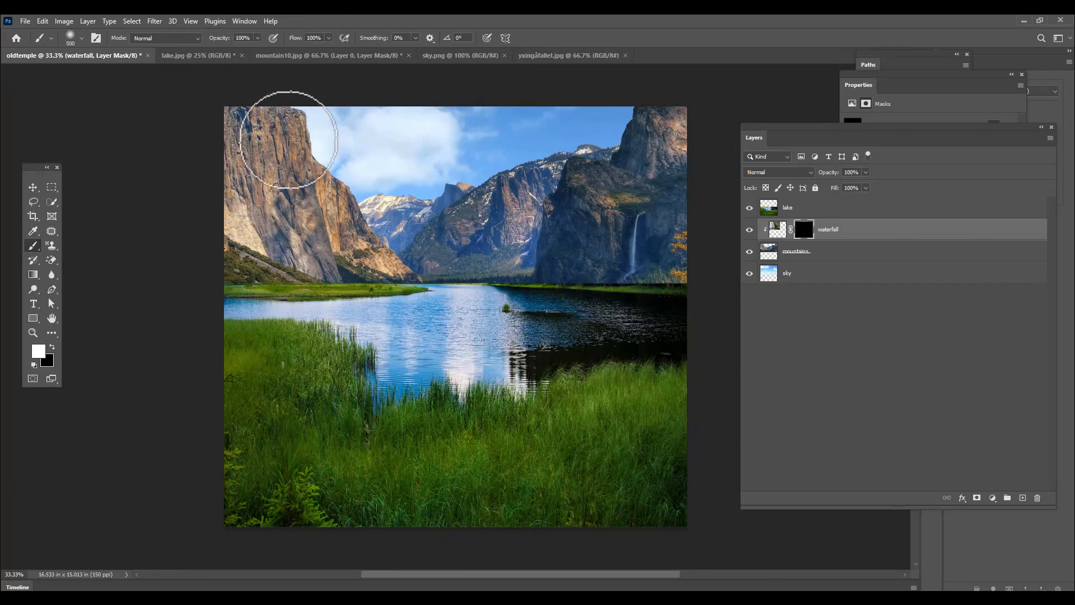
key(bracketright)
mouse_move(284, 132)
mouse_down()
mouse_move(283, 155)
mouse_move(275, 132)
mouse_move(276, 156)
mouse_move(269, 127)
mouse_move(283, 217)
mouse_move(306, 262)
mouse_move(320, 266)
mouse_move(255, 274)
mouse_move(310, 293)
mouse_up()
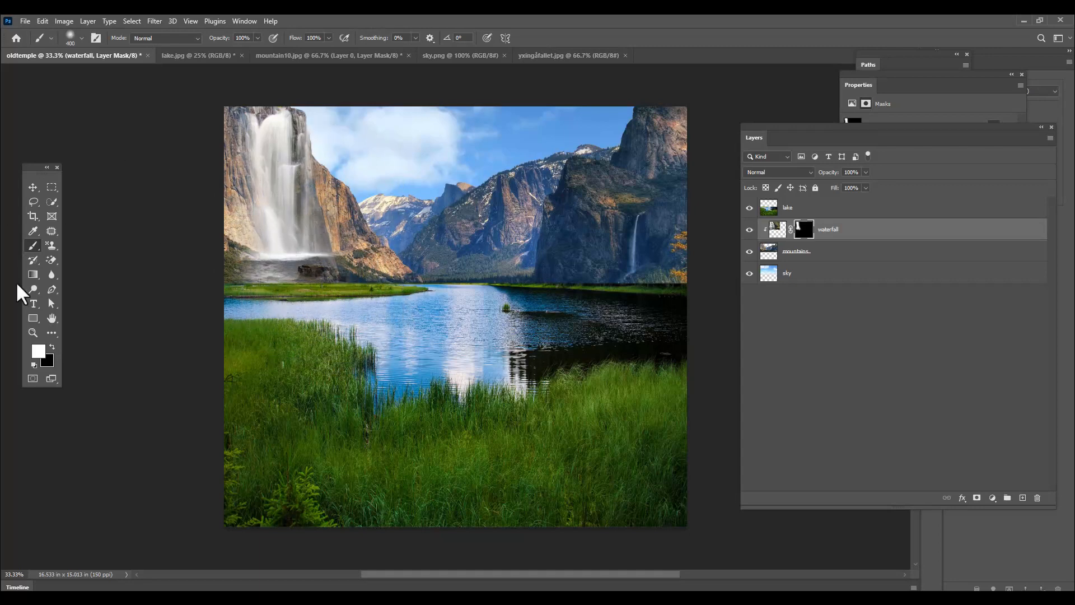
Paint black on the waterfall mask with a 150 px brush along the falls' right side to bring back the original cliff
click(51, 332)
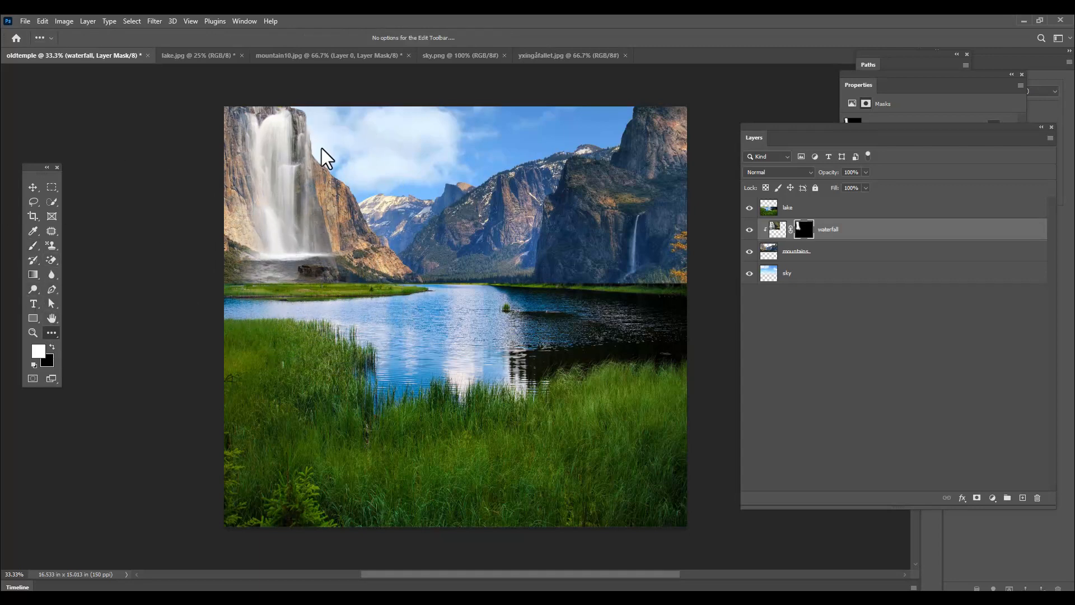
click(32, 246)
key(x)
key(bracketleft)
key(bracketleft)
key(bracketleft)
key(bracketleft)
key(bracketleft)
mouse_move(319, 133)
mouse_down()
mouse_move(340, 267)
mouse_move(365, 279)
mouse_up()
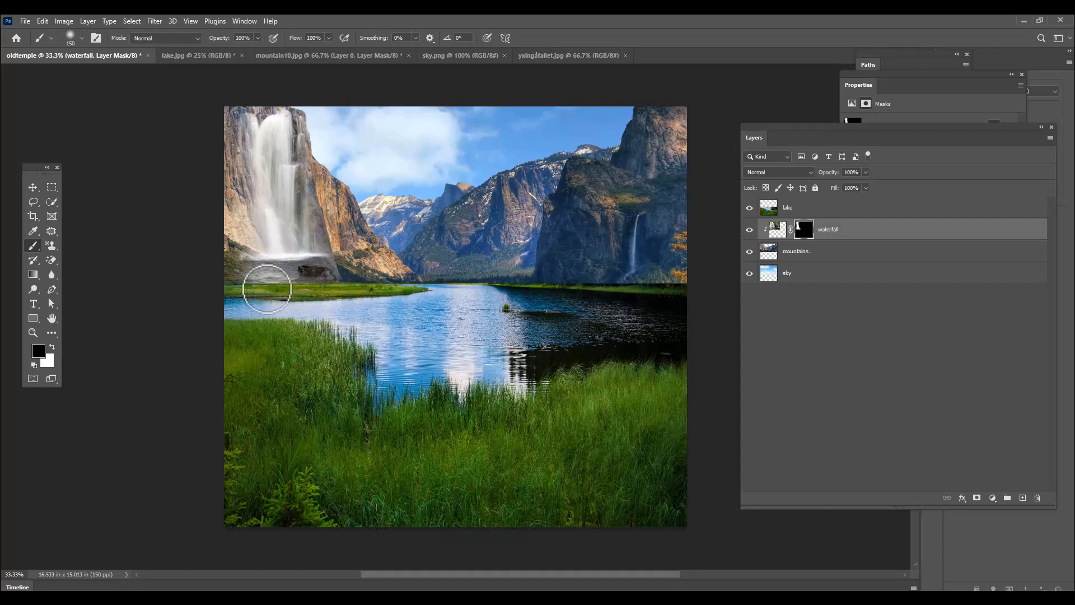
Paint the waterfall mask with a 175 px brush, using white at the falls' base and left side and black along their right edge
click(51, 348)
key(bracketright)
drag(252, 294, 327, 279)
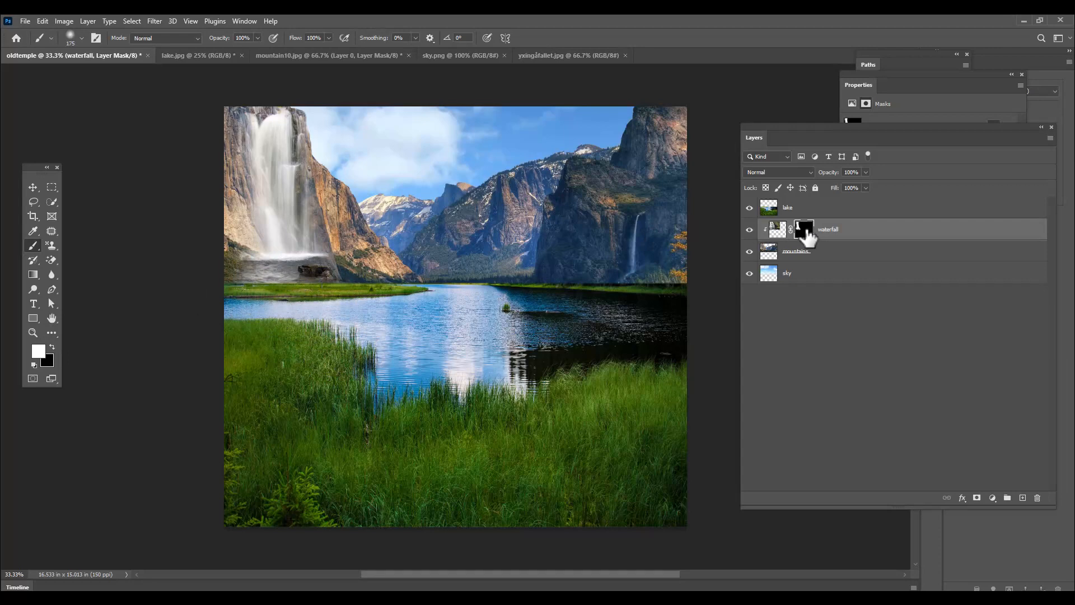
mouse_move(239, 255)
mouse_down()
mouse_move(226, 215)
mouse_move(234, 224)
mouse_move(254, 170)
mouse_up()
key(ctrl+z)
click(53, 347)
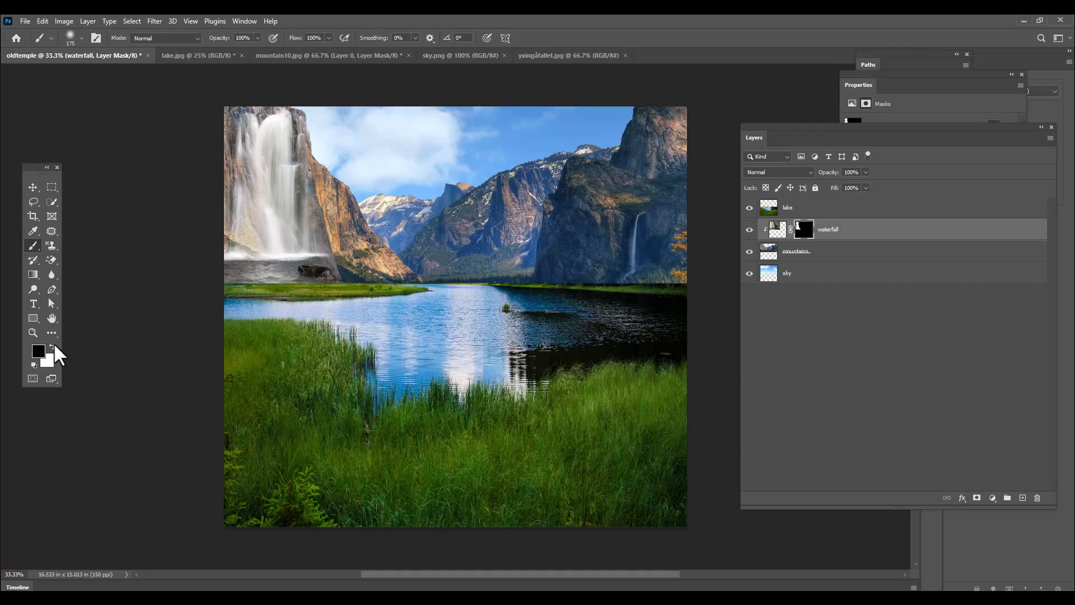
mouse_move(320, 232)
mouse_down()
mouse_move(312, 173)
mouse_move(327, 224)
mouse_up()
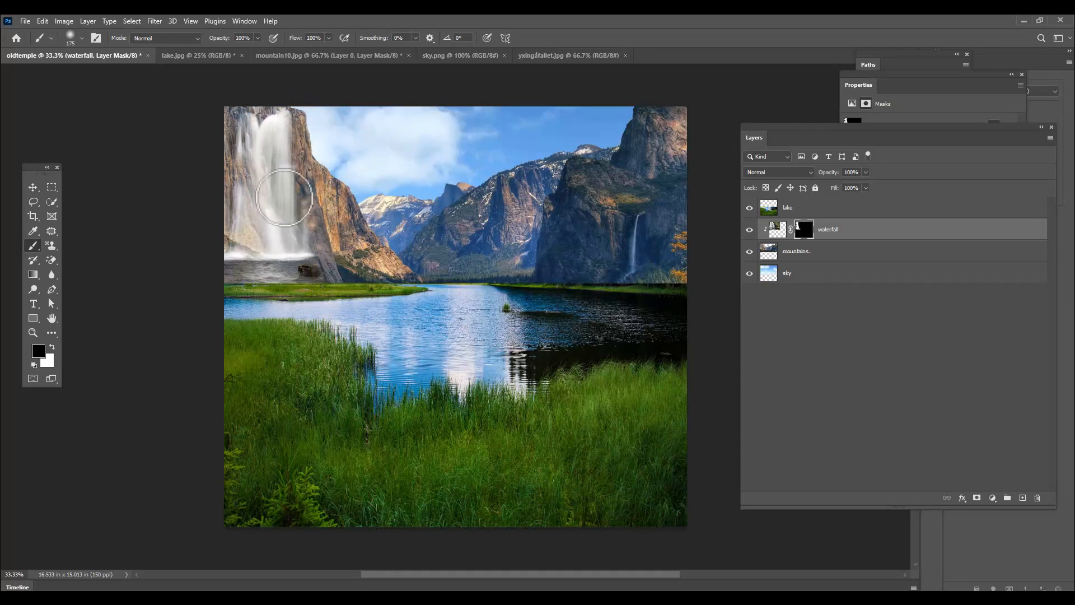
Transform the waterfall layer to about 108% width and 121% height, with its base near the far shore and its upper edge beyond the canvas
click(33, 187)
drag(516, 271, 532, 271)
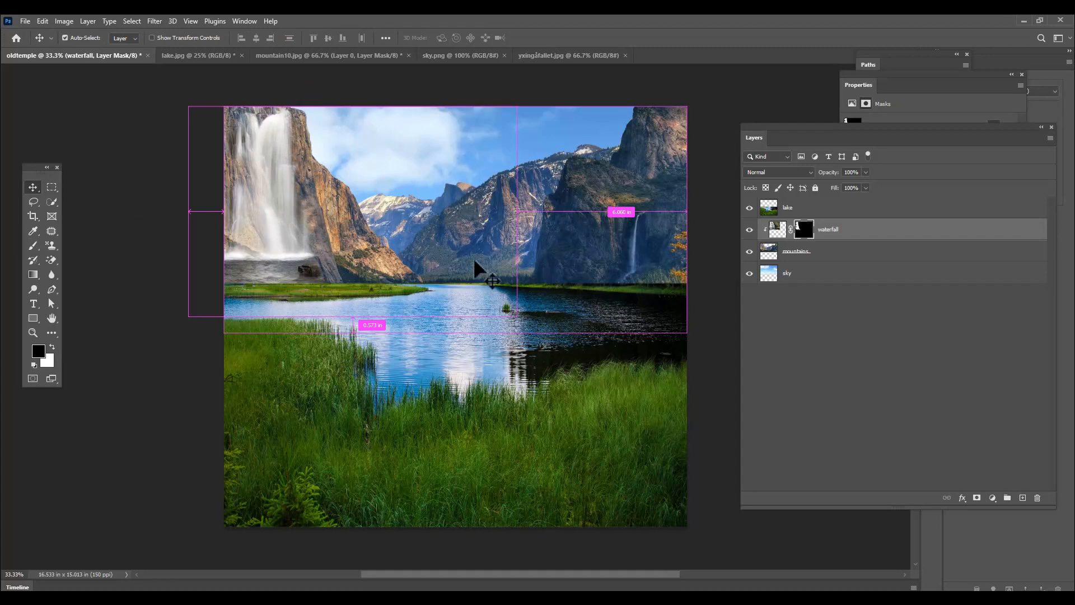
key(ctrl+t)
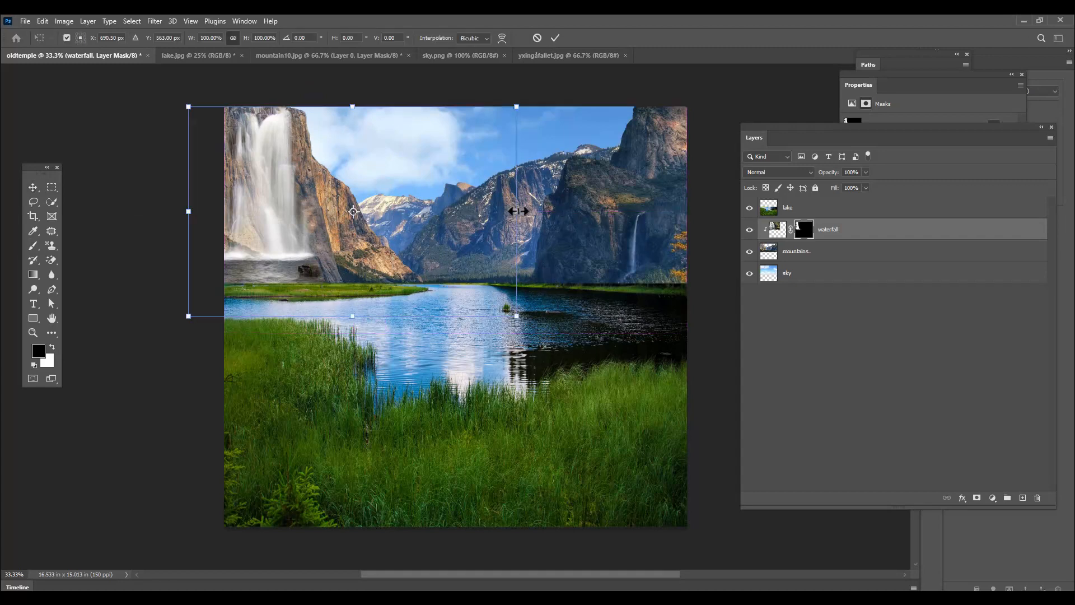
drag(520, 211, 546, 211)
drag(311, 257, 325, 255)
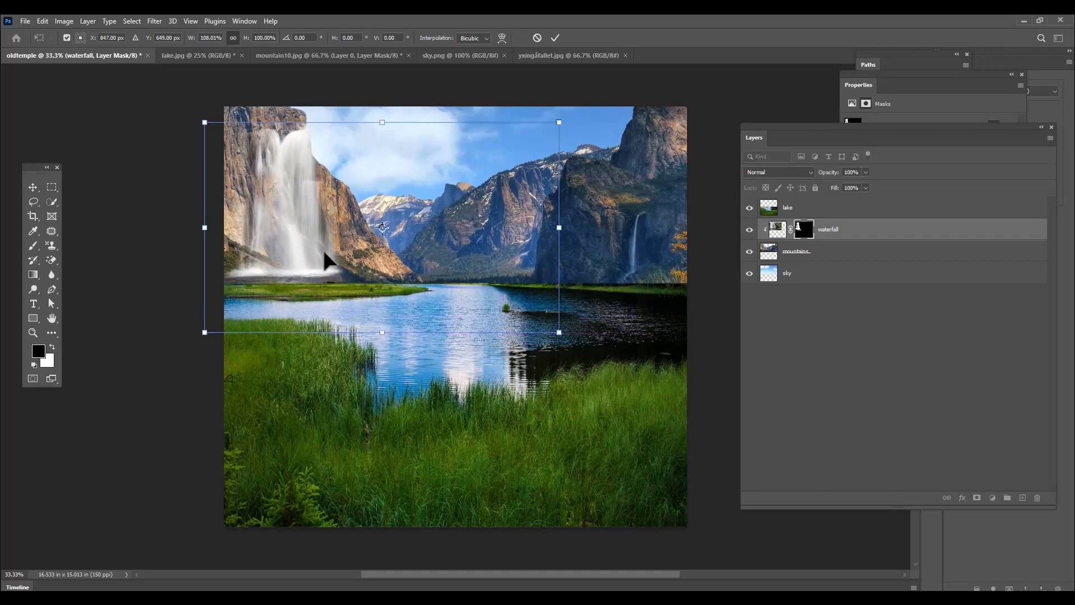
drag(382, 123, 385, 79)
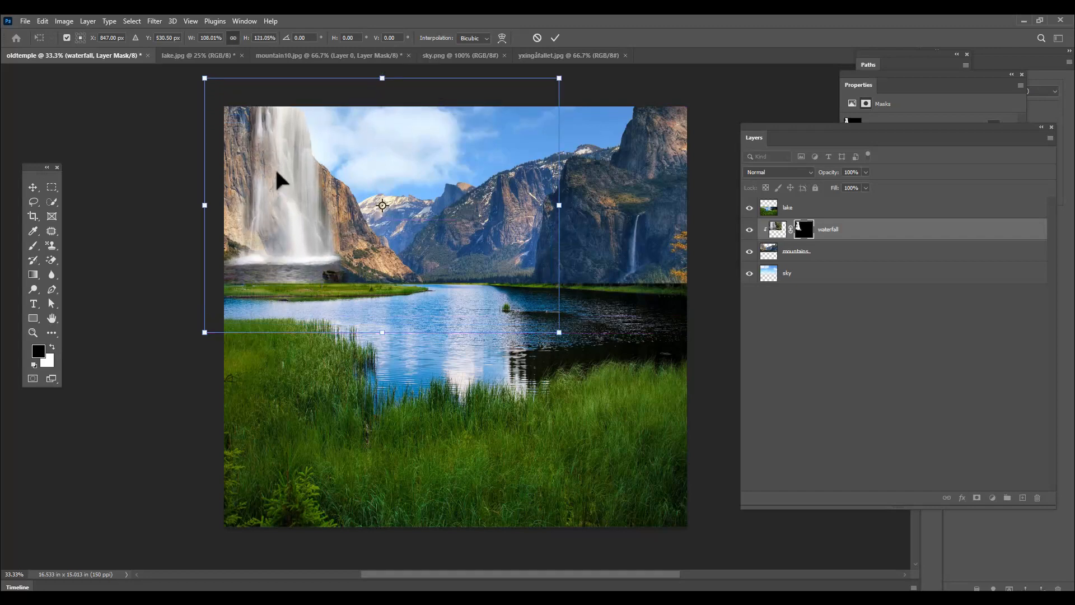
drag(276, 172, 278, 179)
key(Return)
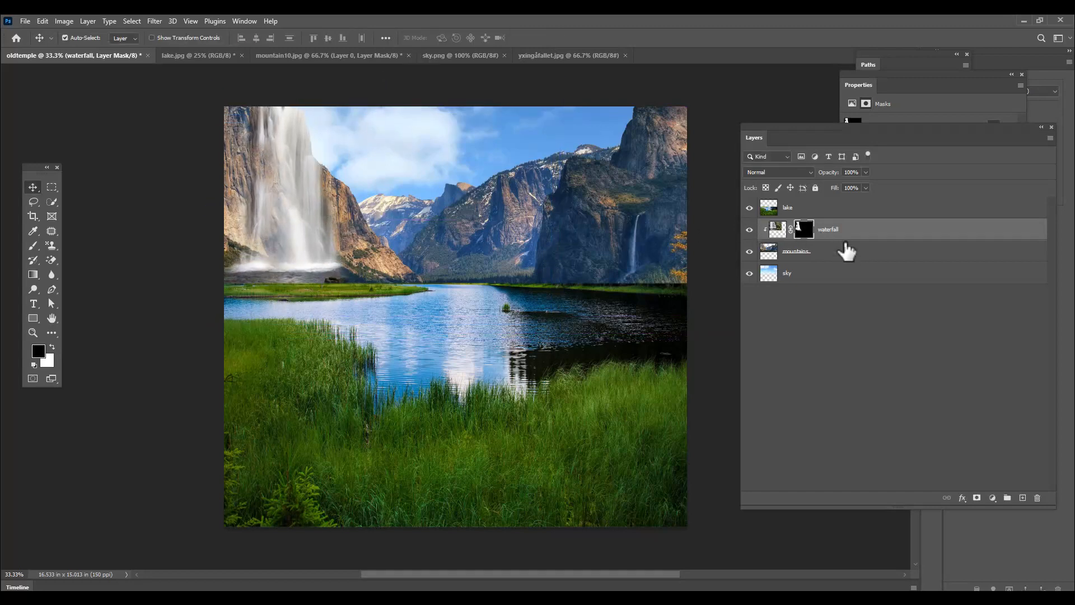
Select the lake layer and open the temple2 image from the mattepainting folder
click(852, 210)
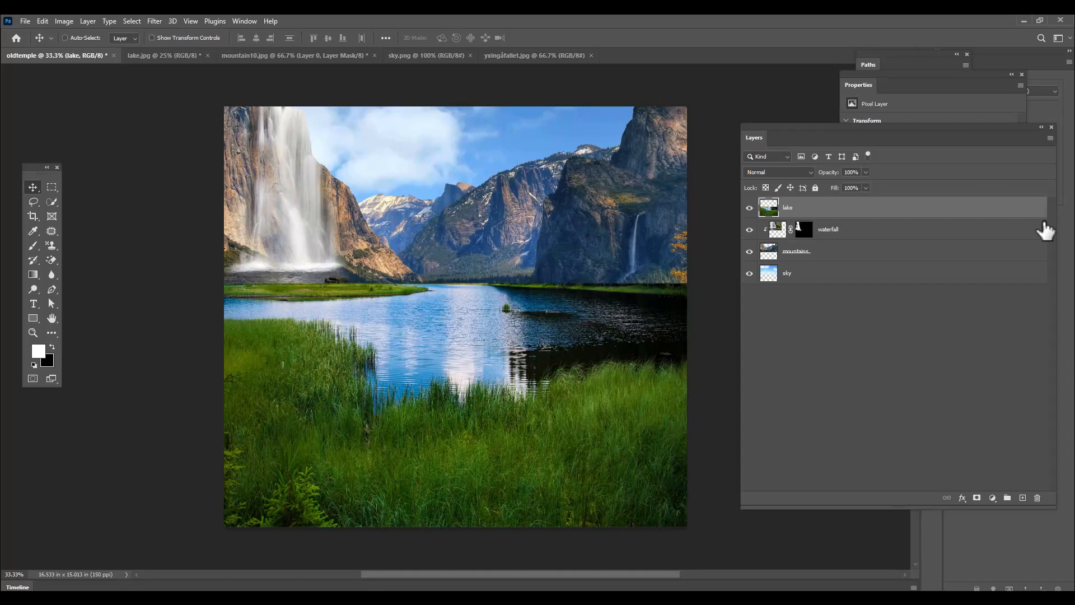
key(ctrl+o)
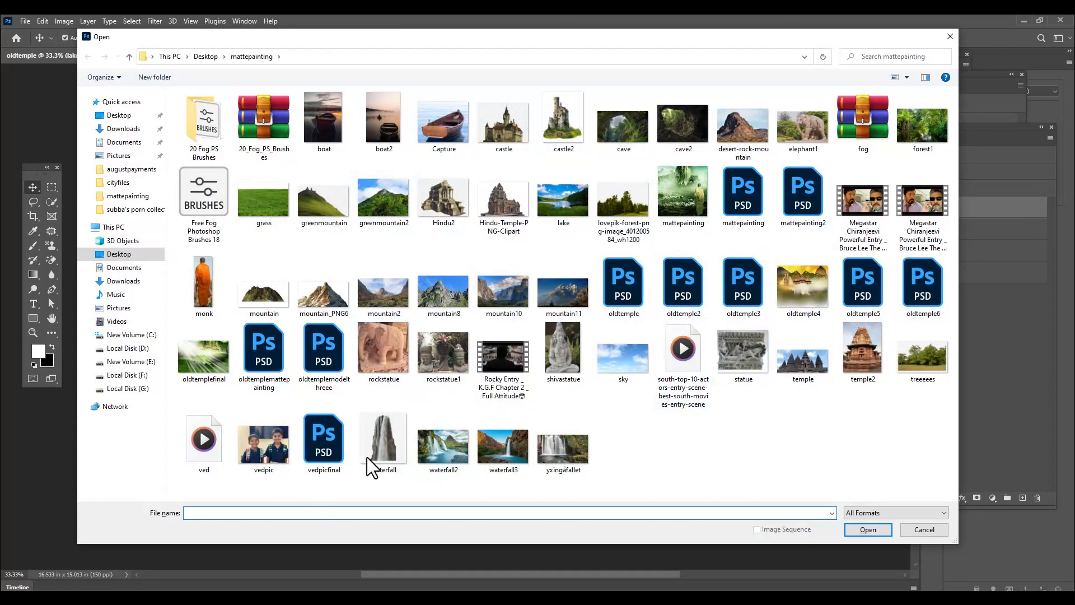
click(876, 367)
click(881, 534)
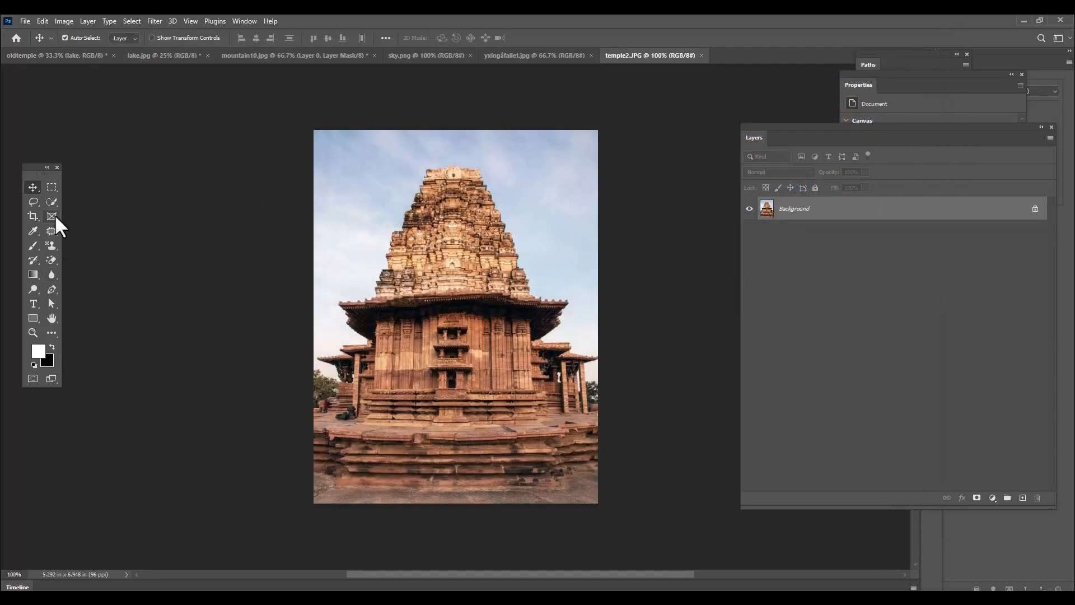
Quick-select the sky around the temple, subtract the tower's upper left part, and hide the sky with an inverted layer mask
drag(56, 205, 76, 210)
mouse_move(370, 161)
mouse_down()
mouse_move(392, 121)
mouse_move(498, 133)
mouse_move(564, 193)
mouse_move(580, 235)
mouse_move(594, 374)
mouse_up()
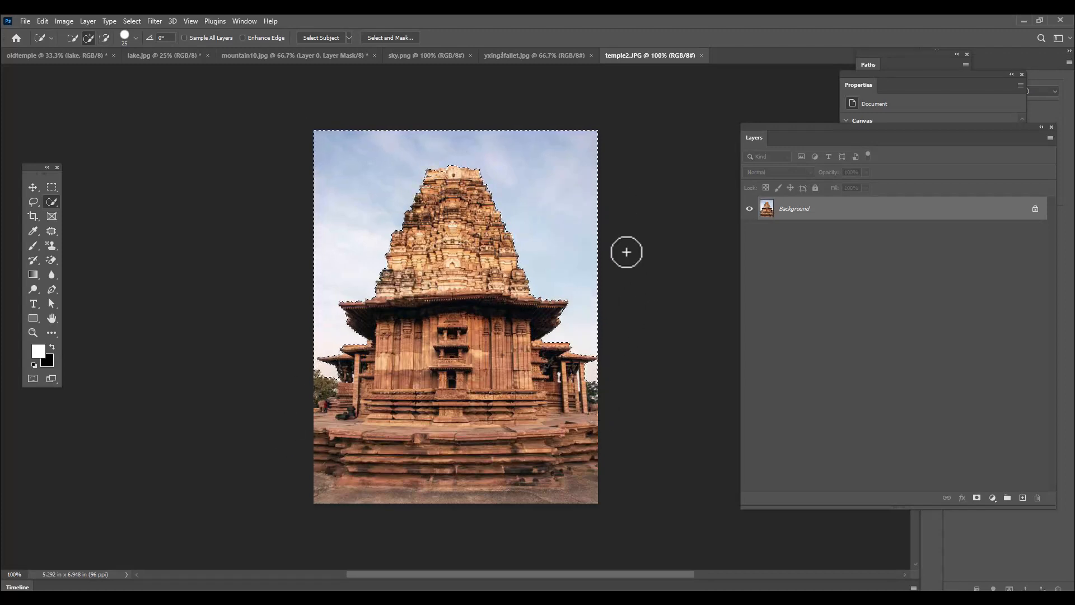
click(977, 498)
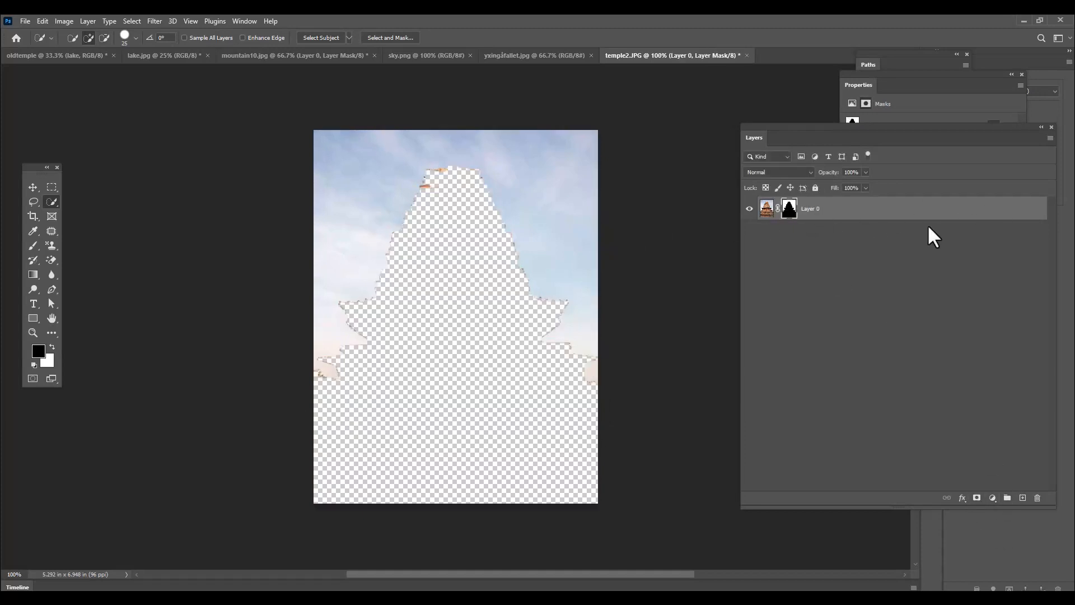
key(ctrl+z)
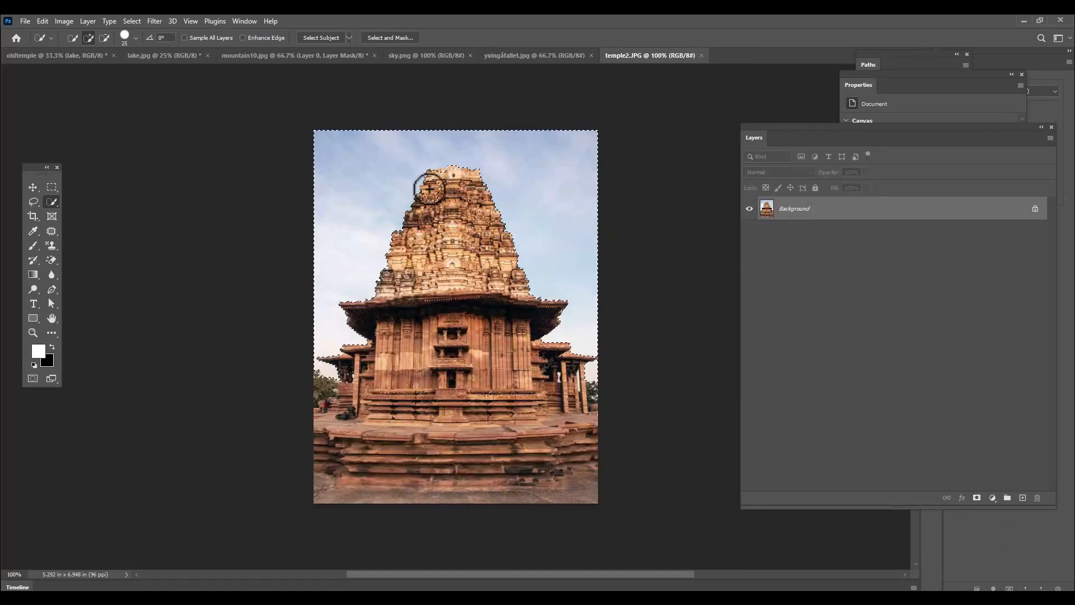
alt+drag(432, 206, 431, 187)
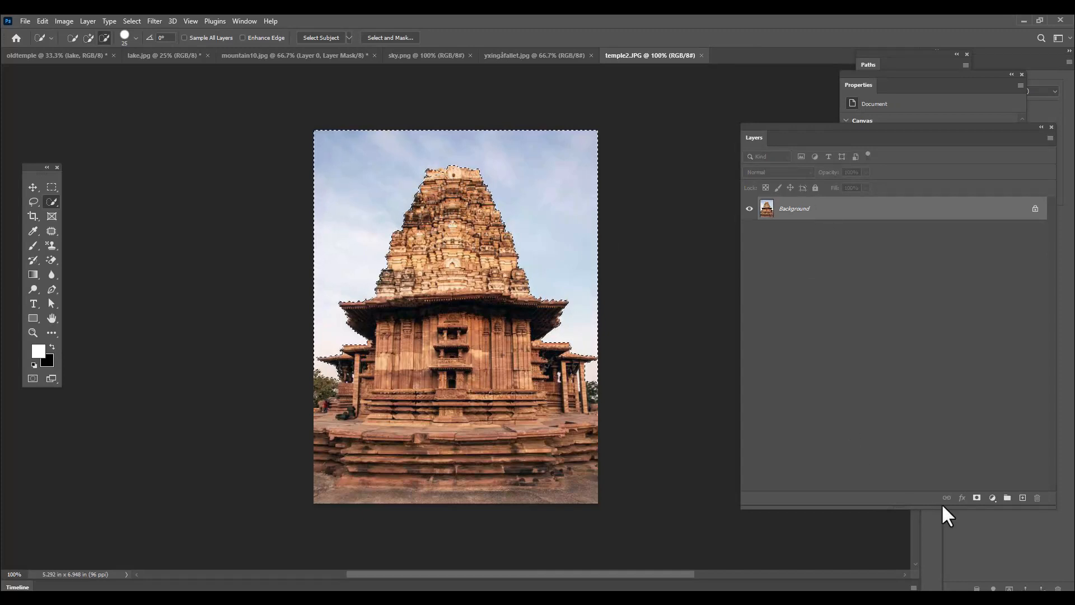
alt+click(977, 497)
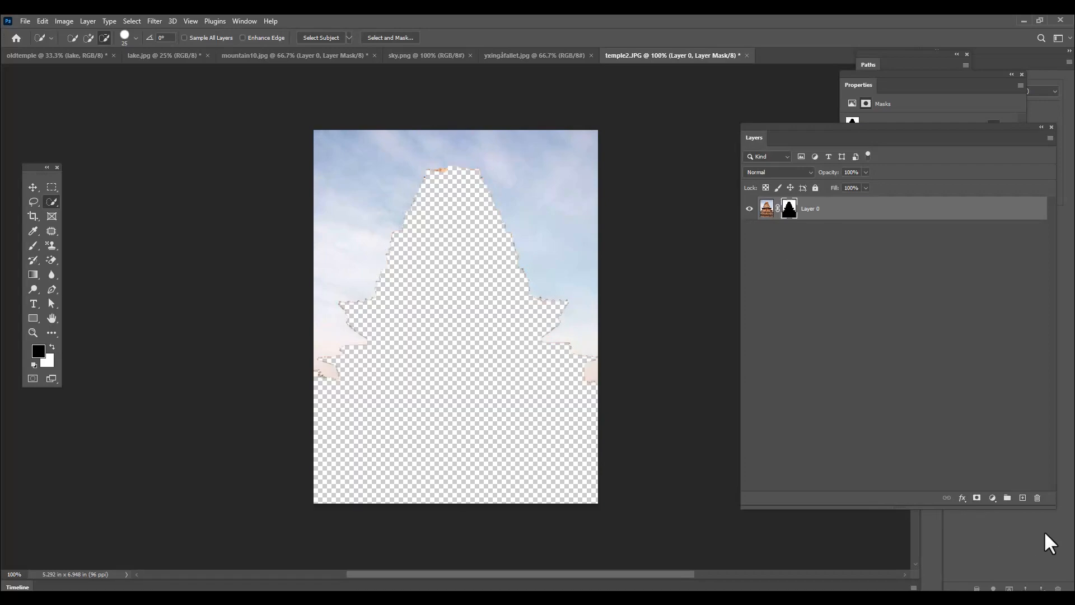
key(ctrl+i)
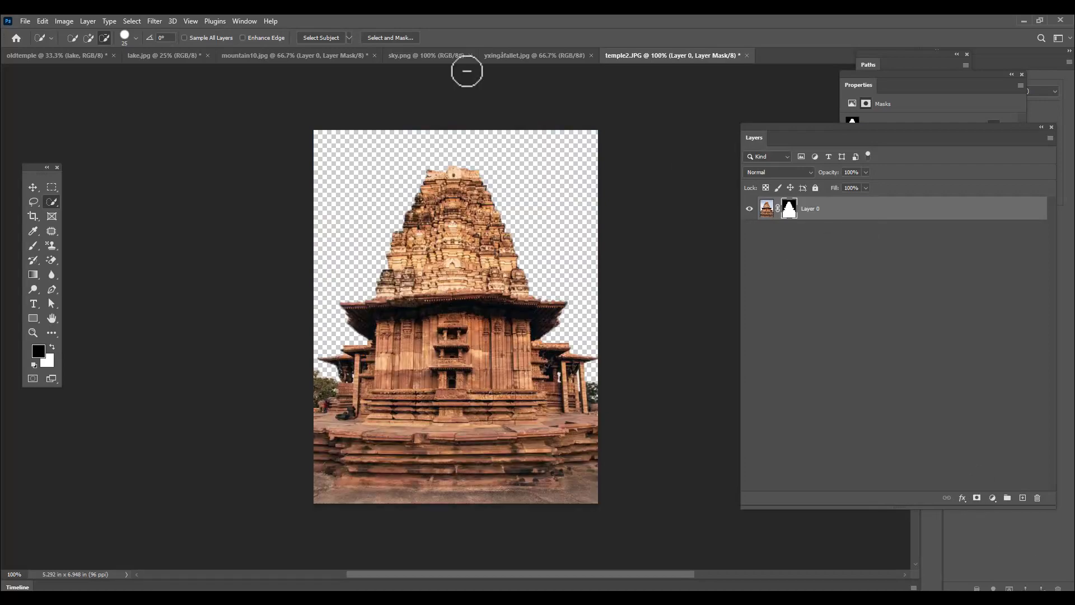
Bring the masked temple into the oldtemple document above the lake layer and enlarge it slightly at the middle of the far shore
click(30, 187)
drag(426, 233, 459, 238)
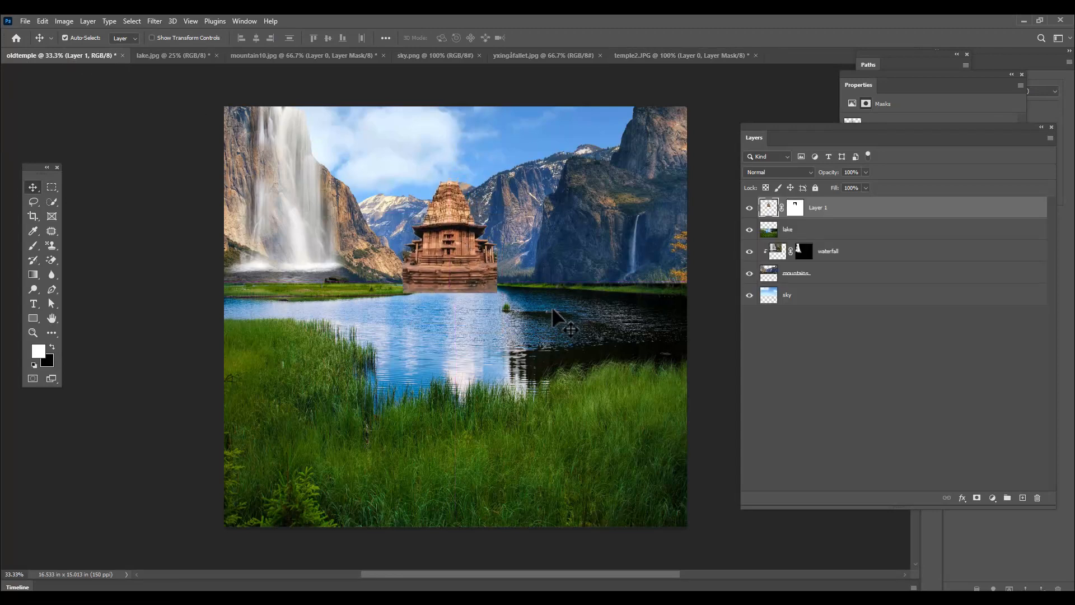
key(ctrl+t)
drag(500, 293, 508, 308)
drag(472, 193, 469, 191)
key(Return)
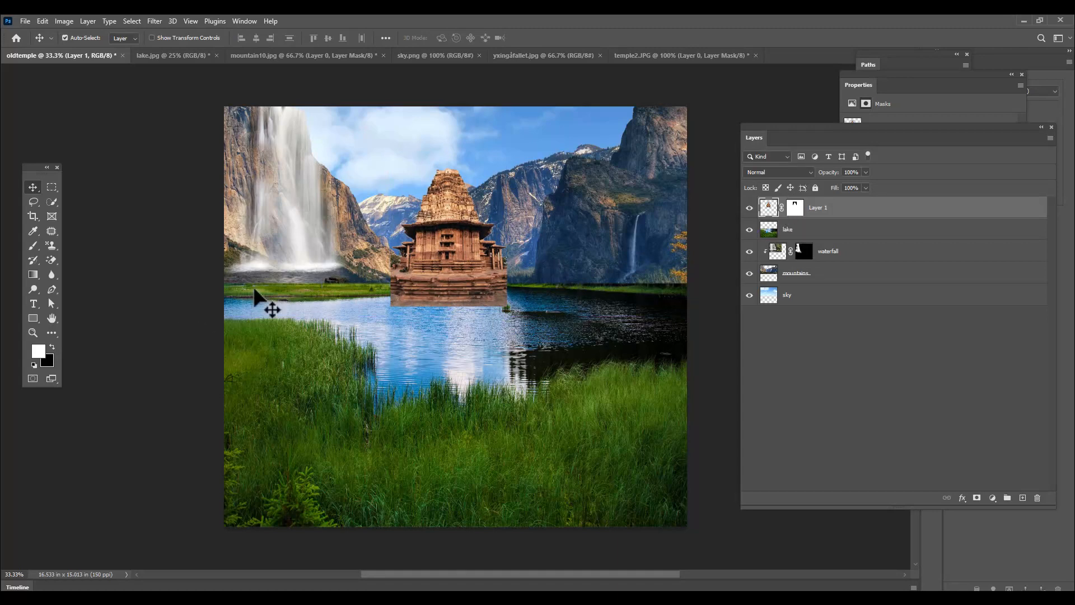
Apply the temple layer's mask permanently
click(795, 210)
key(x)
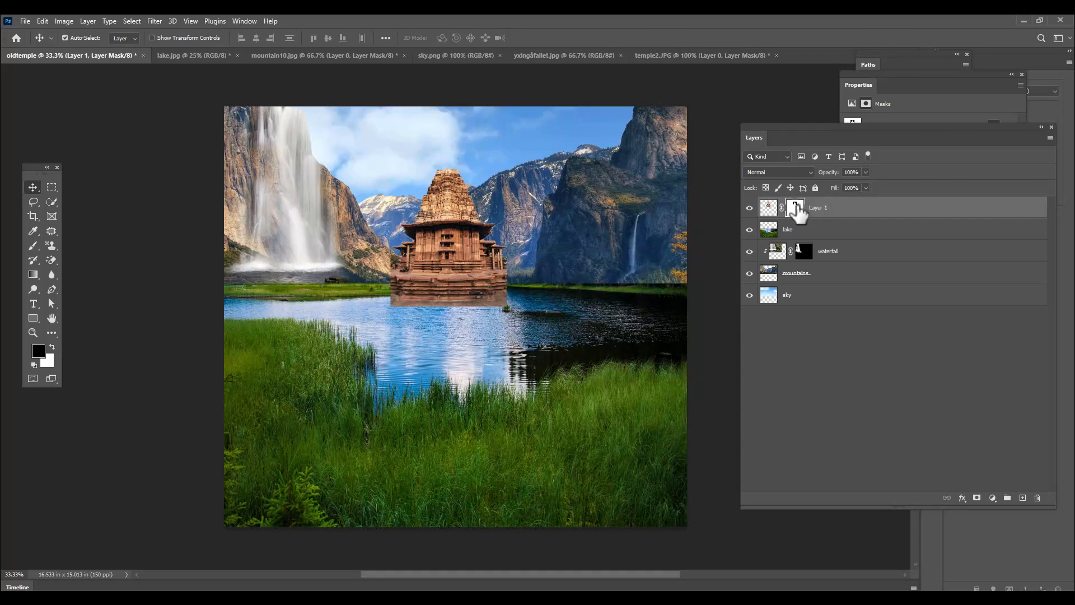
right_click(796, 202)
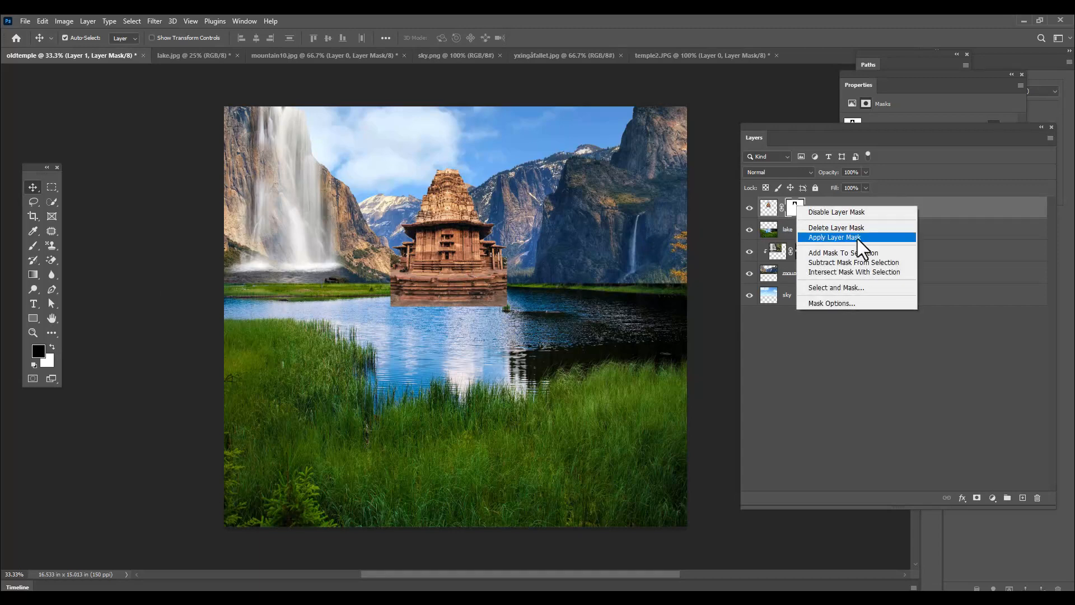
click(858, 234)
Duplicate the temple to its left at a smaller size, and place a second copy of the small temple on the right
alt+drag(443, 272, 358, 283)
key(ctrl+t)
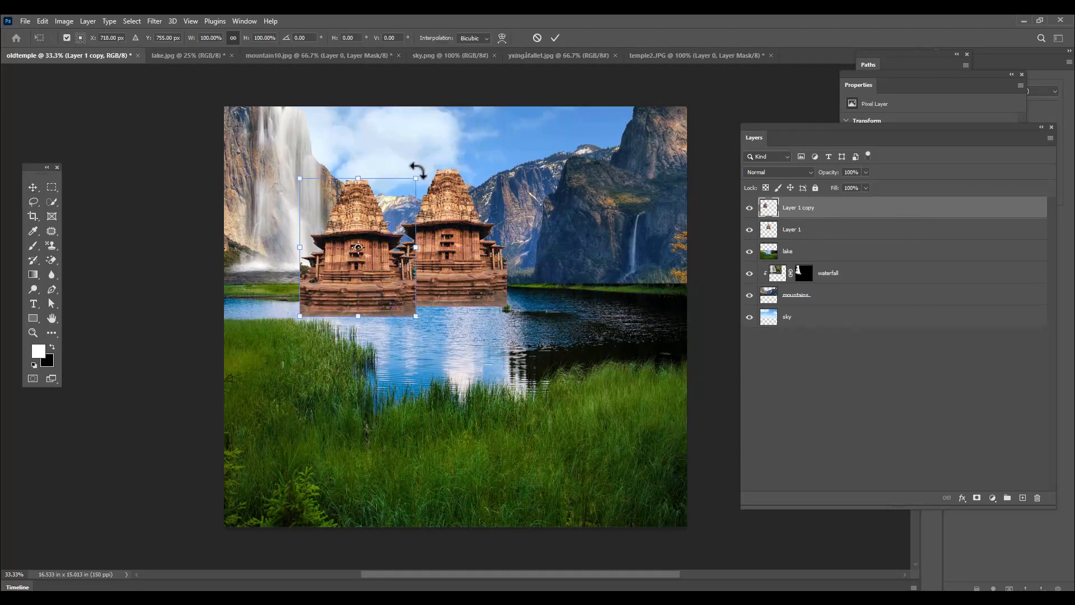
alt+drag(416, 178, 375, 222)
key(Return)
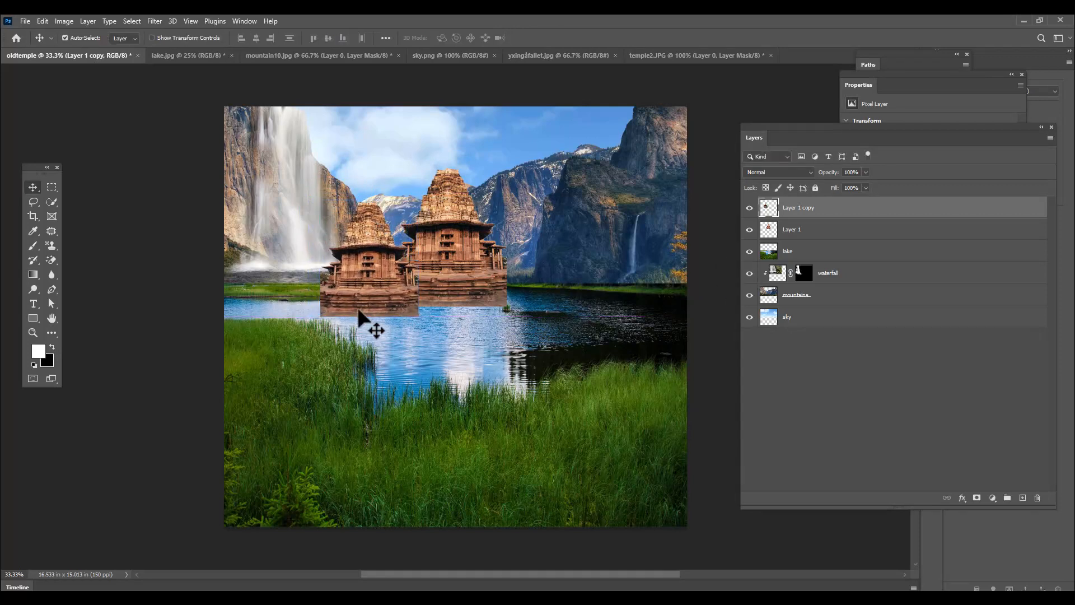
alt+drag(370, 280, 533, 284)
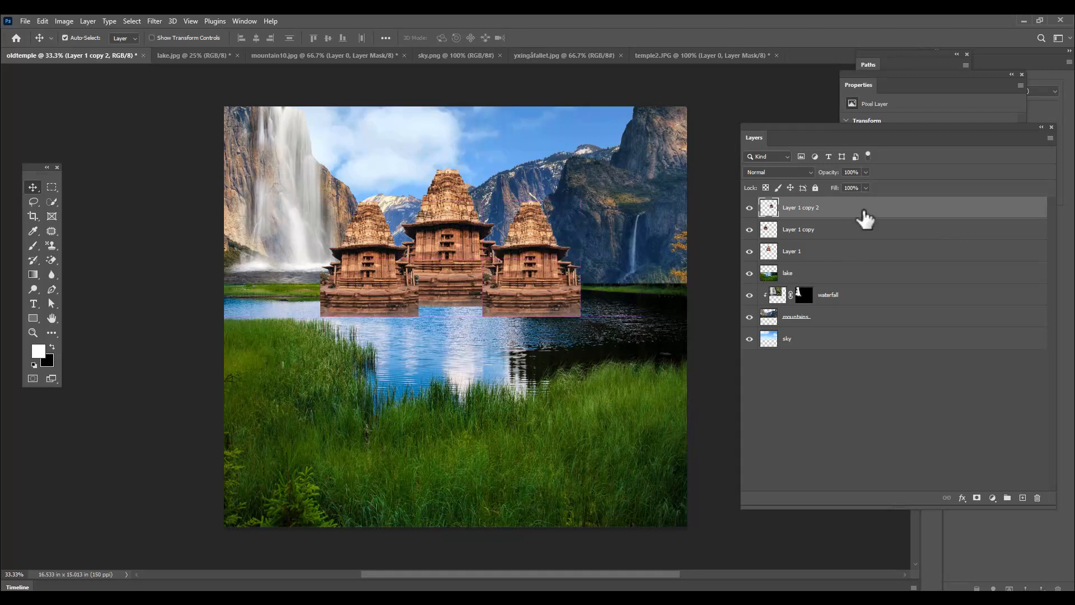
Convert the three temple layers into a single smart object
shift+click(828, 259)
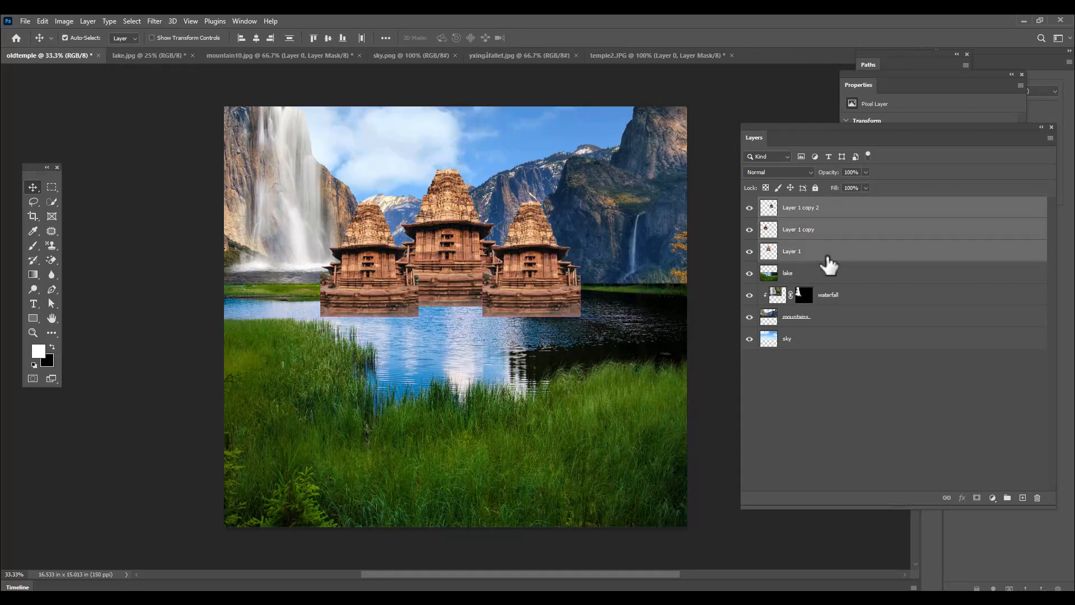
right_click(837, 215)
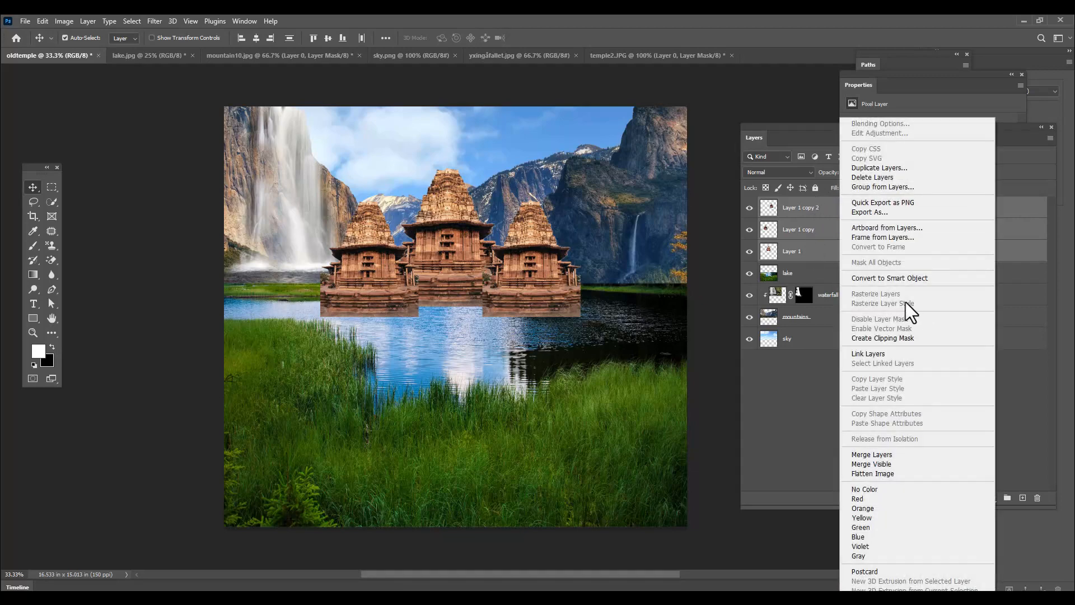
click(933, 280)
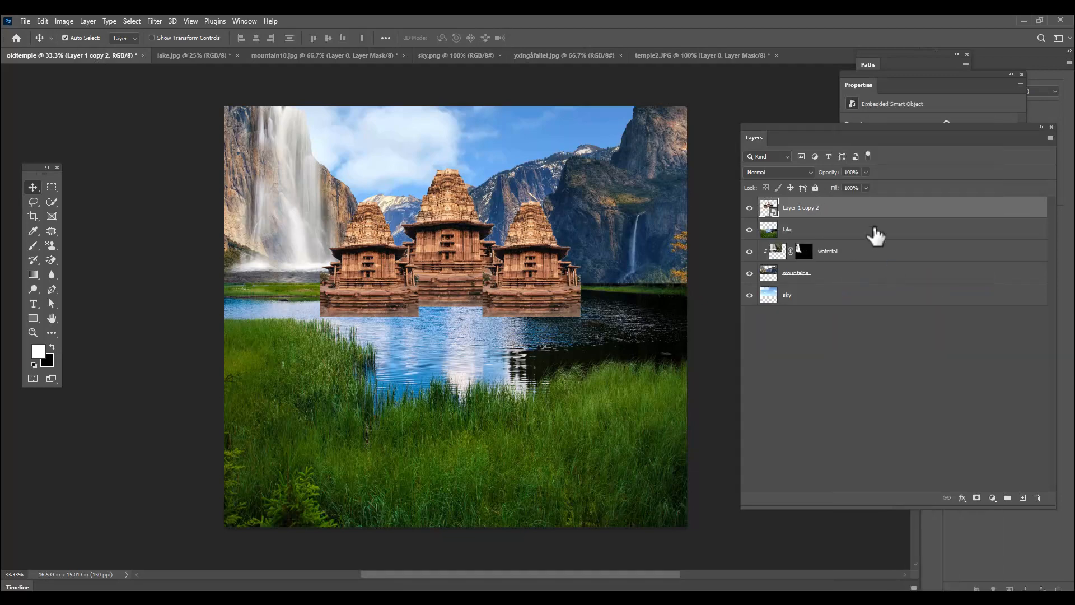
Scale the temples smart object down proportionally and lower it slightly so the bases overlap the far shoreline
drag(579, 316, 553, 300)
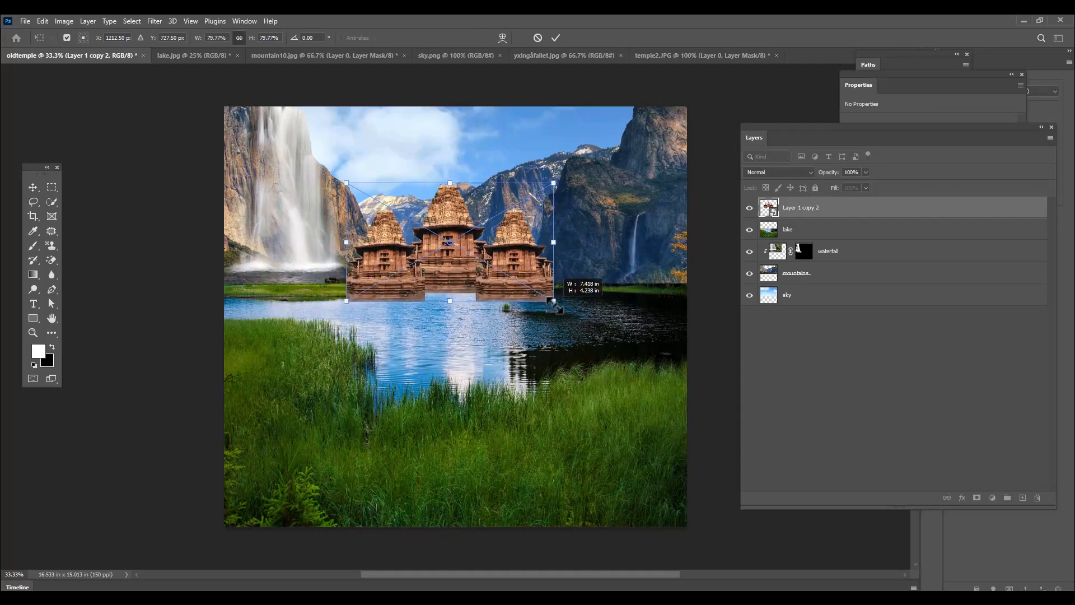
drag(454, 206, 453, 215)
drag(552, 192, 545, 196)
key(Return)
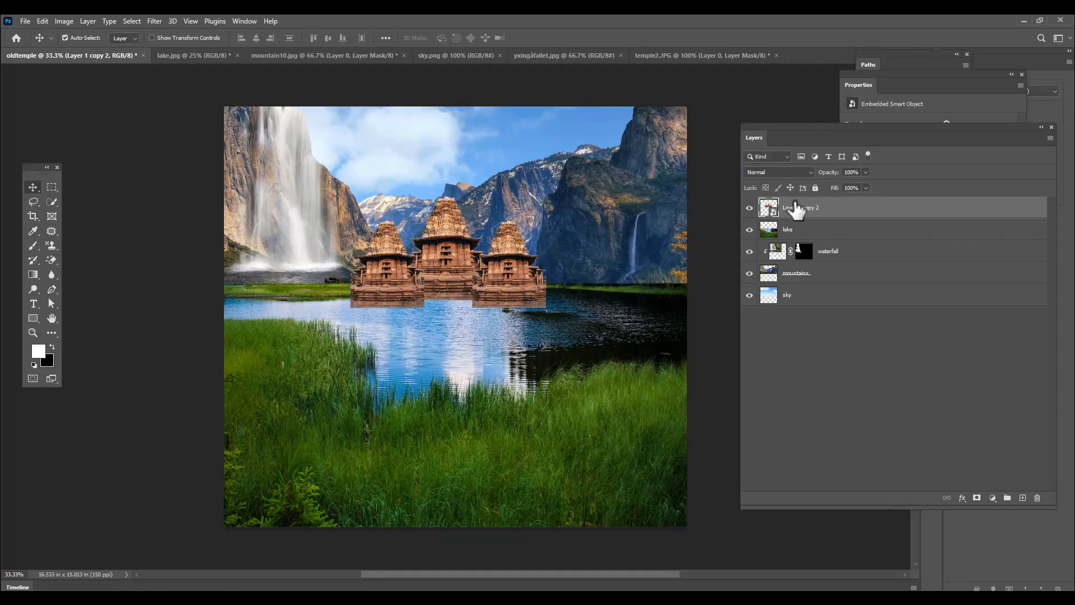
Add a layer mask to the temples smart object and paint black with a 200 to 300 px brush to hide the bases over the water
click(977, 498)
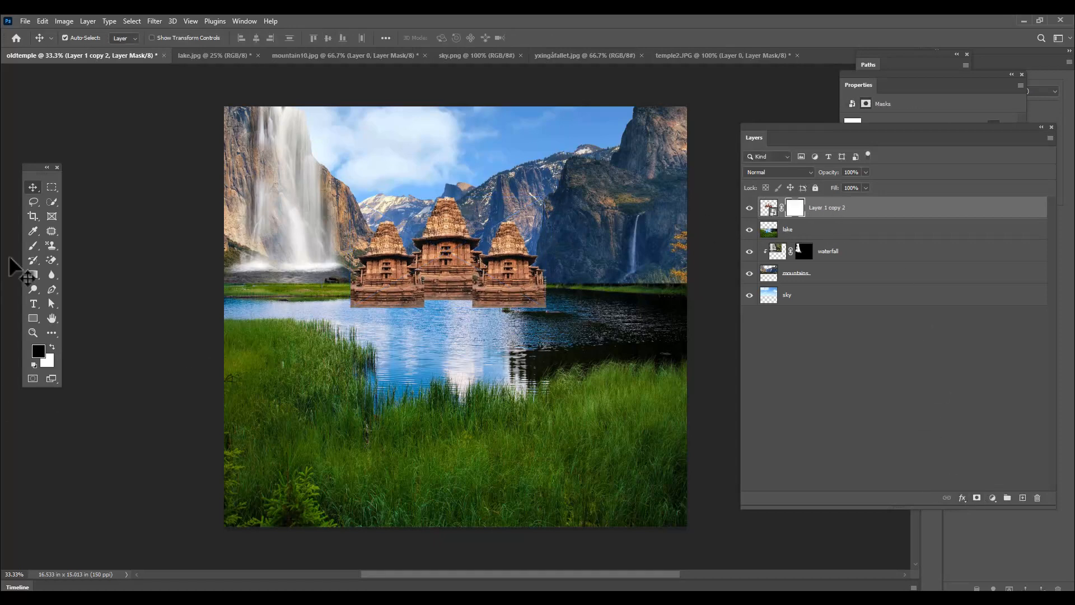
click(33, 246)
key(x)
key(bracketright)
key(bracketright)
key(bracketright)
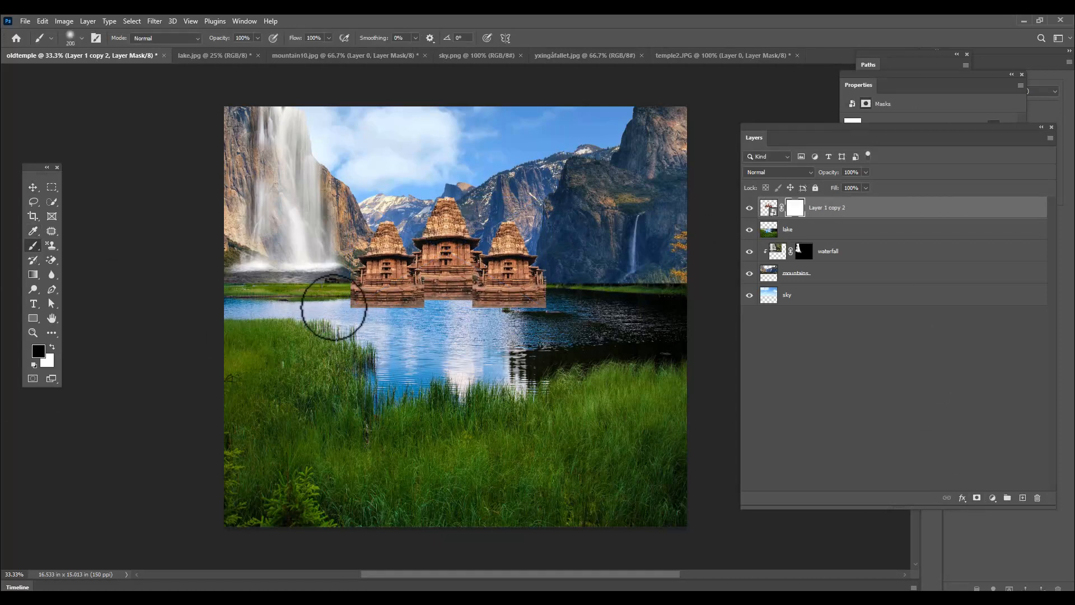
mouse_move(362, 324)
mouse_down()
mouse_move(407, 333)
mouse_move(357, 318)
mouse_move(549, 309)
mouse_move(395, 317)
mouse_move(369, 303)
mouse_move(401, 302)
mouse_move(354, 305)
mouse_move(423, 306)
mouse_up()
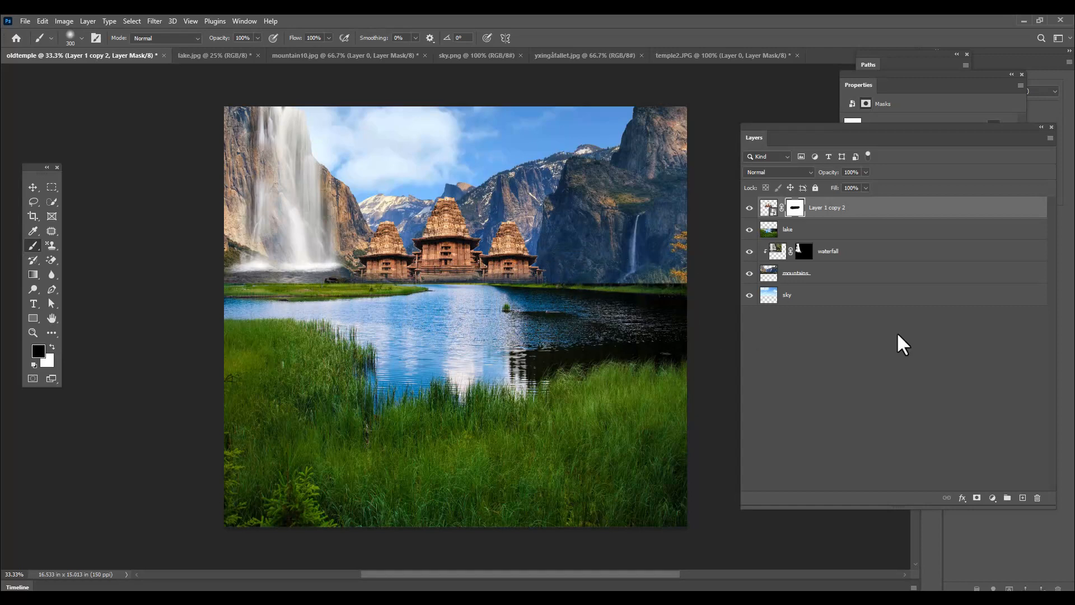
Add a Curves adjustment layer above the temples and pull the midtones down to an output of about 92 to darken the scene
click(33, 187)
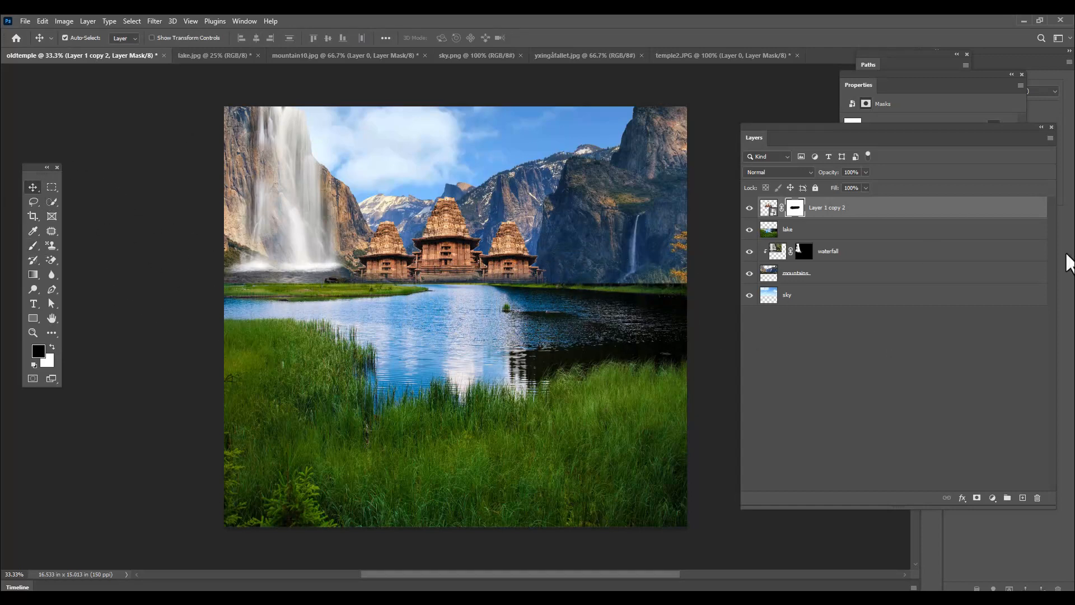
drag(1003, 139, 981, 136)
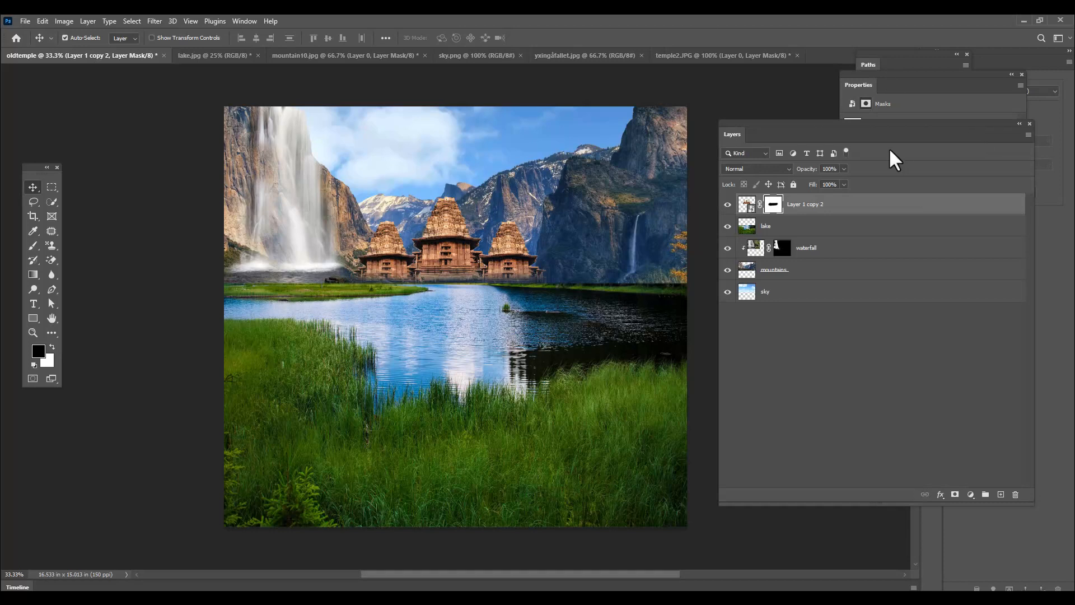
click(970, 494)
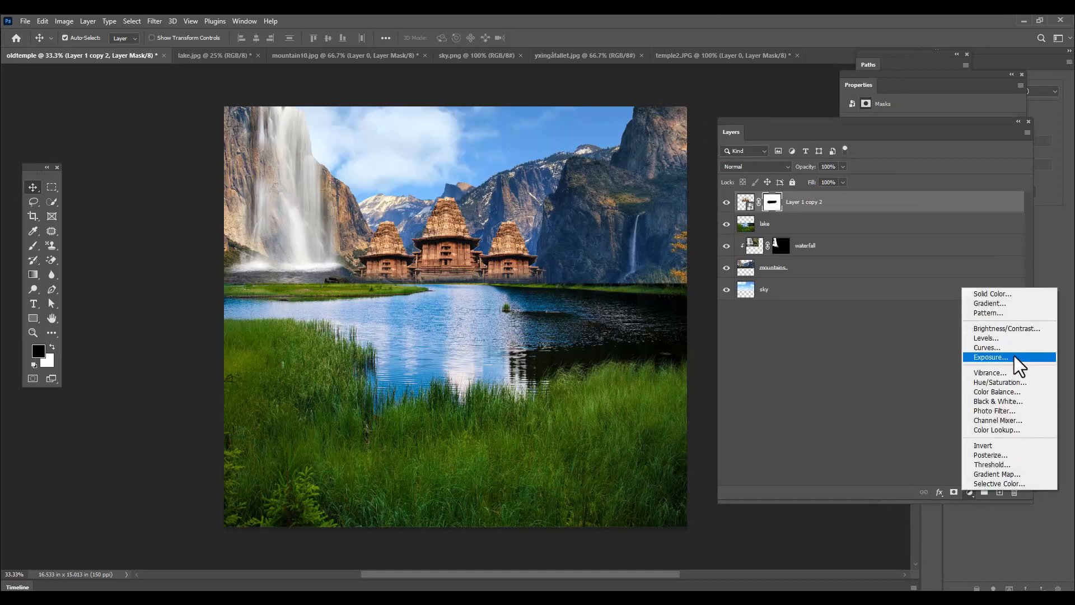
click(987, 348)
drag(770, 138, 729, 336)
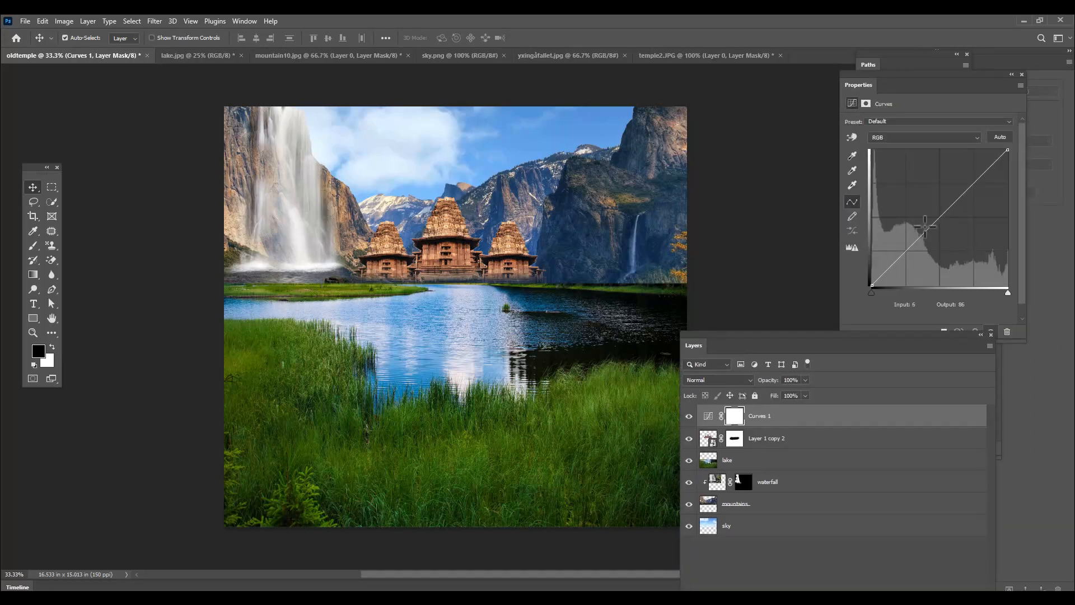
drag(943, 215, 954, 239)
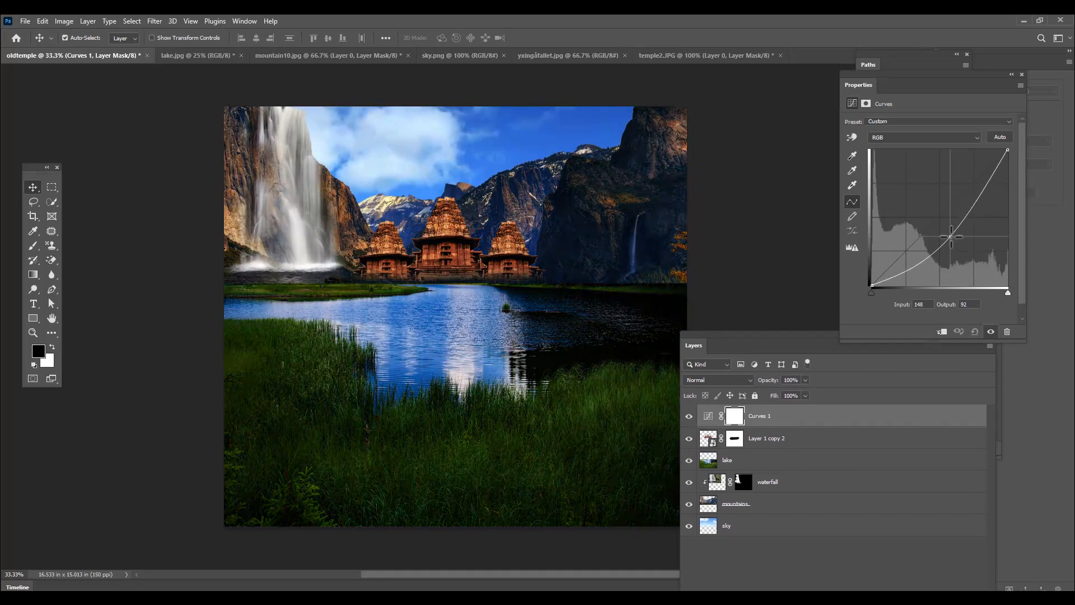
drag(772, 339, 782, 125)
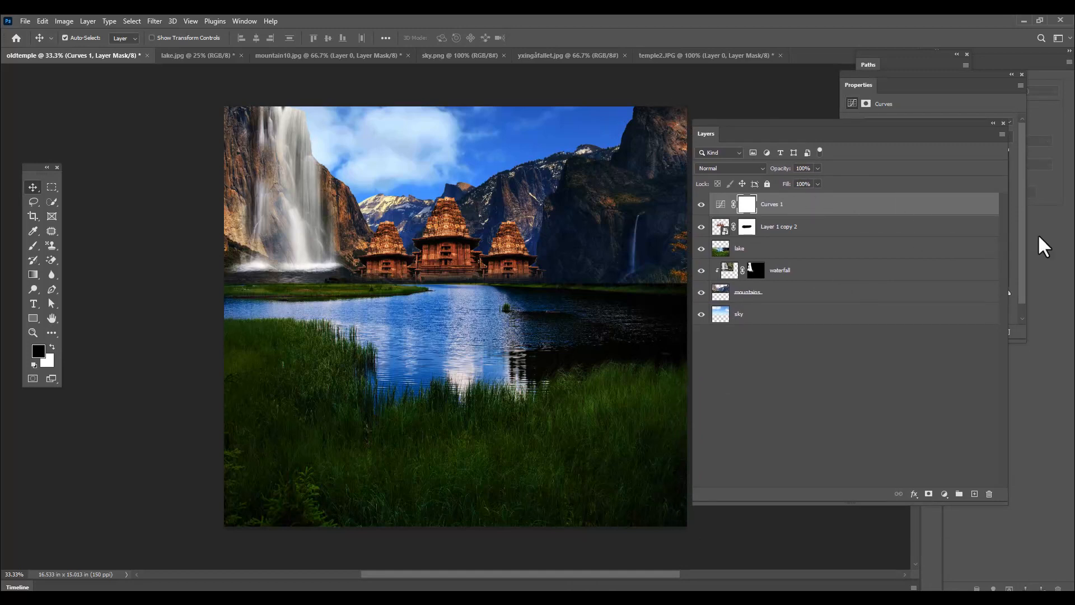
Create a new layer directly above the waterfall layer and choose the recent 1700 px textured brush for painting mist
click(809, 249)
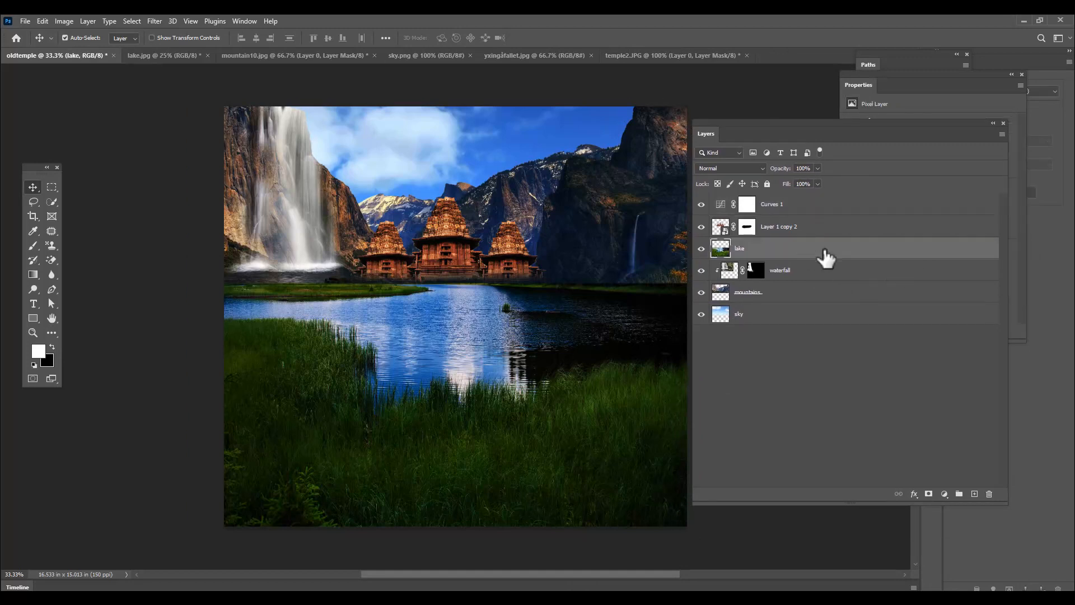
click(845, 274)
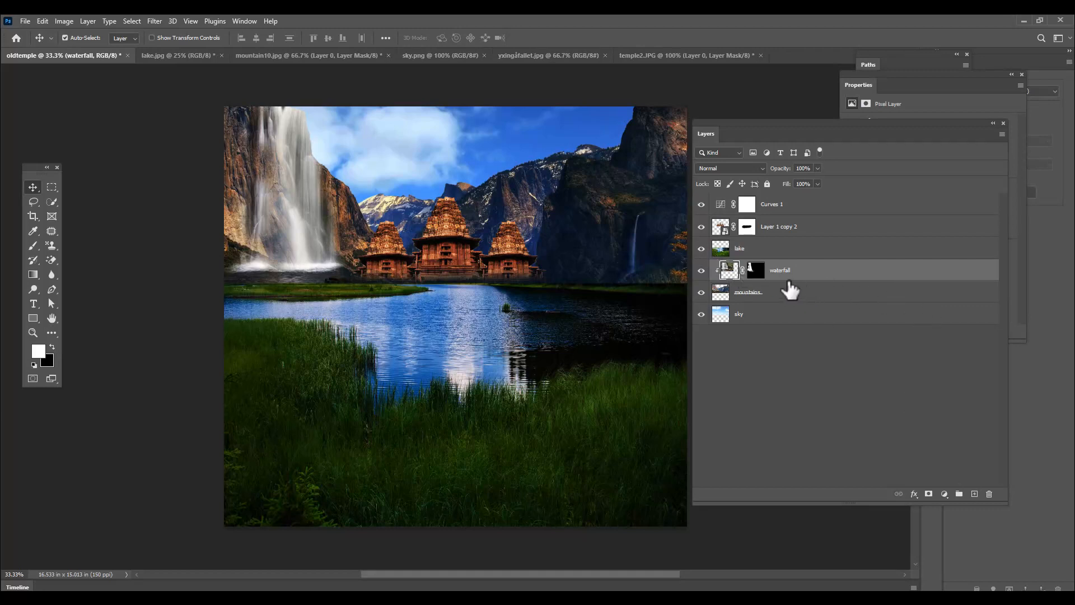
click(973, 494)
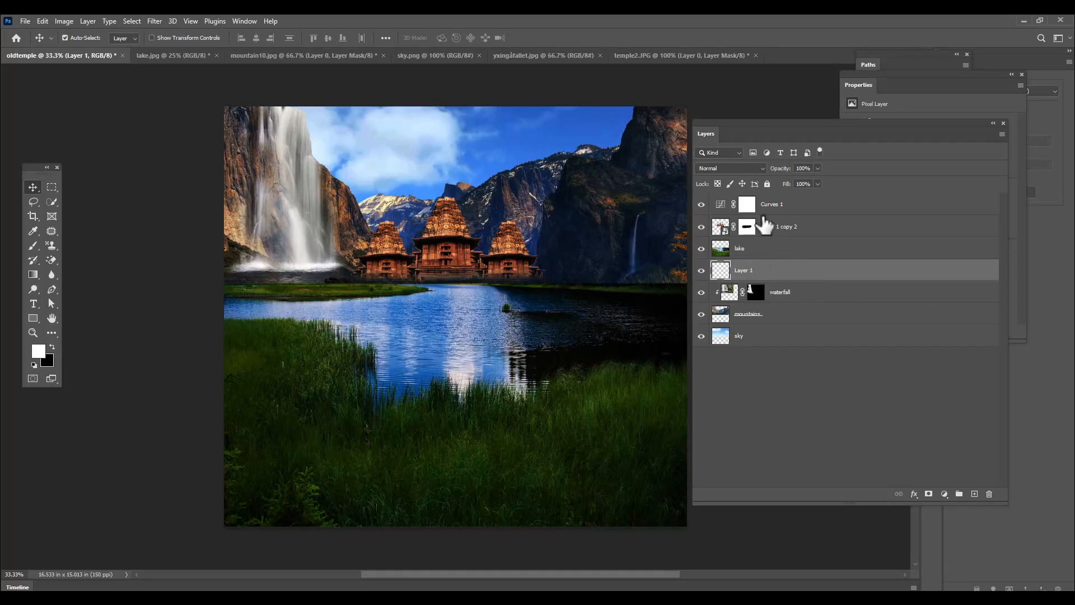
drag(738, 133, 770, 140)
drag(31, 247, 58, 247)
click(70, 37)
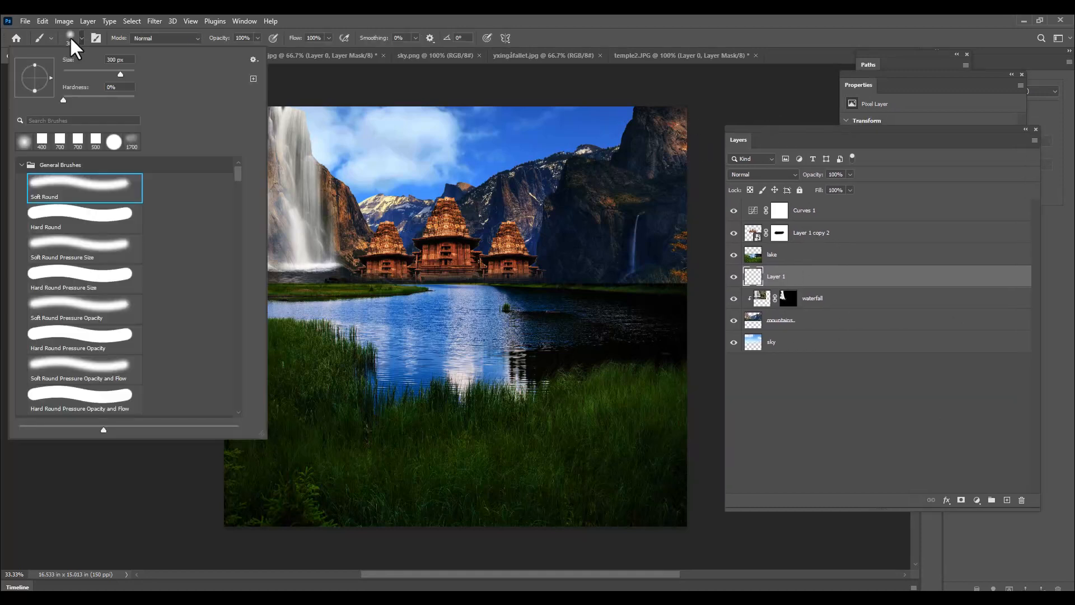
click(132, 143)
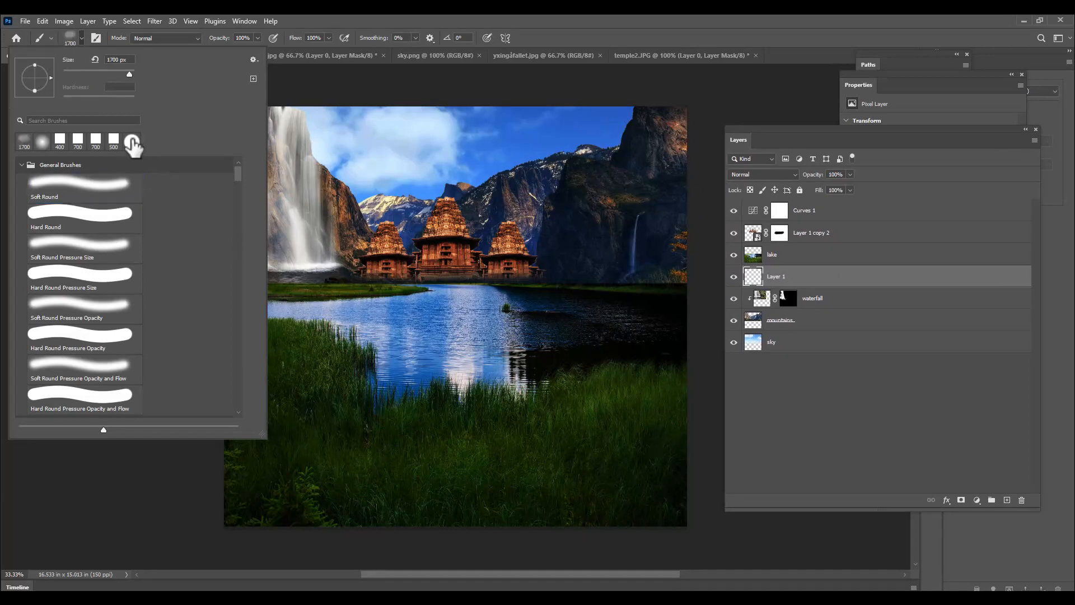
click(518, 22)
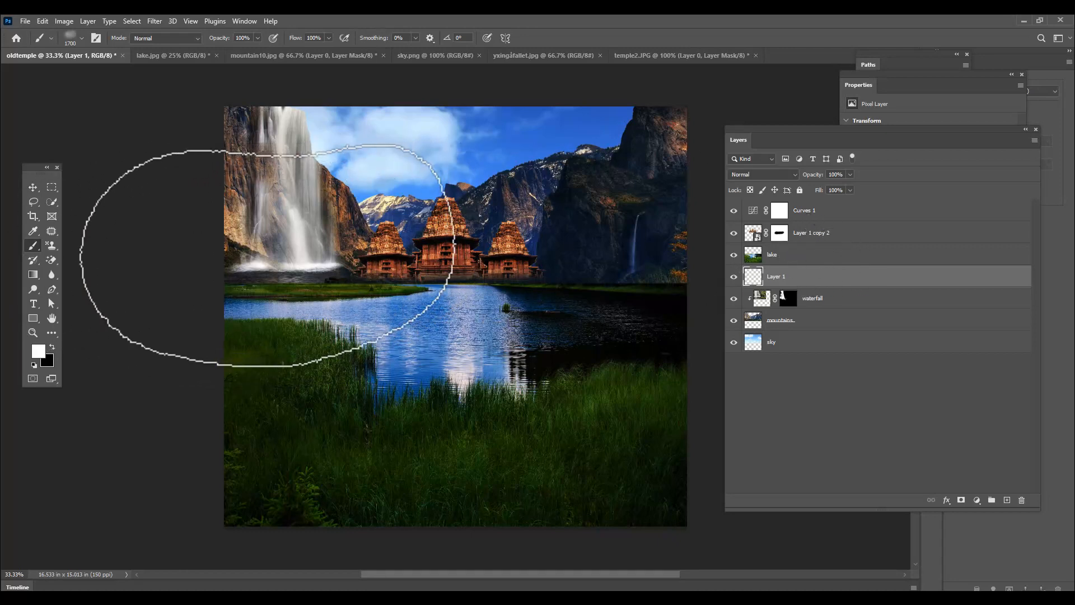
Paint white mist at the foot of the waterfall and over the dark cliffs behind and right of the temples
mouse_move(277, 273)
mouse_down()
mouse_move(254, 281)
mouse_move(300, 320)
mouse_up()
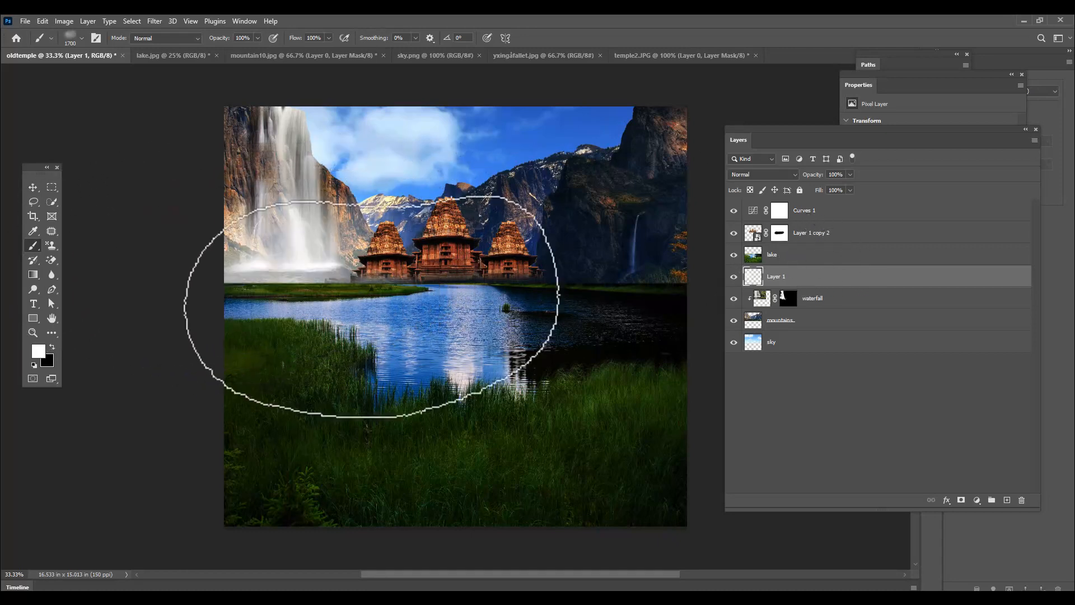
mouse_move(465, 258)
mouse_down()
mouse_move(553, 258)
mouse_move(604, 244)
mouse_move(522, 264)
mouse_move(607, 264)
mouse_up()
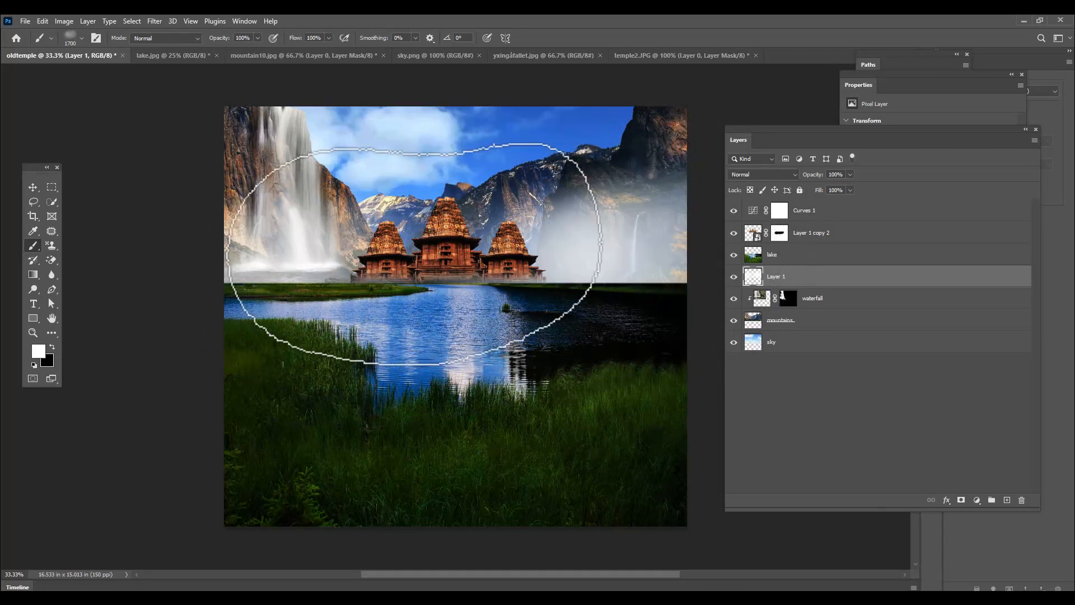
click(520, 260)
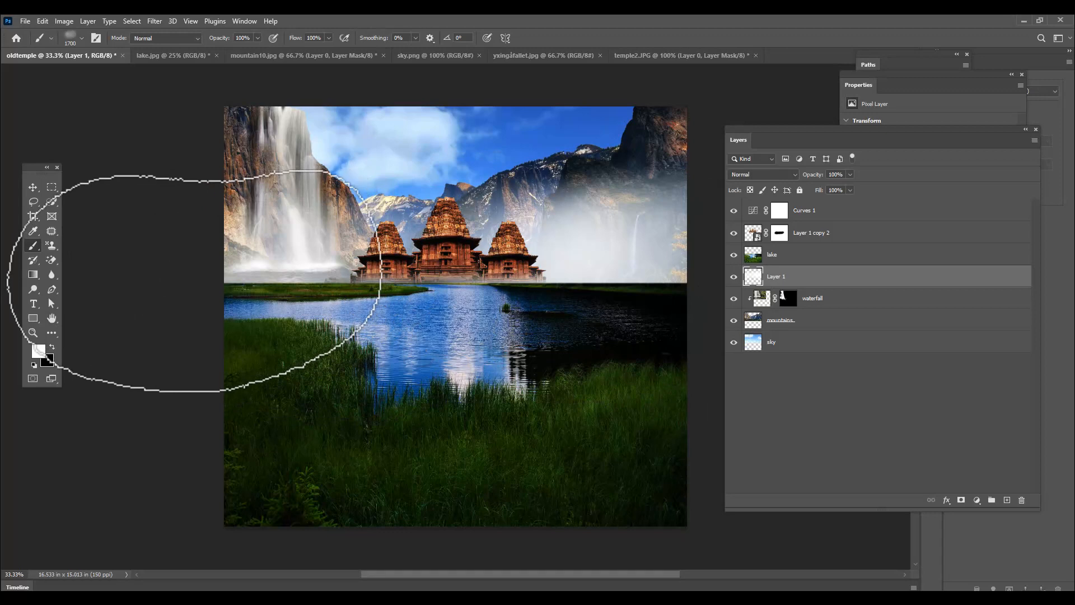
click(182, 291)
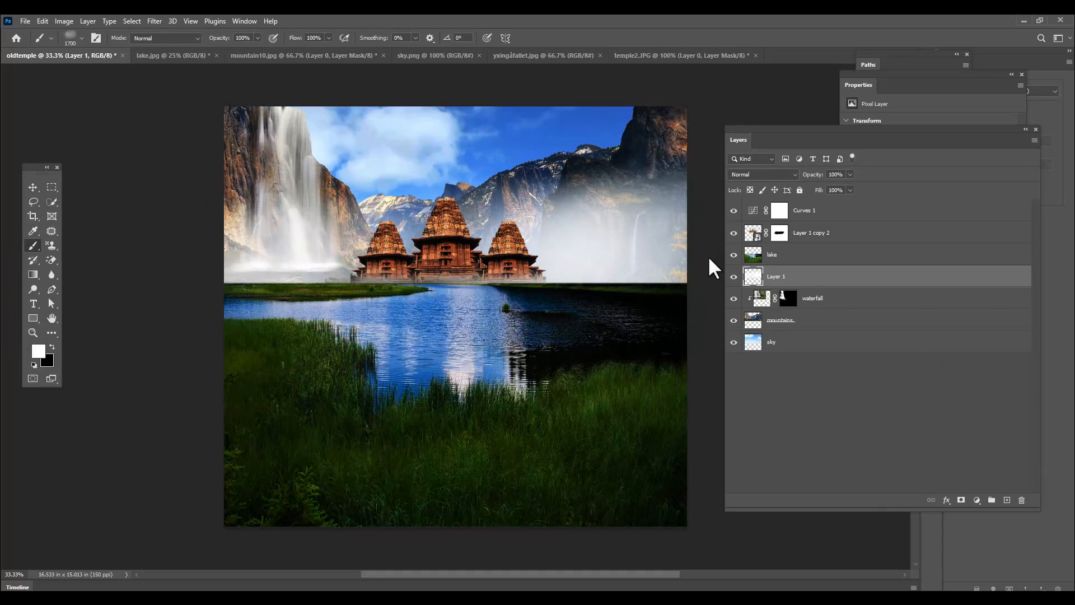
click(632, 229)
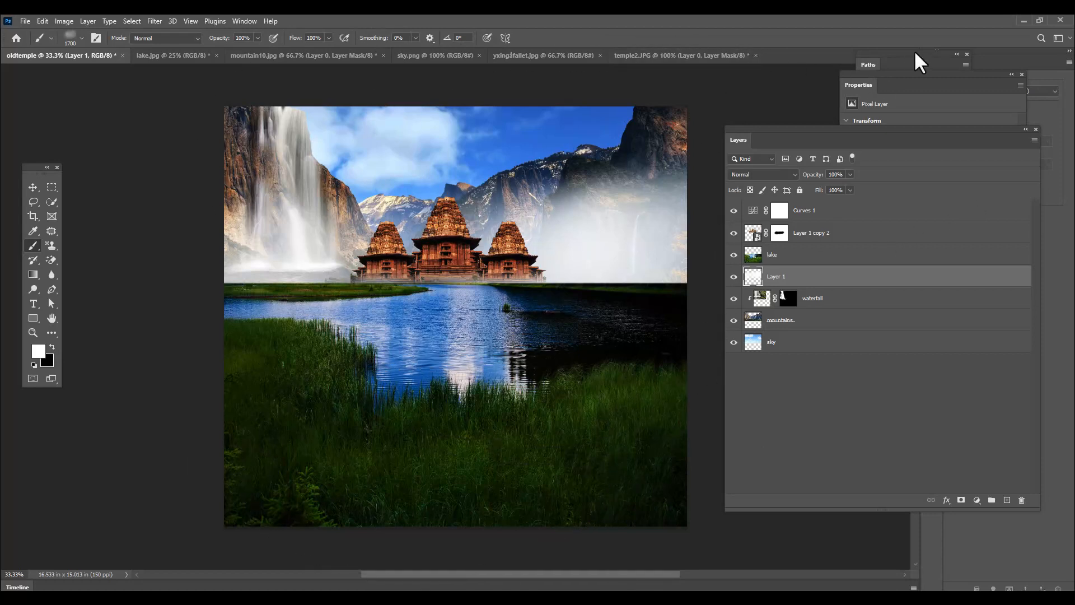
Create a new layer above the Curves adjustment and set its blend mode to Linear Dodge (Add)
key(x)
click(895, 212)
click(1007, 500)
key(x)
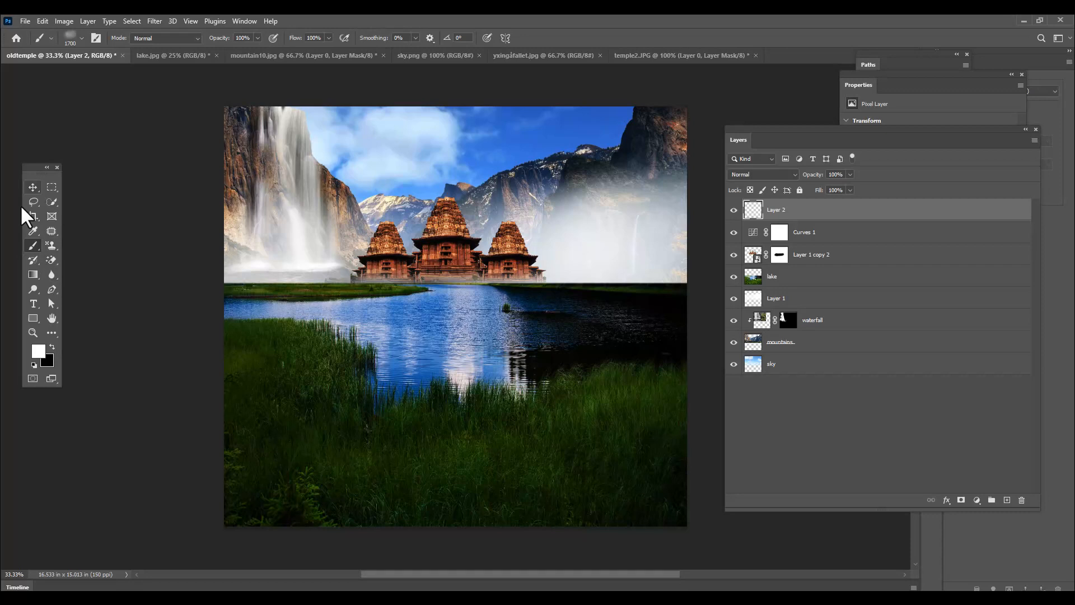
click(774, 170)
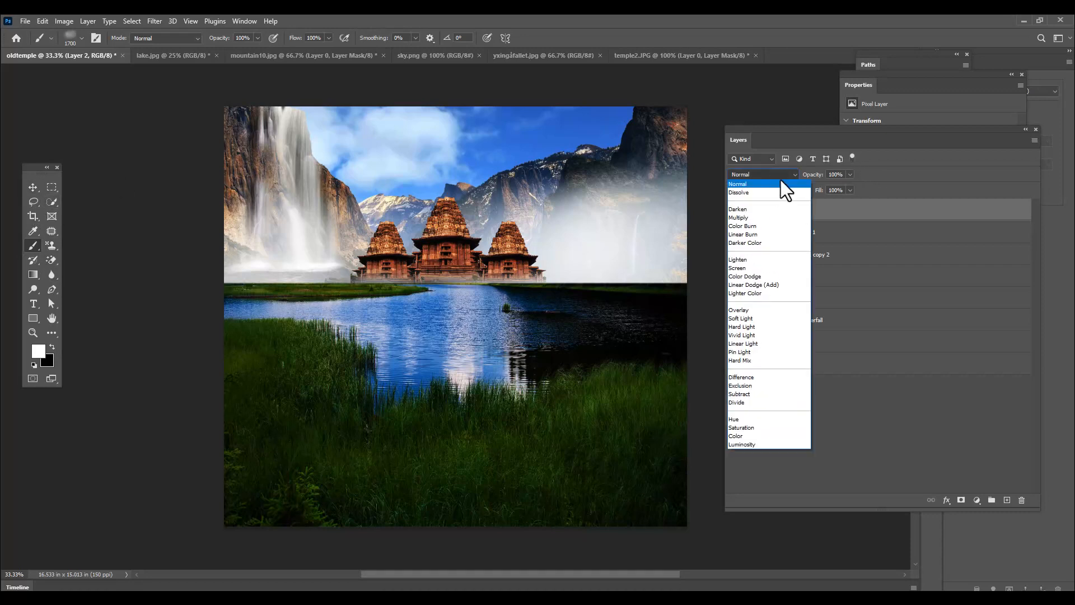
click(781, 284)
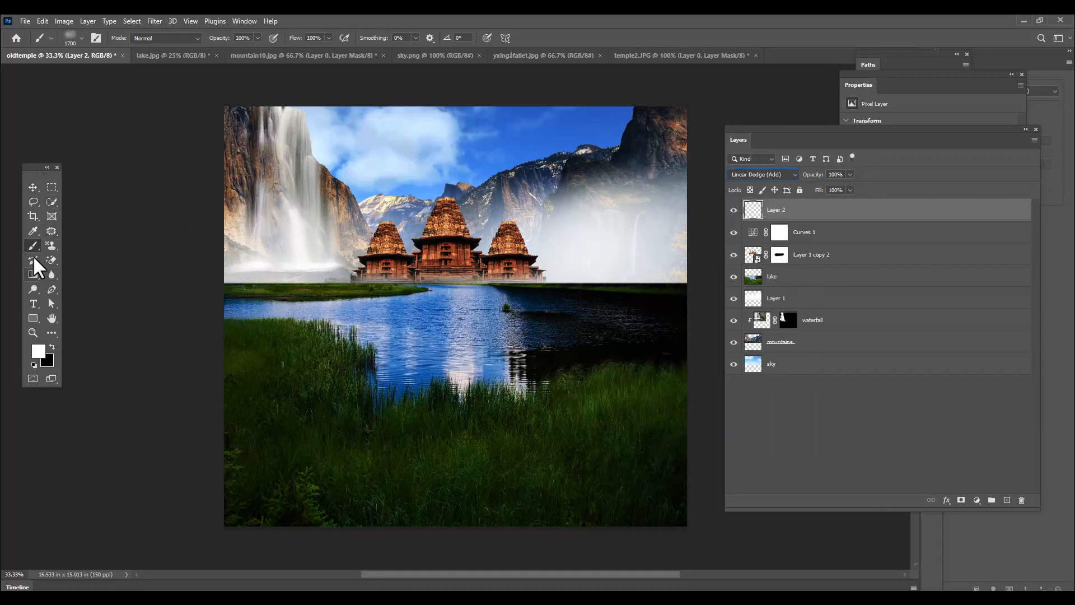
Paint a white sun glow in the clouds beside the waterfall cliff with a 300 px Soft Round brush
click(73, 39)
click(60, 182)
click(606, 21)
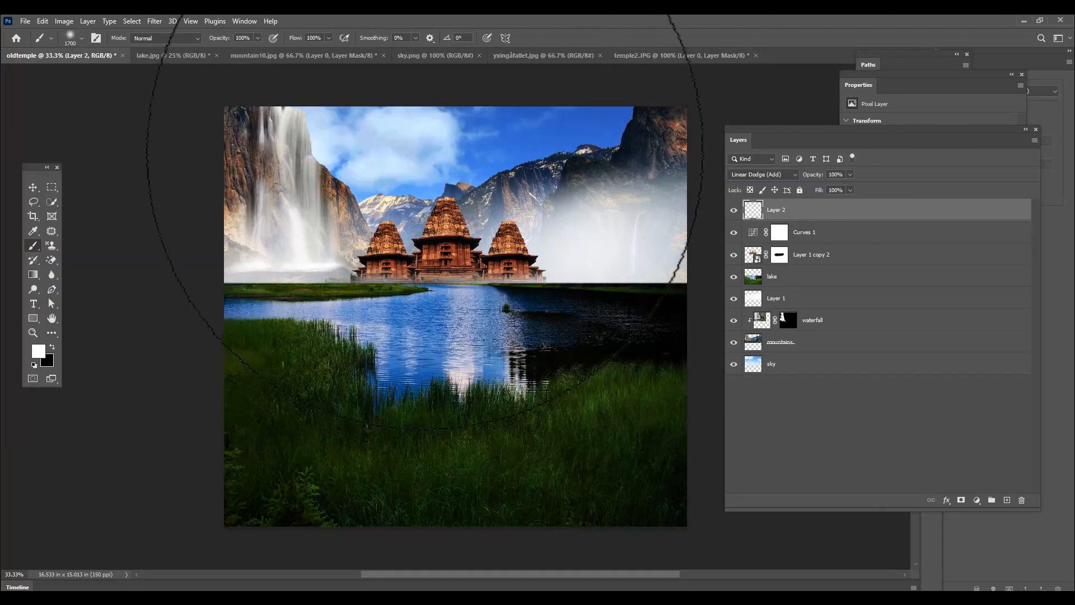
key(bracketleft)
key(bracketleft)
key(bracketleft)
key(bracketleft)
key(bracketleft)
key(bracketleft)
key(bracketleft)
key(bracketleft)
key(bracketleft)
key(bracketleft)
key(bracketleft)
key(bracketleft)
key(bracketleft)
key(bracketleft)
key(bracketleft)
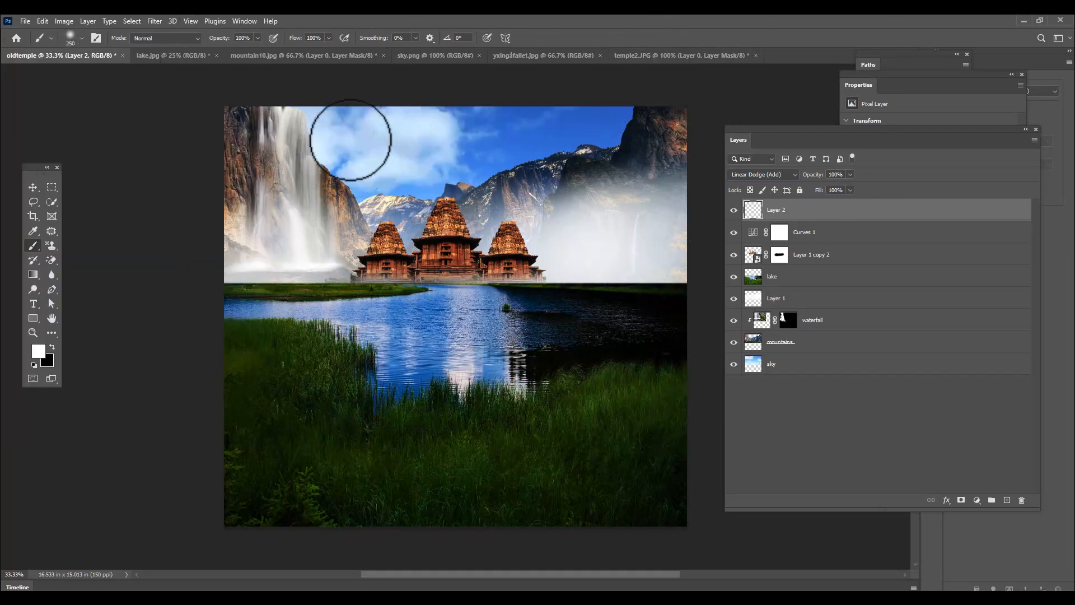
key(bracketright)
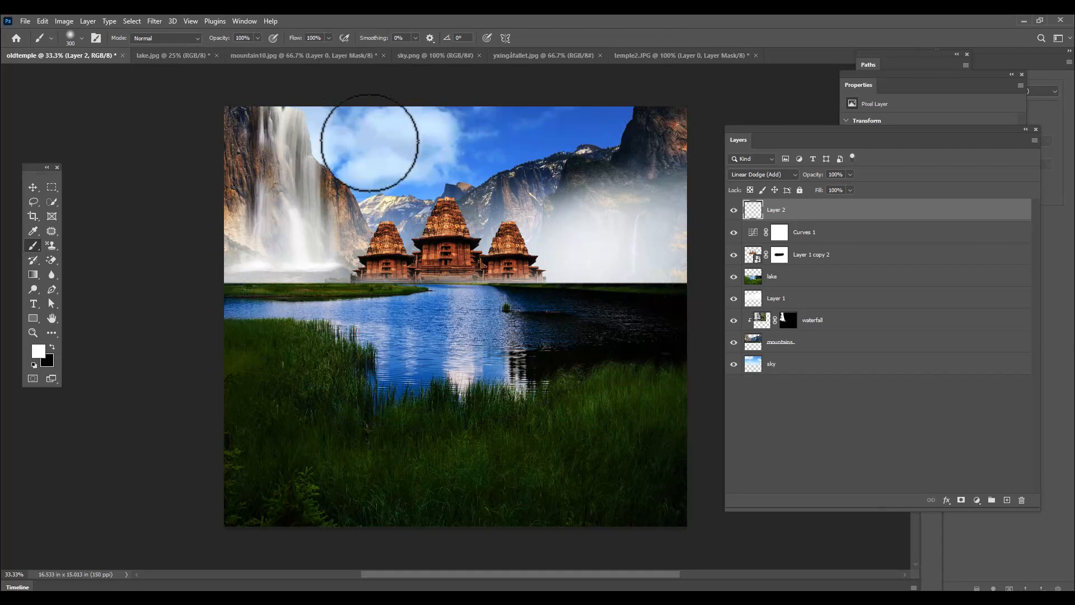
click(348, 139)
click(348, 139)
click(348, 139)
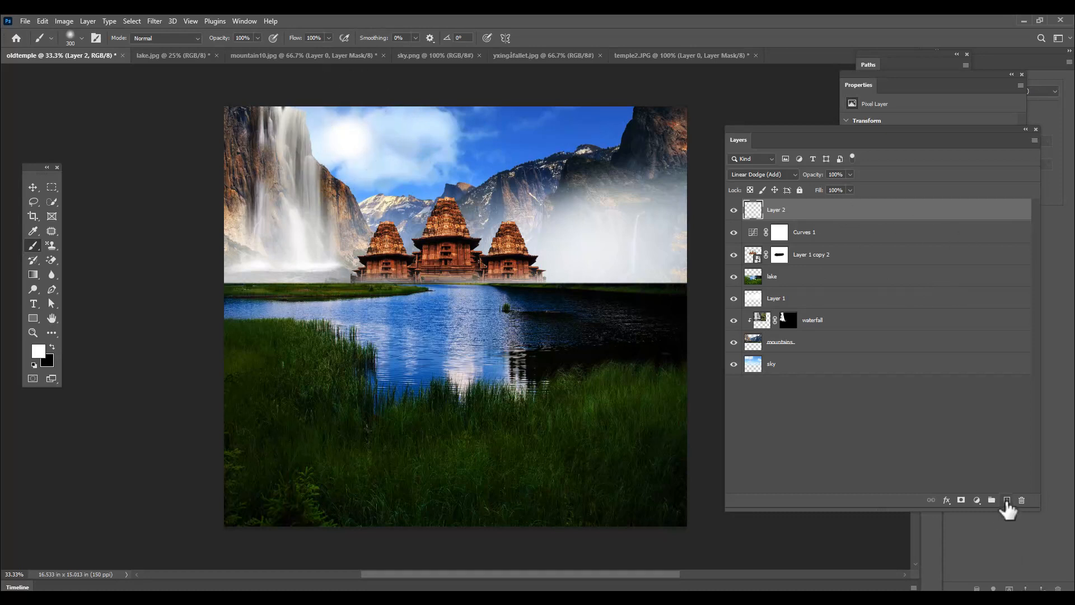
On a new top layer, paint a solid white sun disc inside the glow with a 125 px Hard Round brush
click(1006, 500)
click(71, 38)
click(78, 227)
click(296, 76)
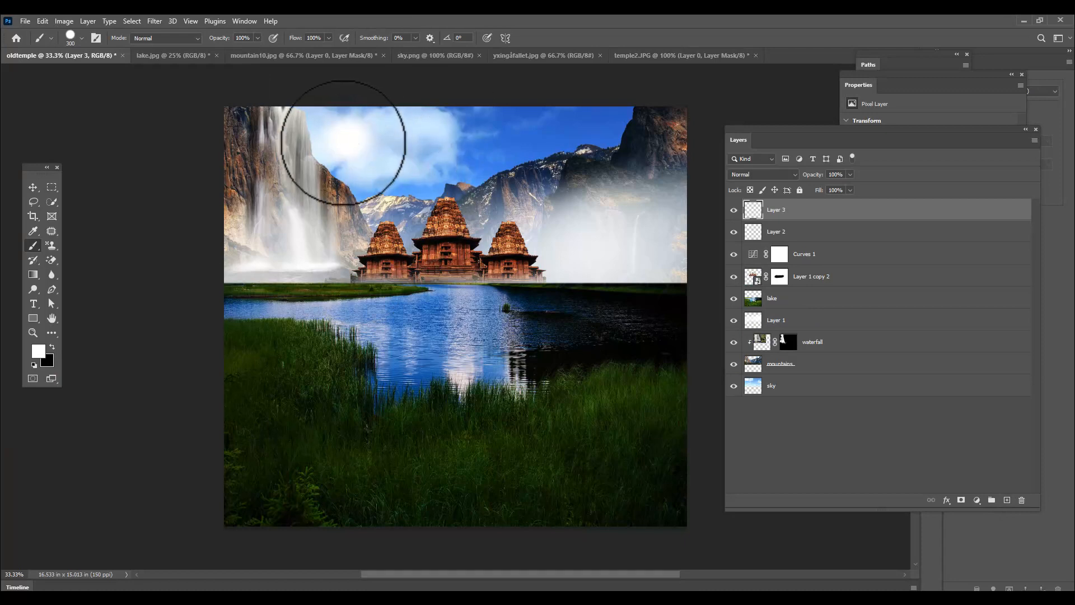
key(bracketleft)
key(bracketleft)
key(bracketleft)
key(bracketleft)
key(bracketleft)
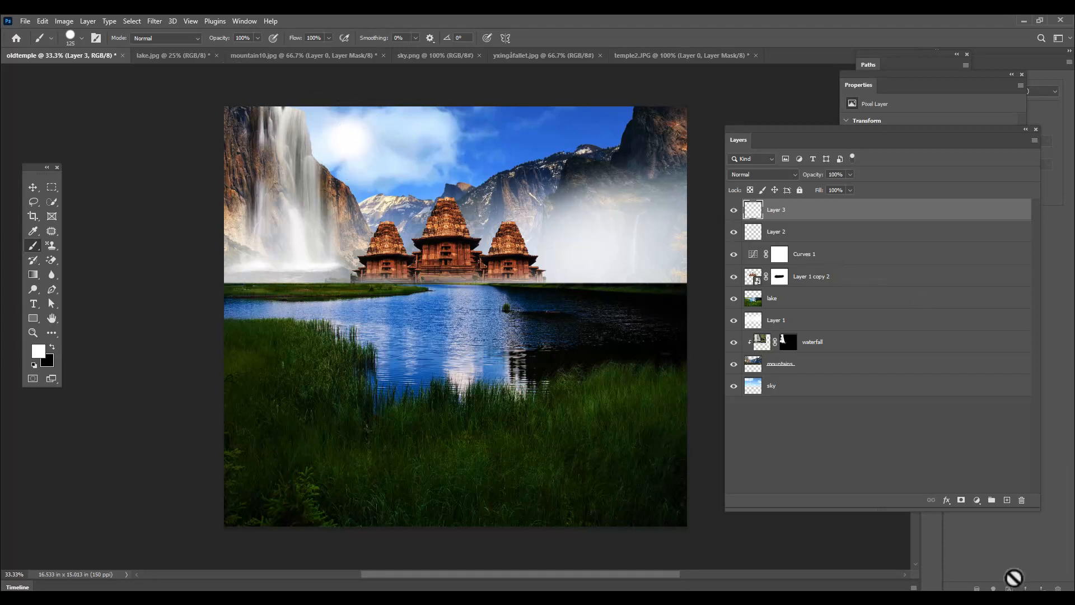
Rename the sun disc layer to sun and the glow layer below it to sunglow
double_click(784, 214)
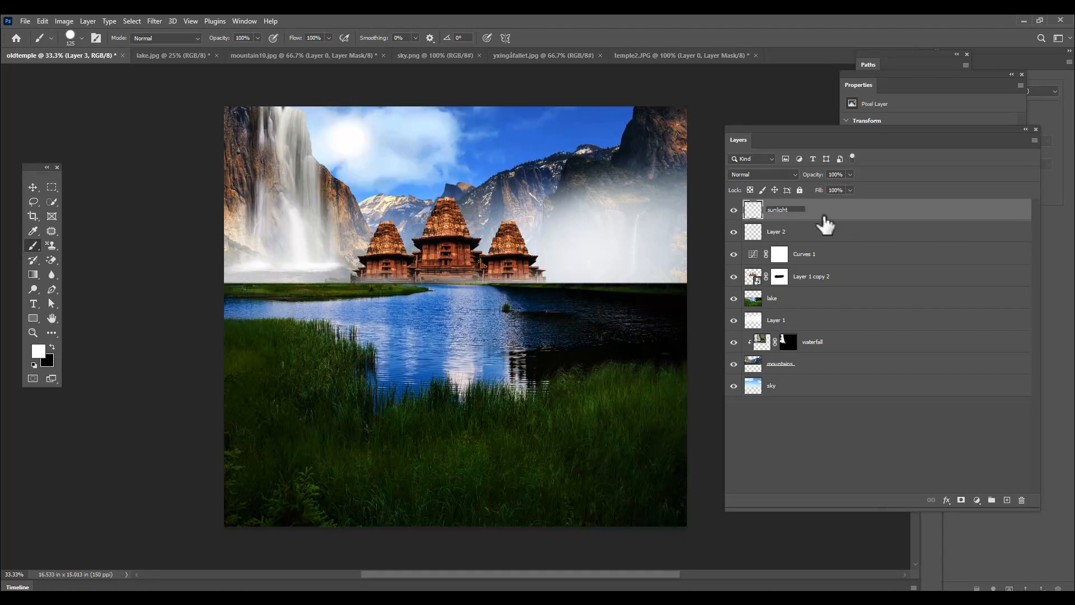
double_click(777, 233)
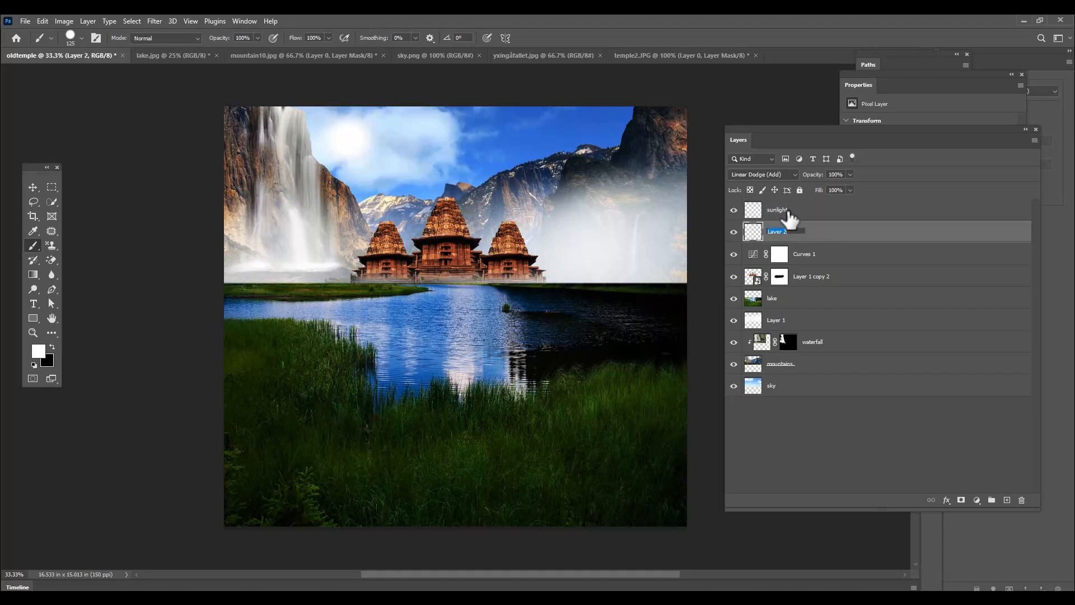
double_click(786, 210)
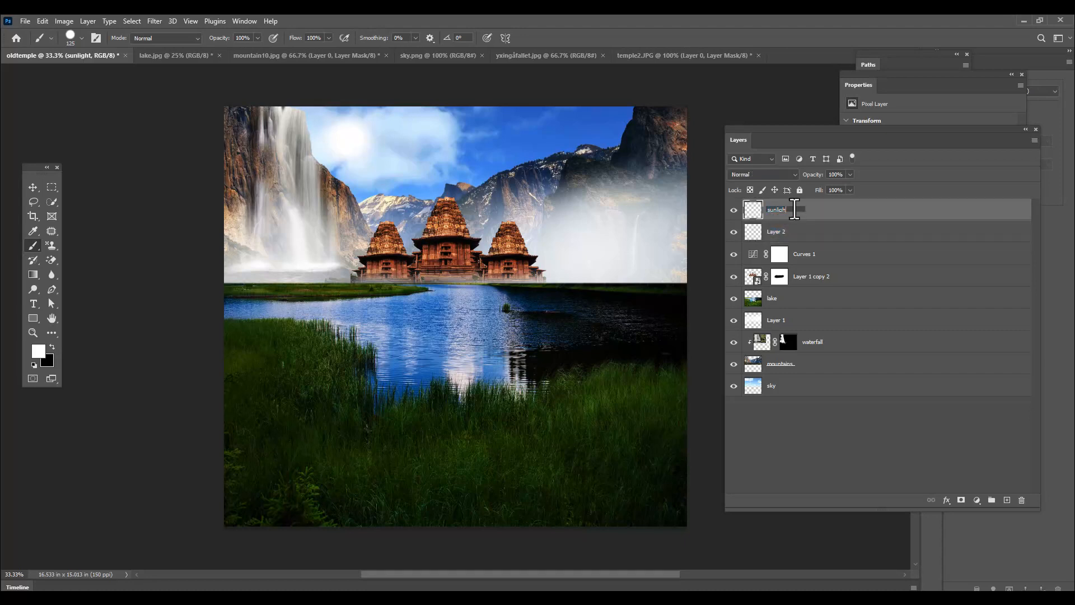
text(sun)
double_click(778, 235)
text(s)
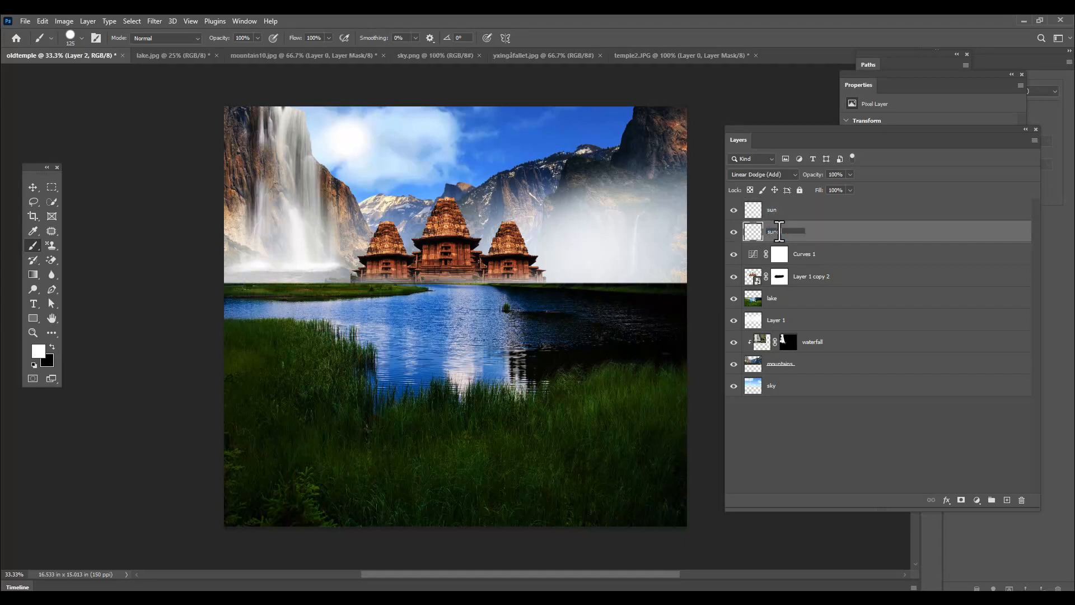
key(Return)
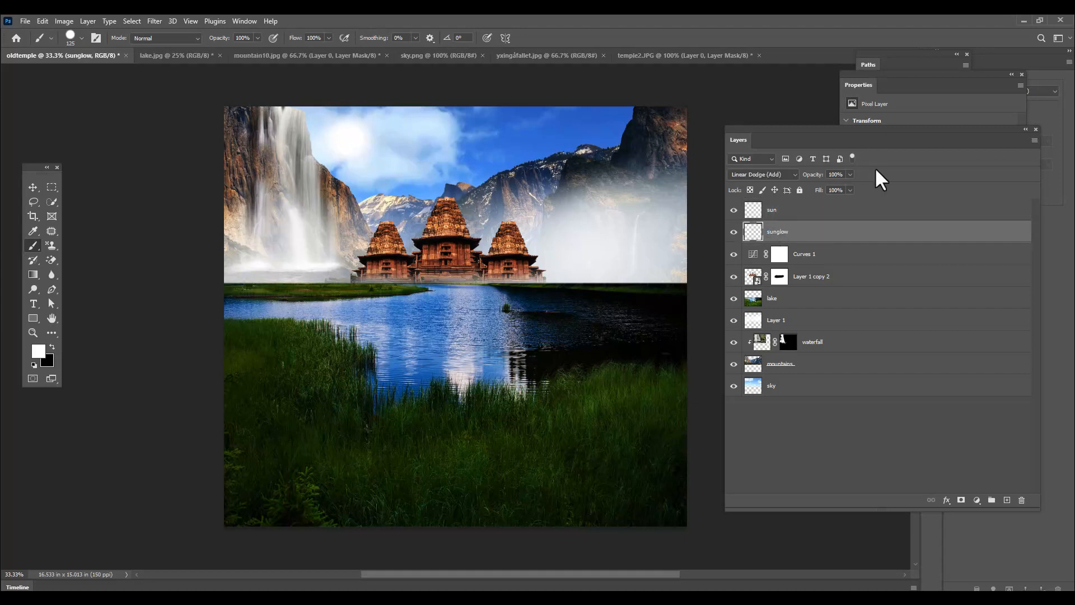
Add a Color Lookup adjustment layer above the sun layer
drag(781, 126, 785, 112)
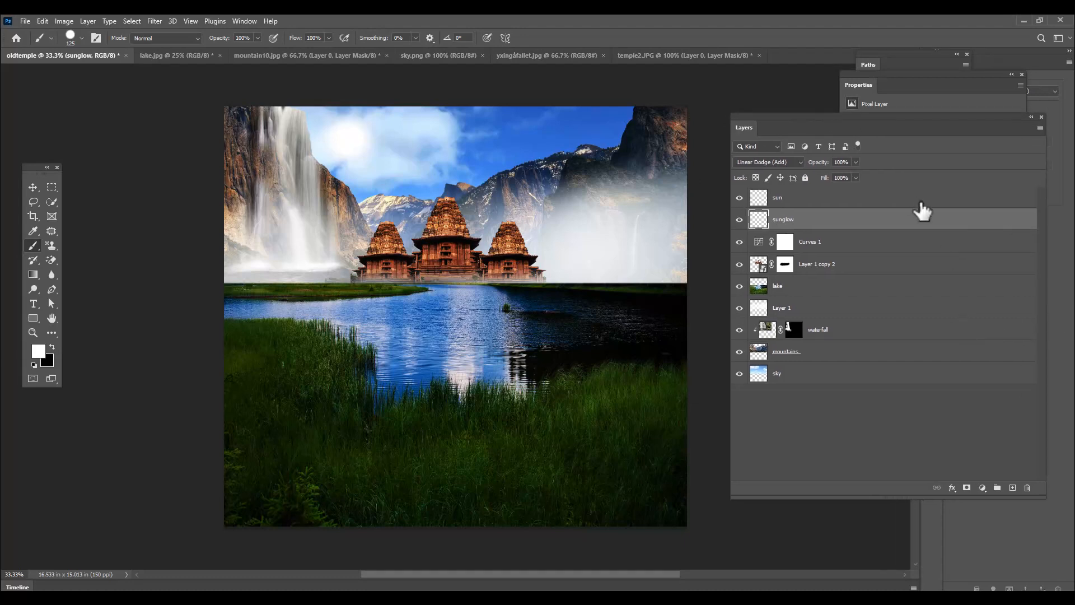
click(871, 199)
click(981, 486)
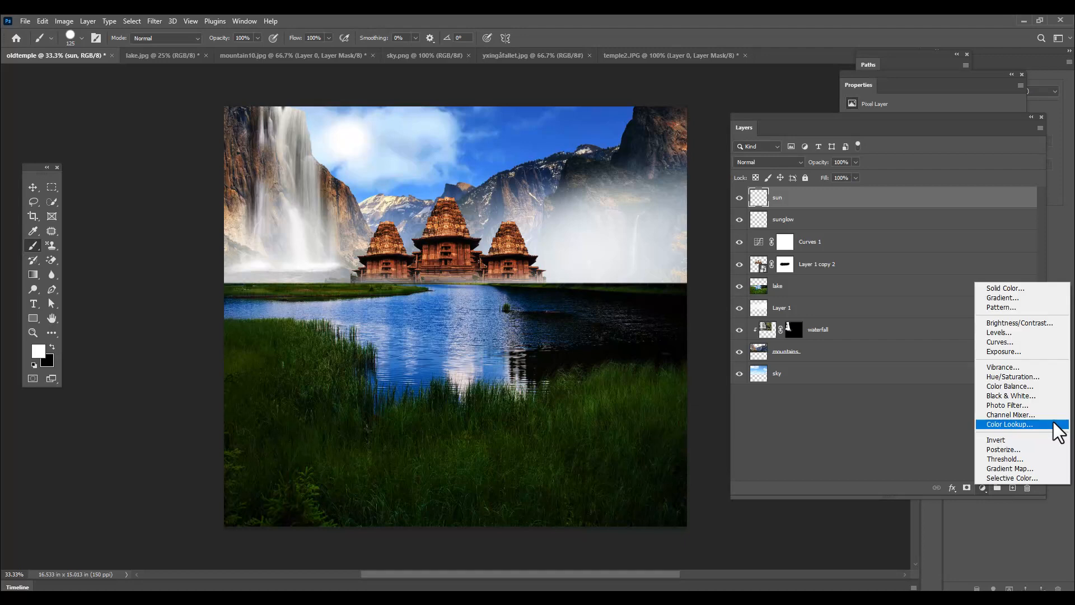
click(1052, 424)
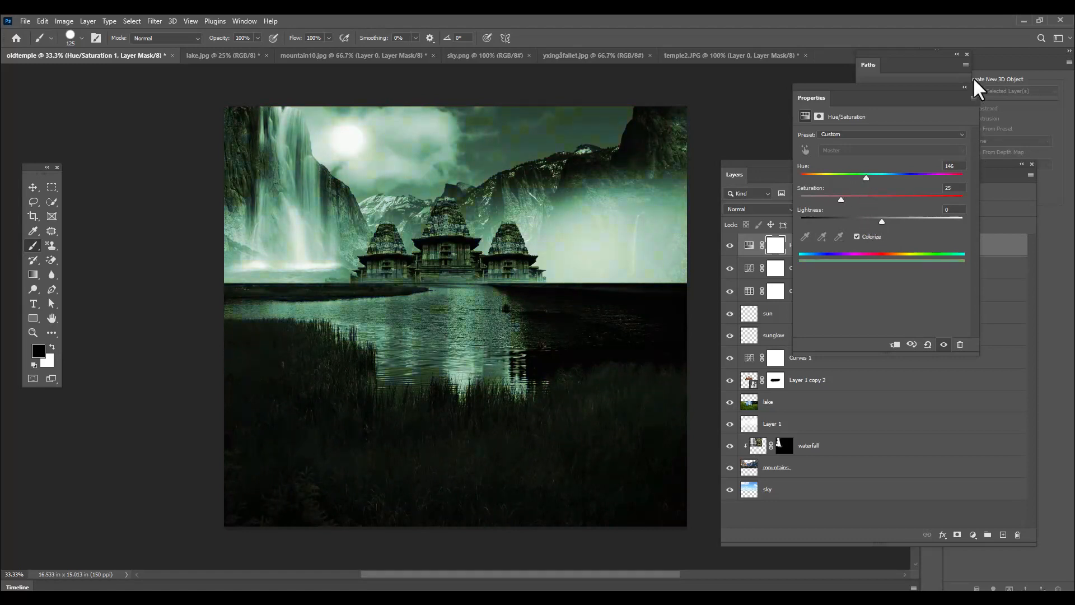
Set the Hue/Saturation layer's colorize hue to 131 and invert its mask to black
mouse_move(869, 176)
mouse_down()
mouse_move(835, 180)
mouse_move(849, 177)
mouse_up()
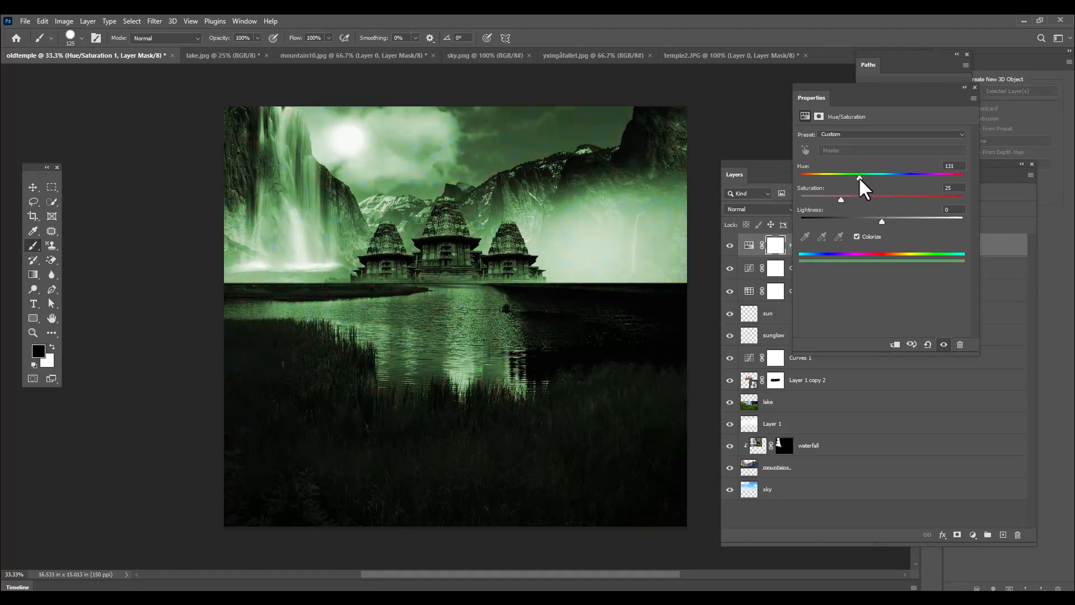
click(974, 87)
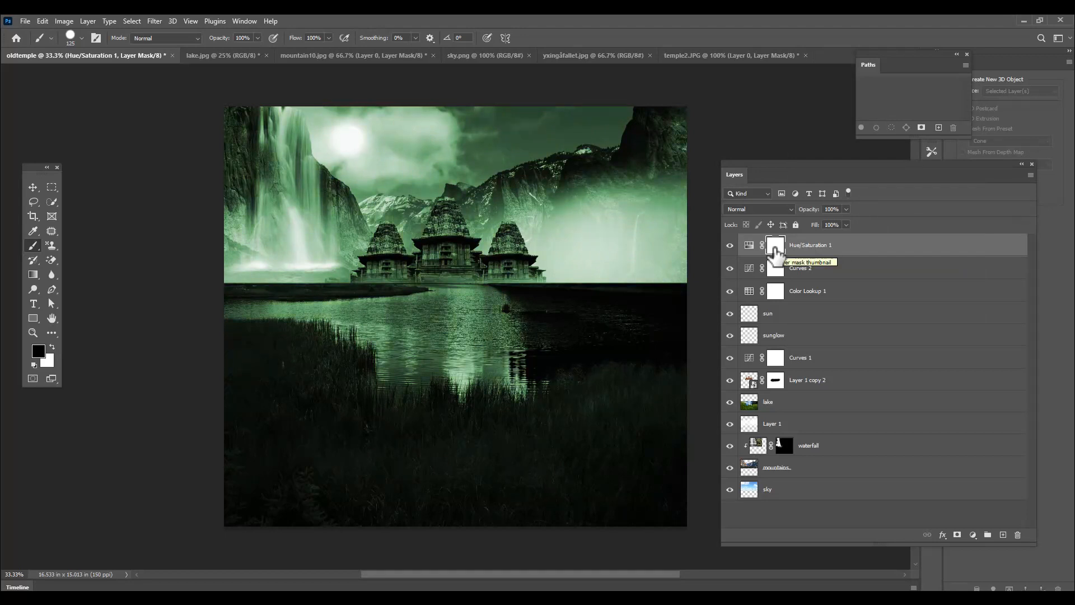
key(ctrl+i)
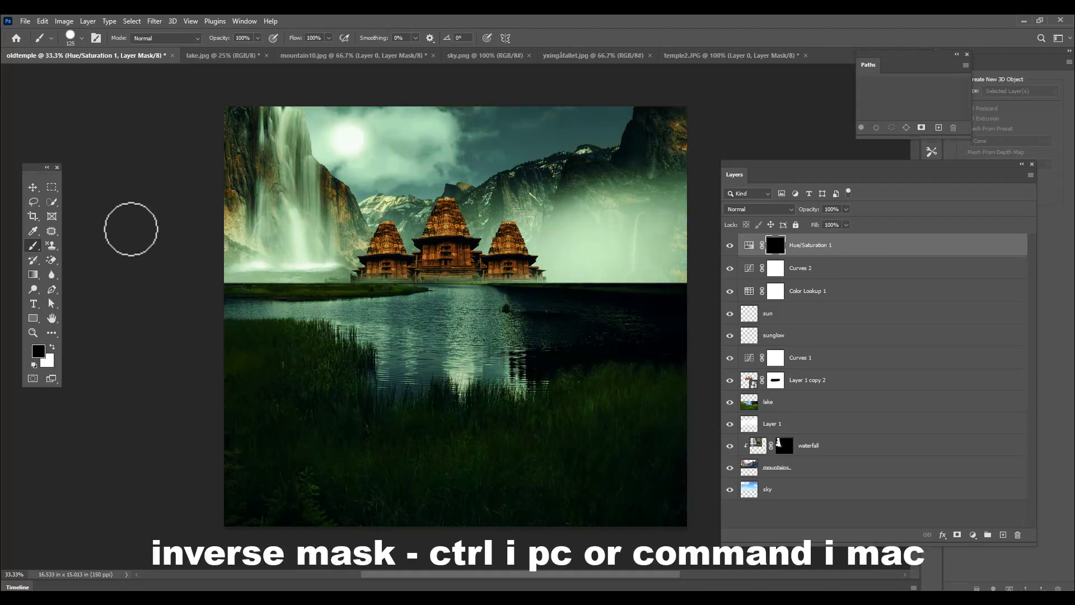
Paint white into the Hue/Saturation mask across the sky, waterfall and mountains with a 900 px brush at 16% flow
click(329, 38)
drag(331, 50, 286, 56)
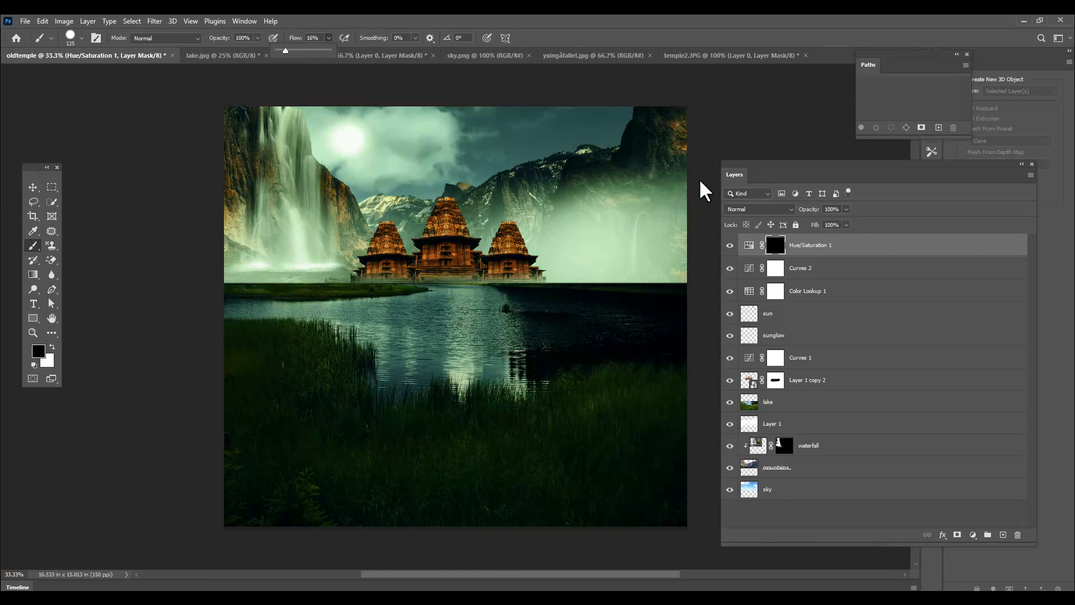
drag(764, 175, 802, 168)
click(53, 348)
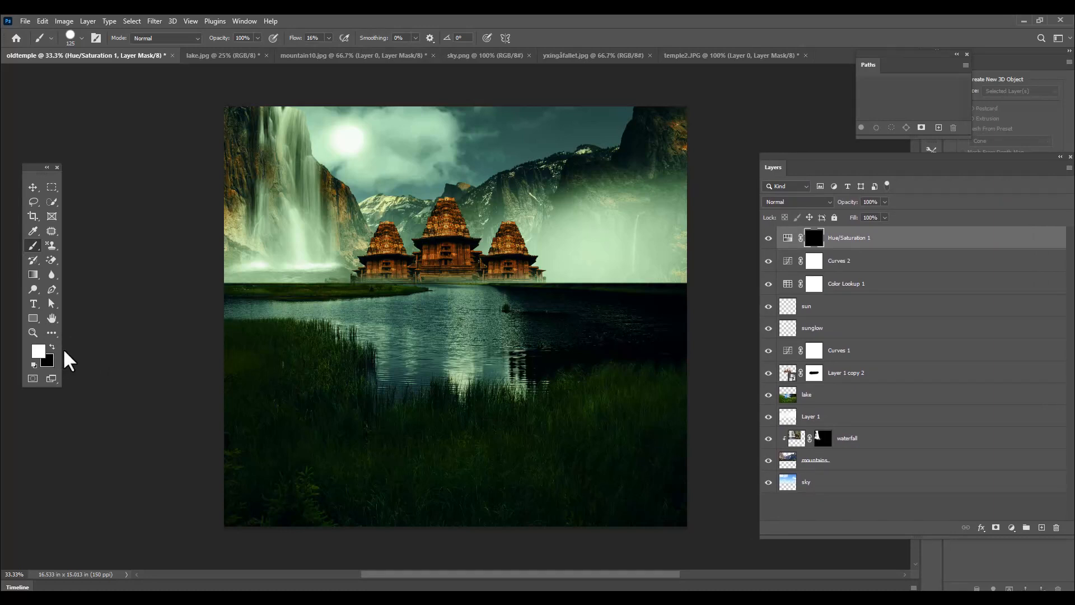
key(bracketright)
key(bracketleft)
key(bracketleft)
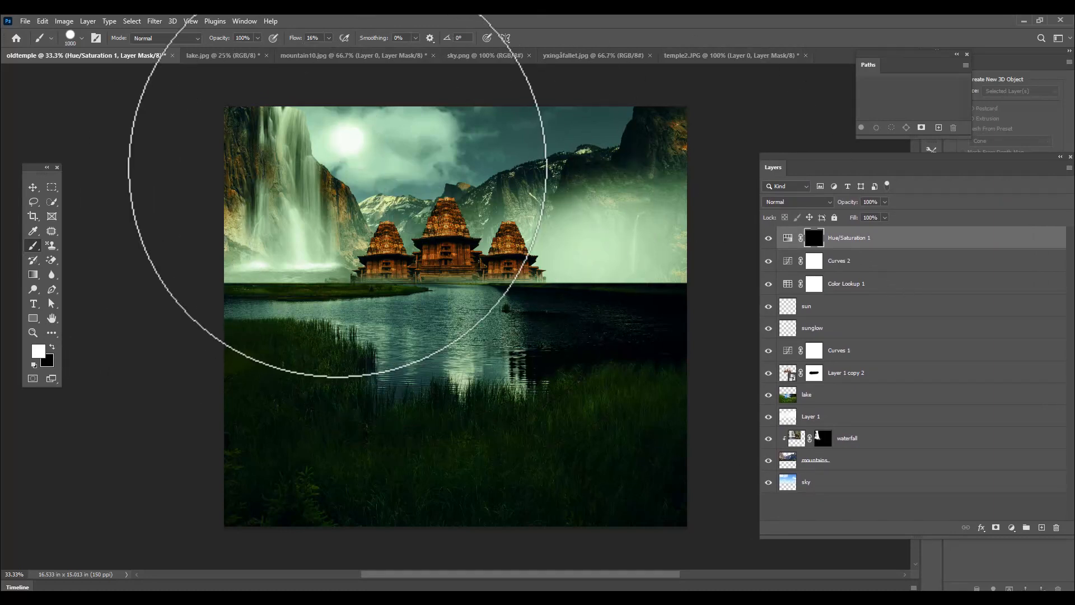
drag(229, 138, 559, 140)
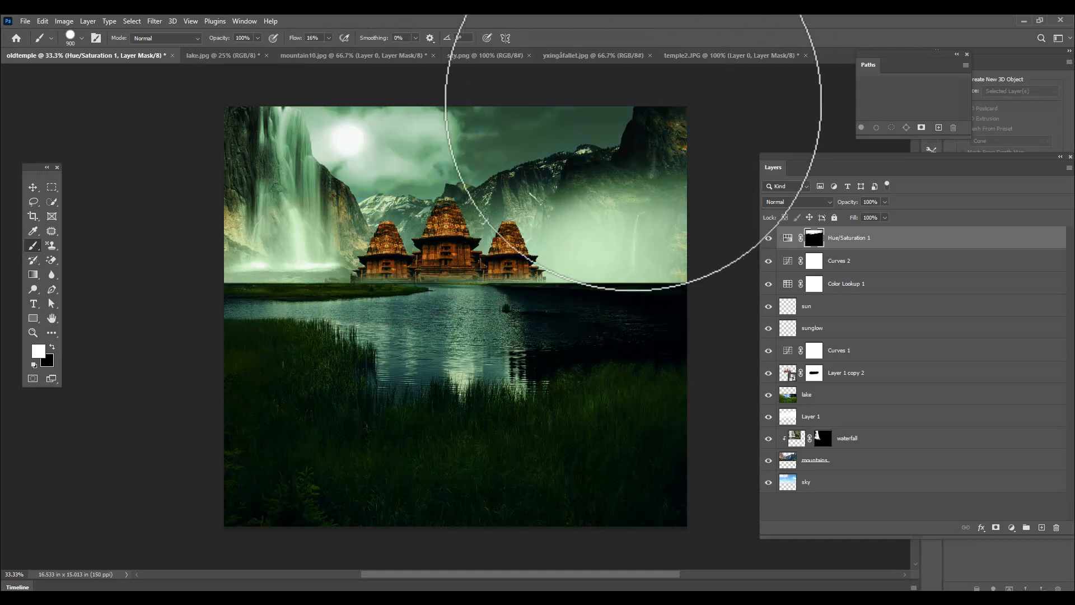
mouse_move(745, 216)
mouse_down()
mouse_move(454, 281)
mouse_move(706, 356)
mouse_move(376, 297)
mouse_move(243, 336)
mouse_move(432, 525)
mouse_move(696, 444)
mouse_move(746, 305)
mouse_move(314, 269)
mouse_move(411, 224)
mouse_up()
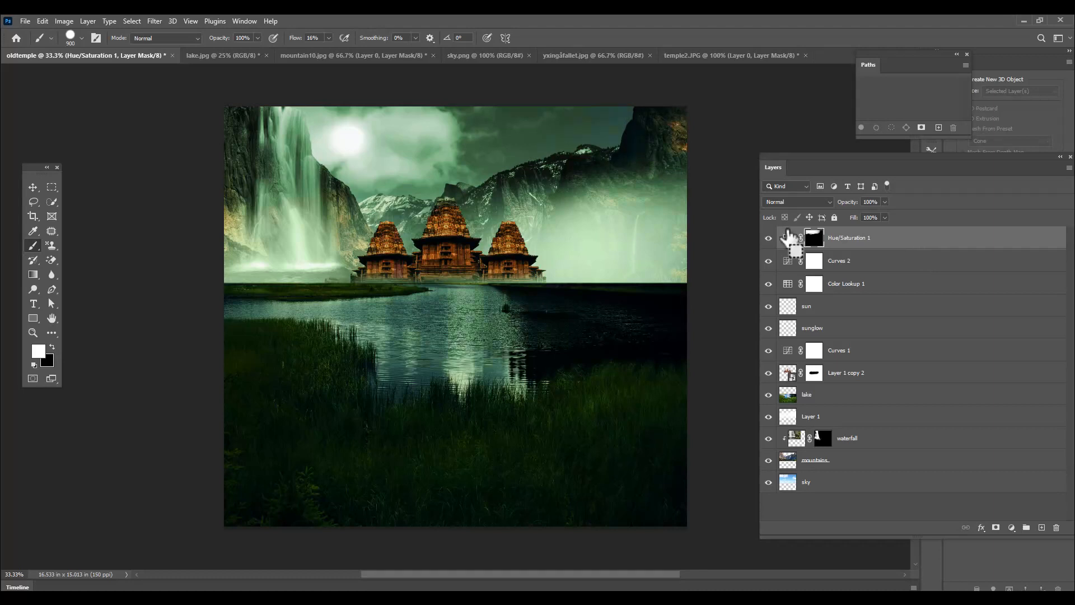
Adjust the brush flow and paint more white into the Hue/Saturation mask over the temples, lake and grass
click(328, 38)
drag(326, 50, 322, 52)
mouse_move(255, 147)
mouse_down()
mouse_move(749, 173)
mouse_move(317, 173)
mouse_move(352, 192)
mouse_move(641, 161)
mouse_move(765, 305)
mouse_move(589, 444)
mouse_move(563, 429)
mouse_move(531, 321)
mouse_move(467, 254)
mouse_move(296, 346)
mouse_move(302, 276)
mouse_move(298, 312)
mouse_move(148, 413)
mouse_move(380, 489)
mouse_move(650, 424)
mouse_move(334, 308)
mouse_up()
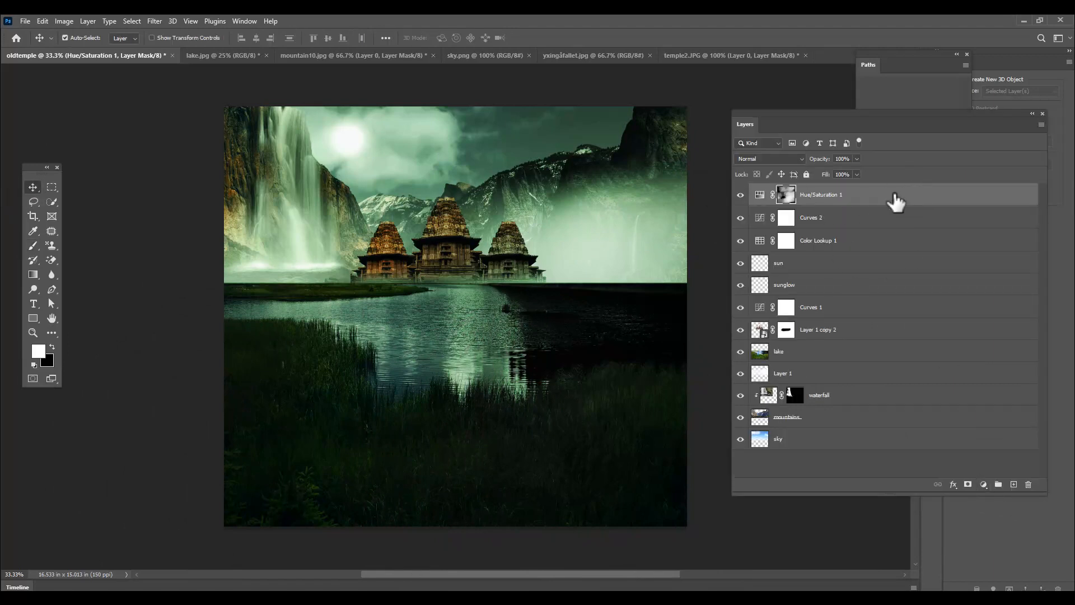
Add a Color Balance adjustment layer on top and shift its midtones toward green and slightly toward yellow
drag(823, 113, 833, 112)
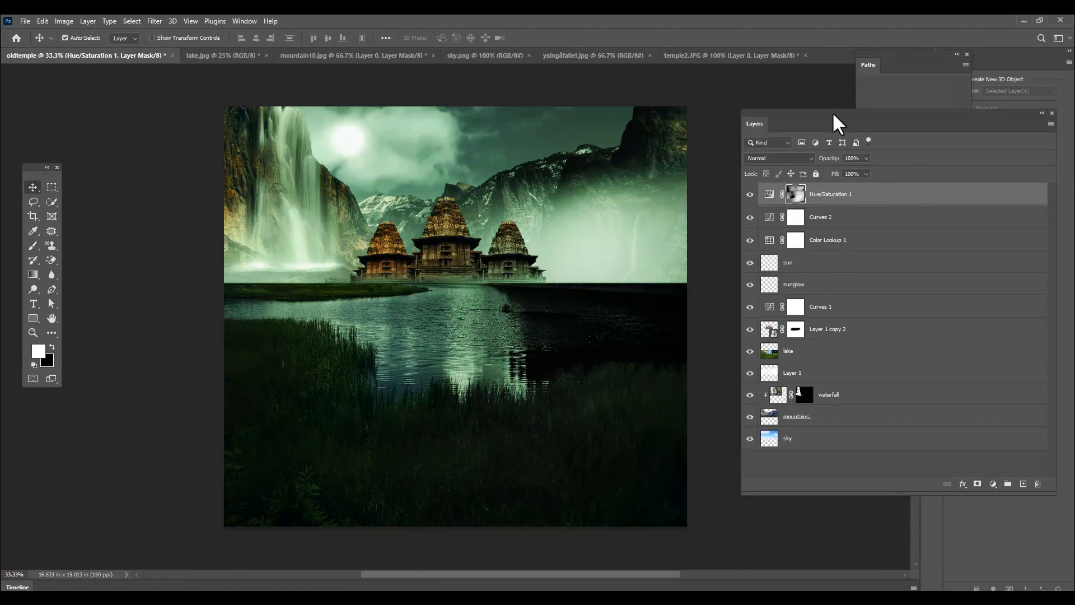
click(993, 483)
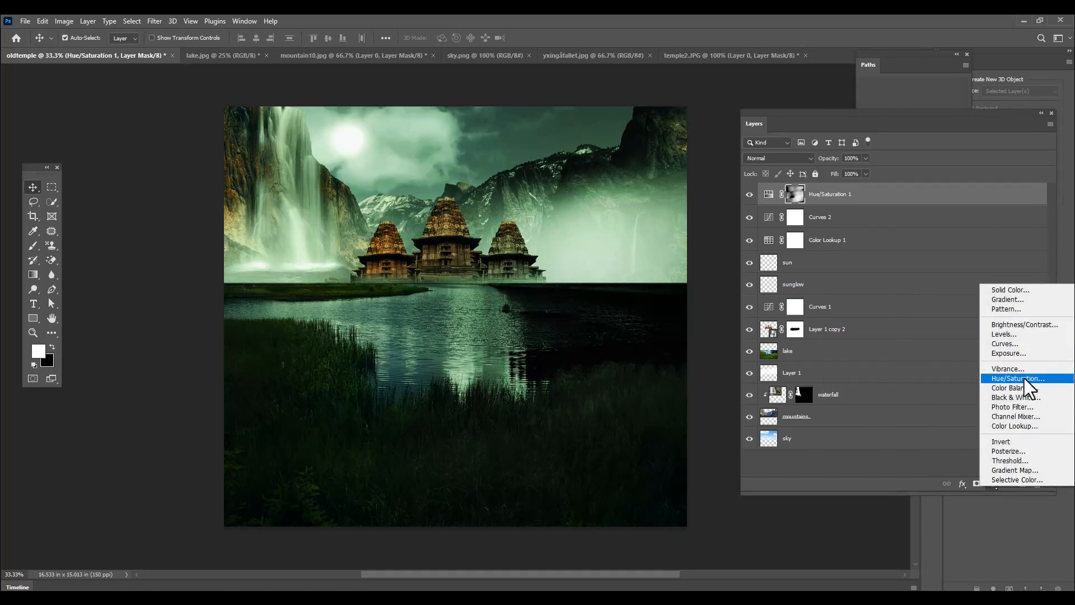
click(1025, 386)
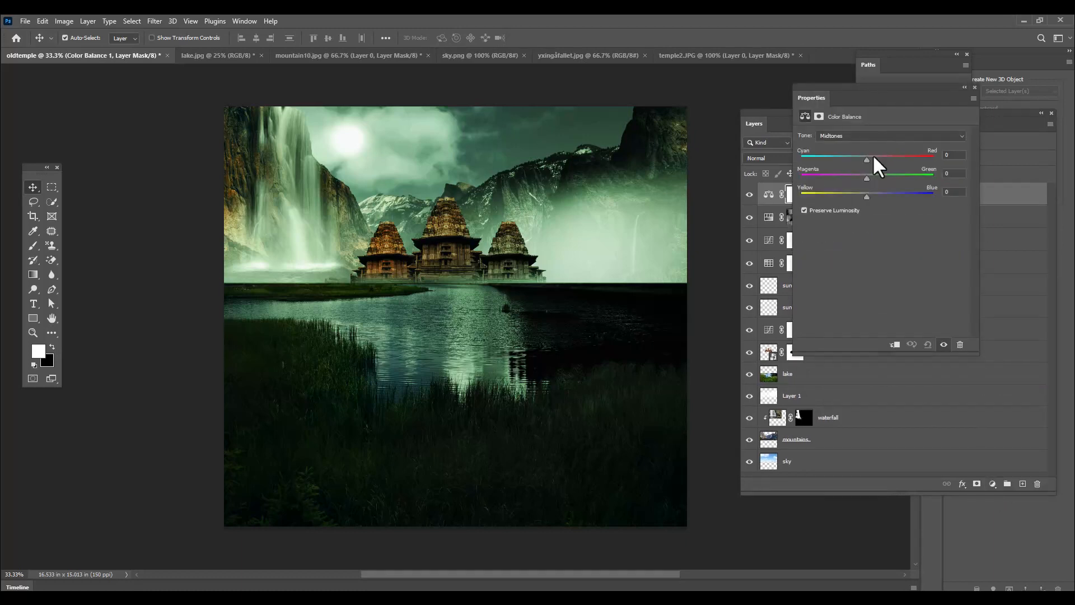
drag(869, 177, 893, 179)
drag(867, 197, 858, 198)
click(965, 86)
drag(800, 112, 810, 106)
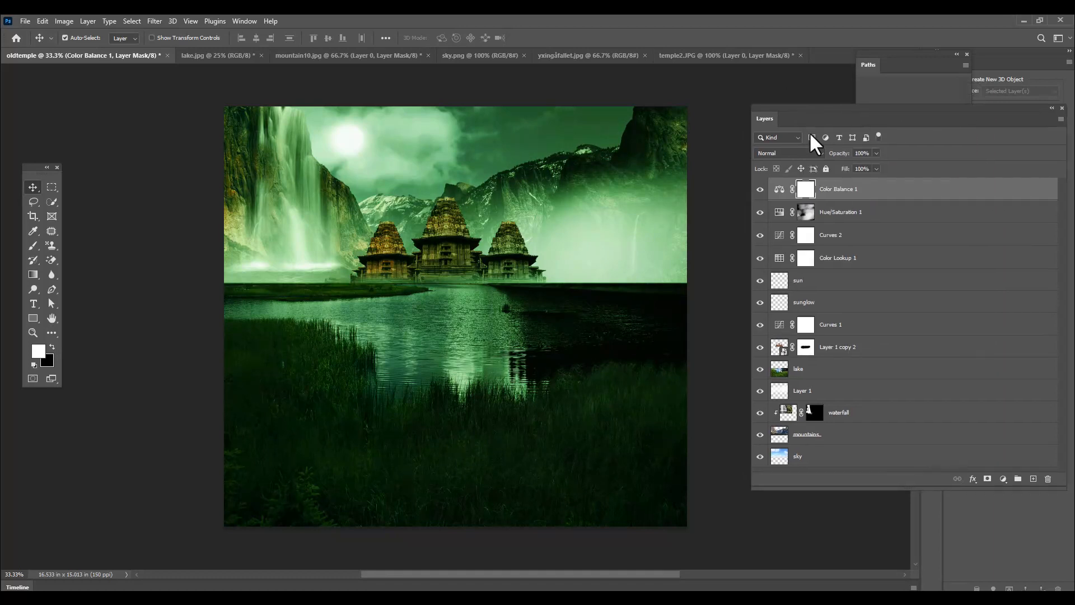
Add a linear white-to-transparent Gradient Fill layer at 90° rising from the foreground grass, with its opaque stop at 63% opacity
click(1003, 479)
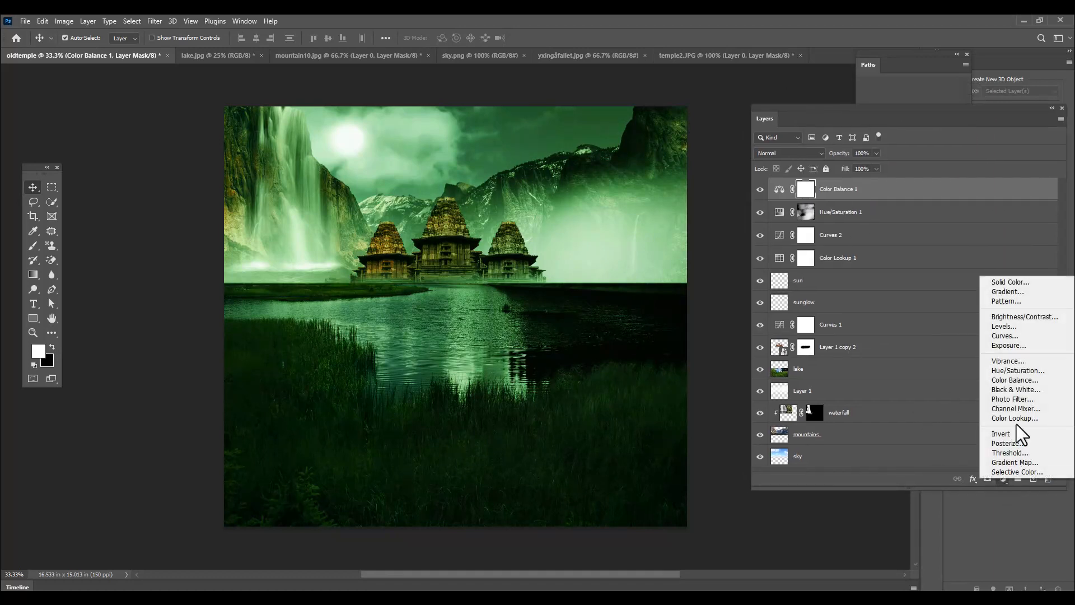
click(1026, 294)
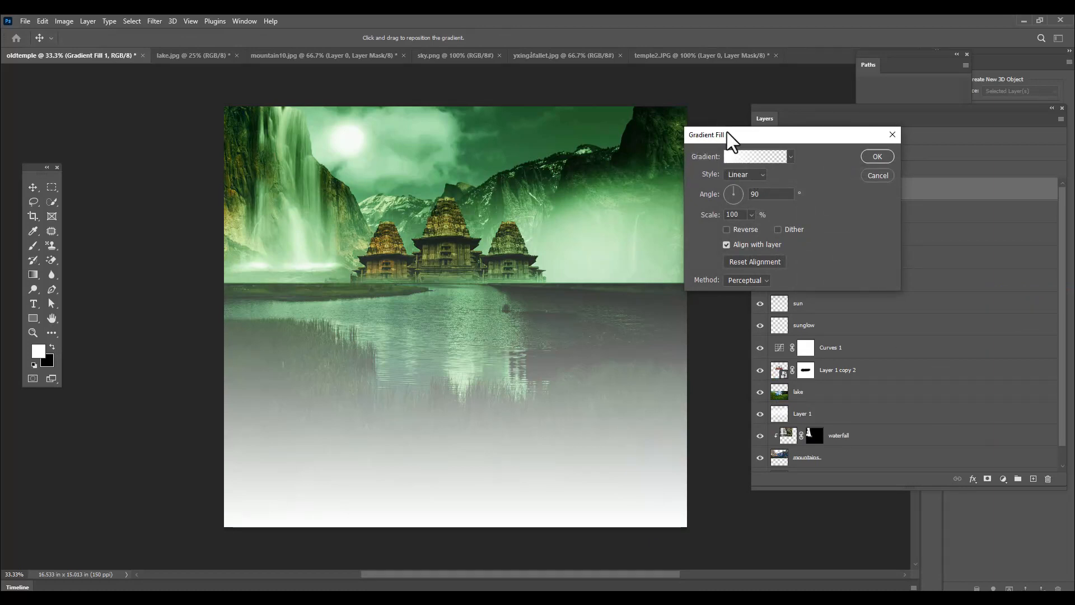
drag(727, 133, 731, 137)
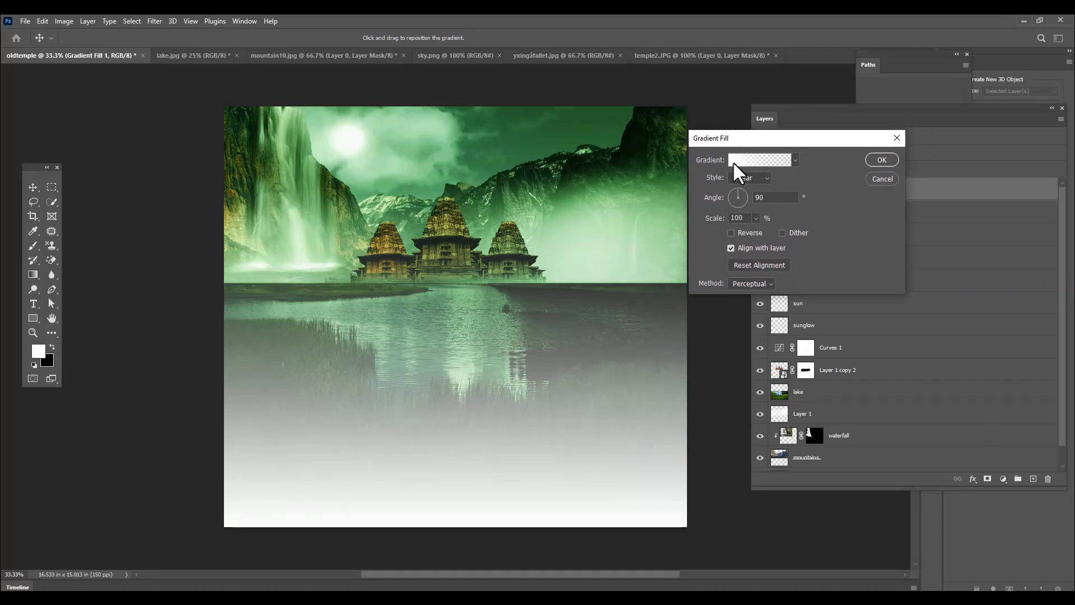
click(734, 162)
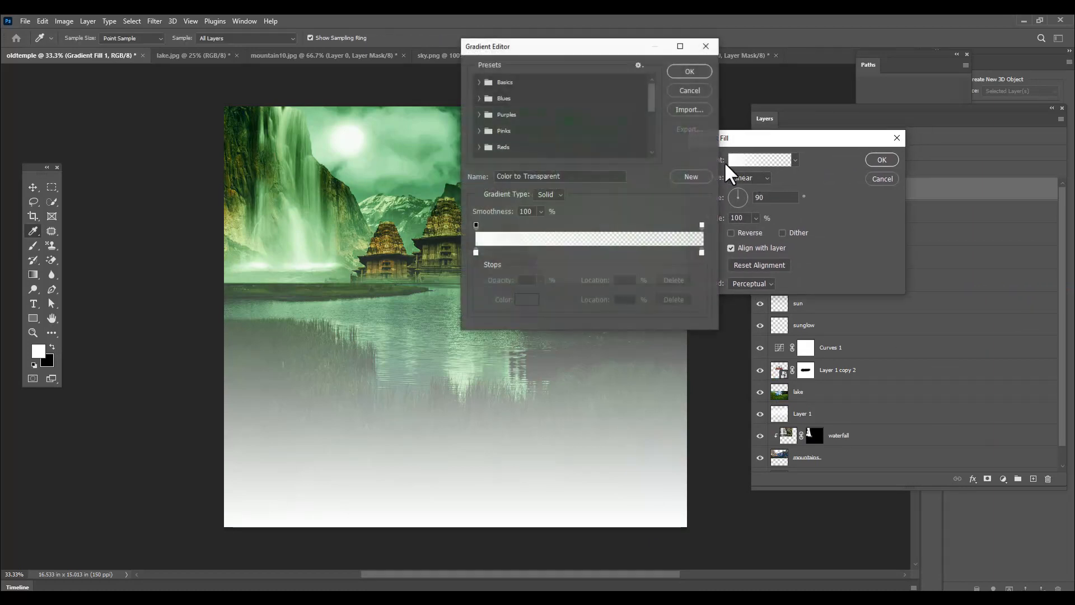
click(474, 250)
click(476, 226)
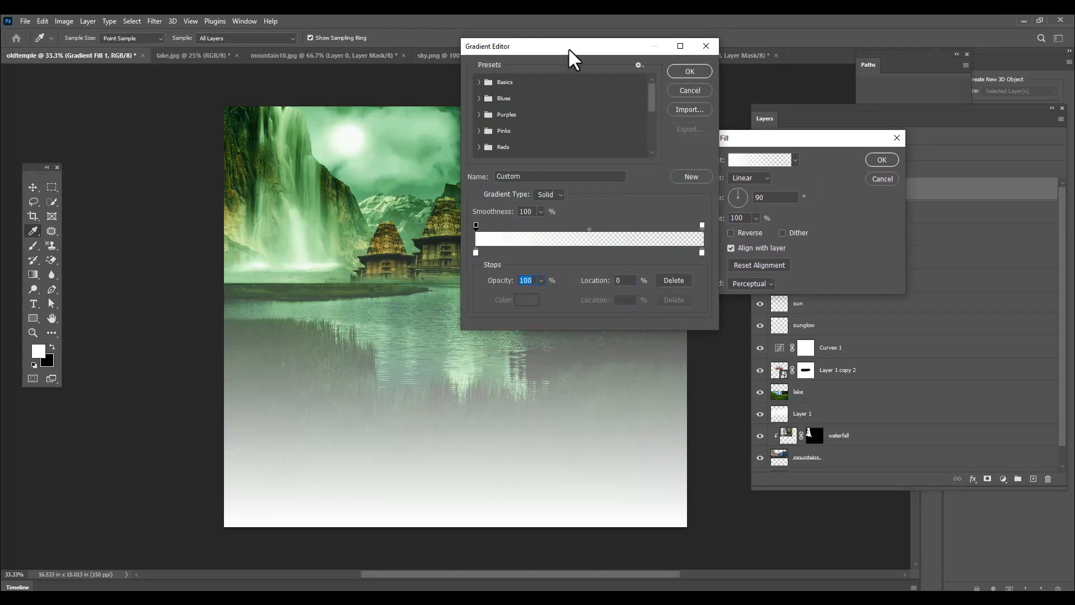
drag(569, 48, 670, 25)
click(642, 258)
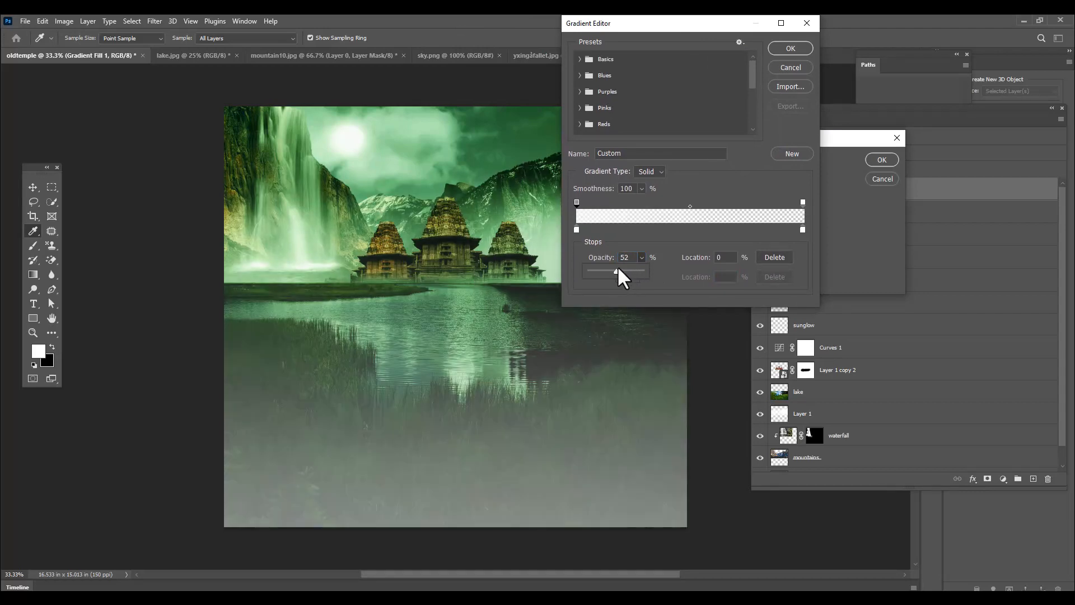
mouse_move(616, 271)
mouse_down()
mouse_move(644, 269)
mouse_move(621, 271)
mouse_up()
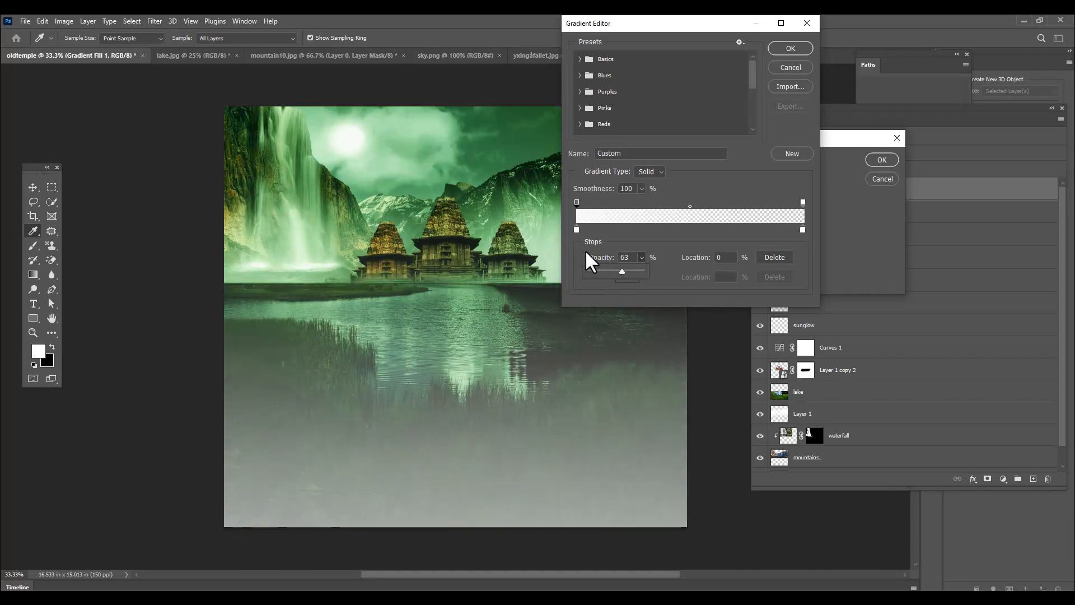
click(796, 48)
click(882, 160)
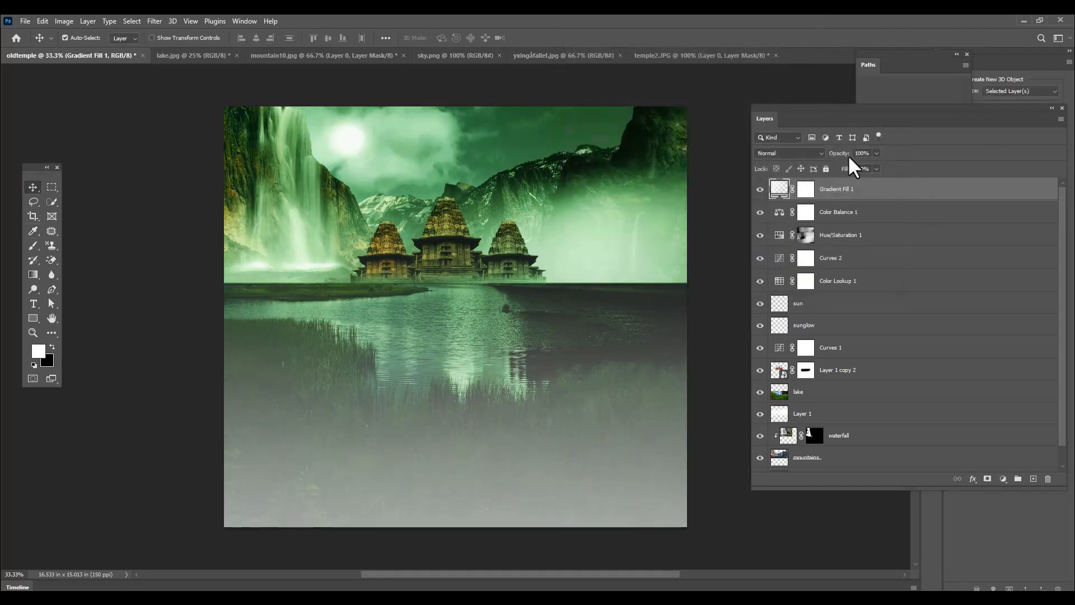
Reopen the gradient fill and lower its starting opacity stop to 38%
double_click(779, 189)
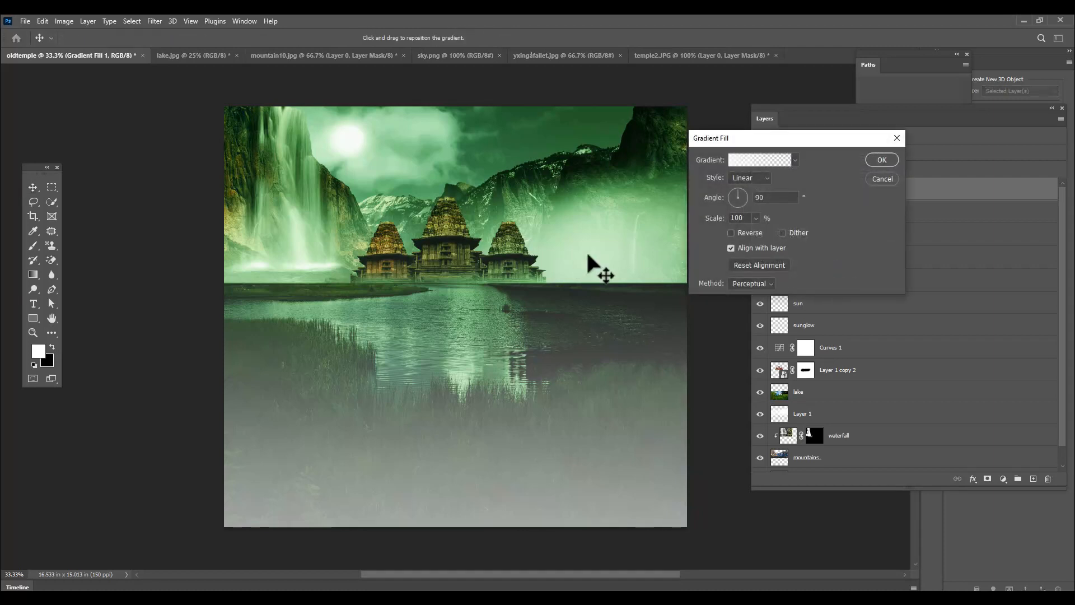
click(750, 162)
click(577, 202)
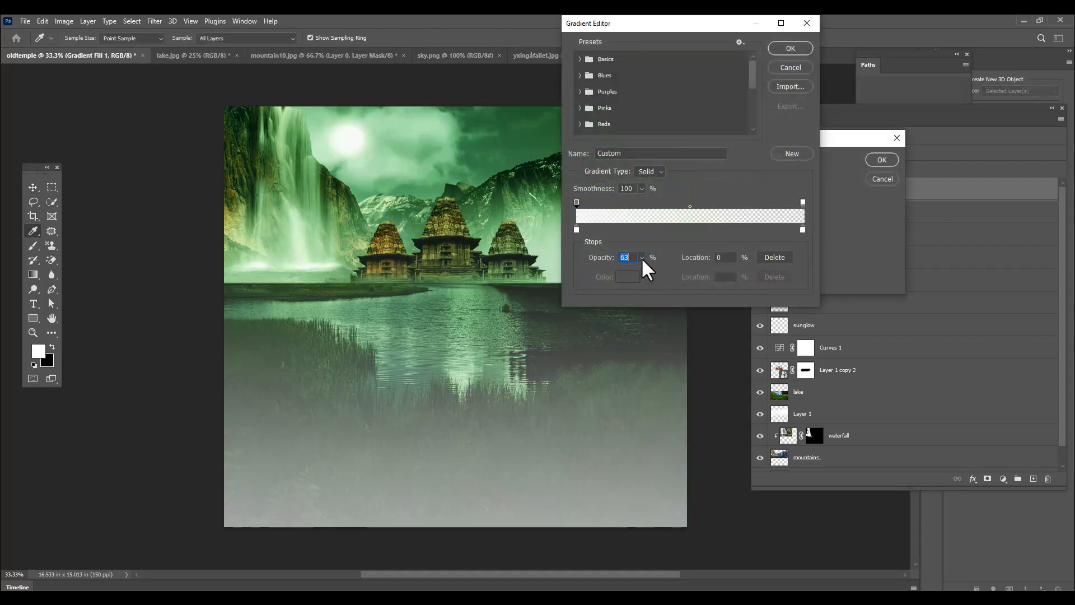
drag(638, 270, 628, 271)
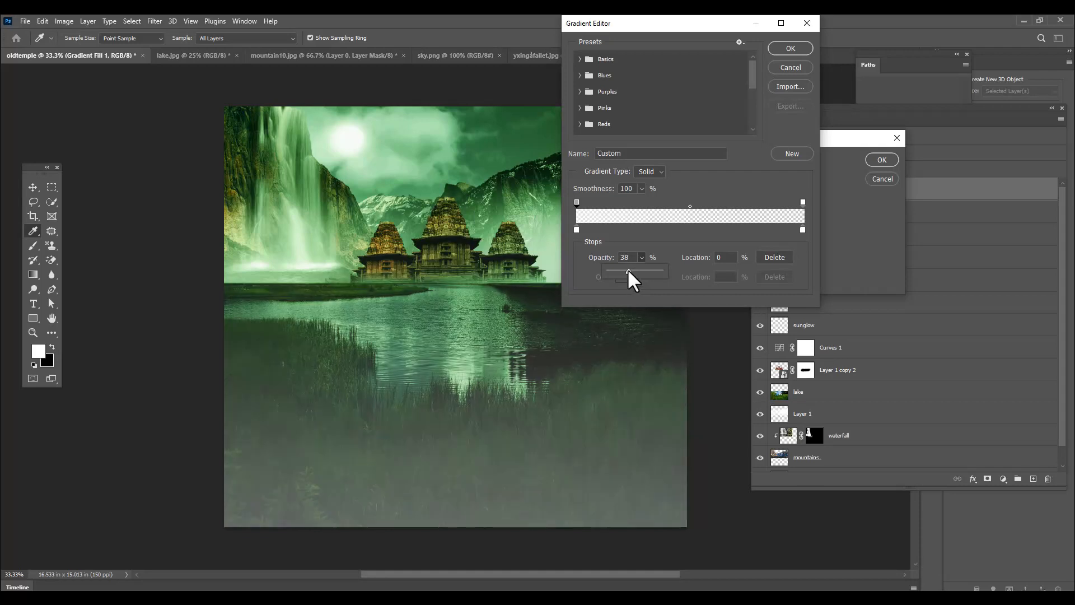
click(791, 49)
click(885, 162)
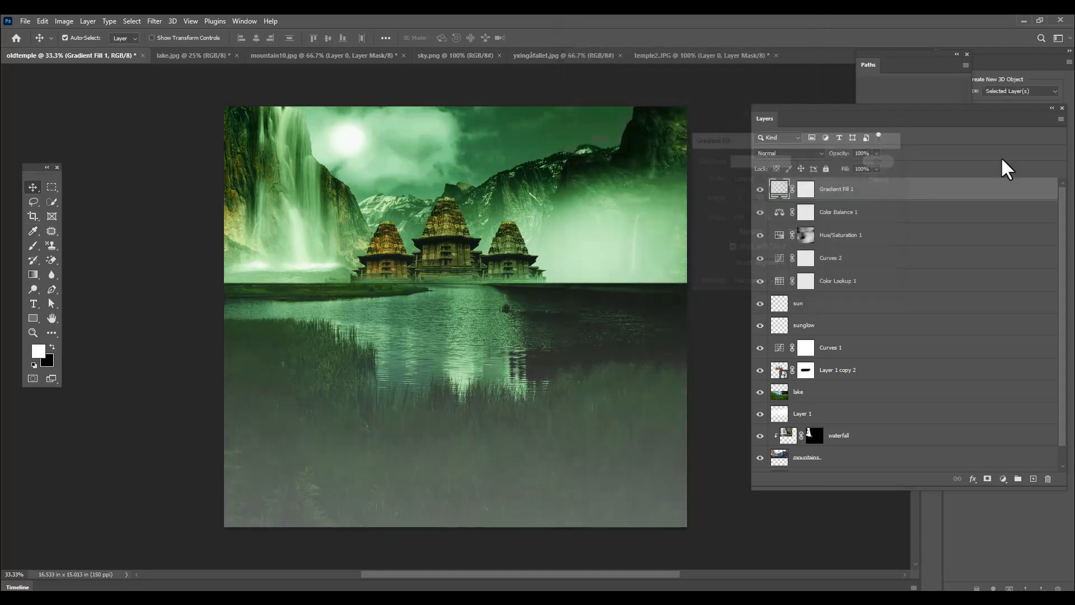
Add a Brightness/Contrast adjustment layer above the gradient fill with brightness set to -34
drag(779, 110, 783, 89)
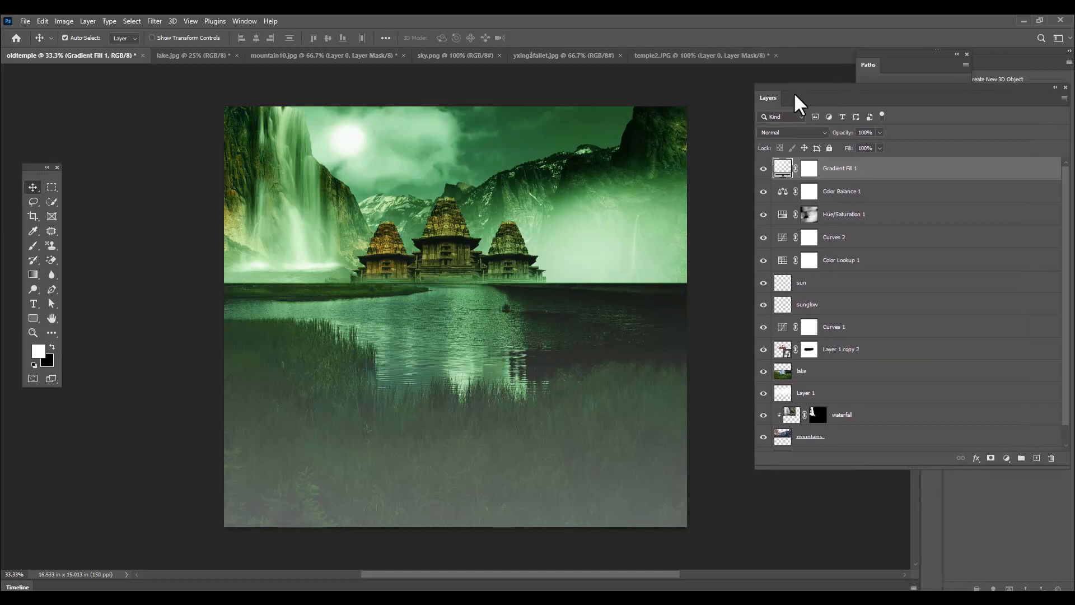
click(1007, 459)
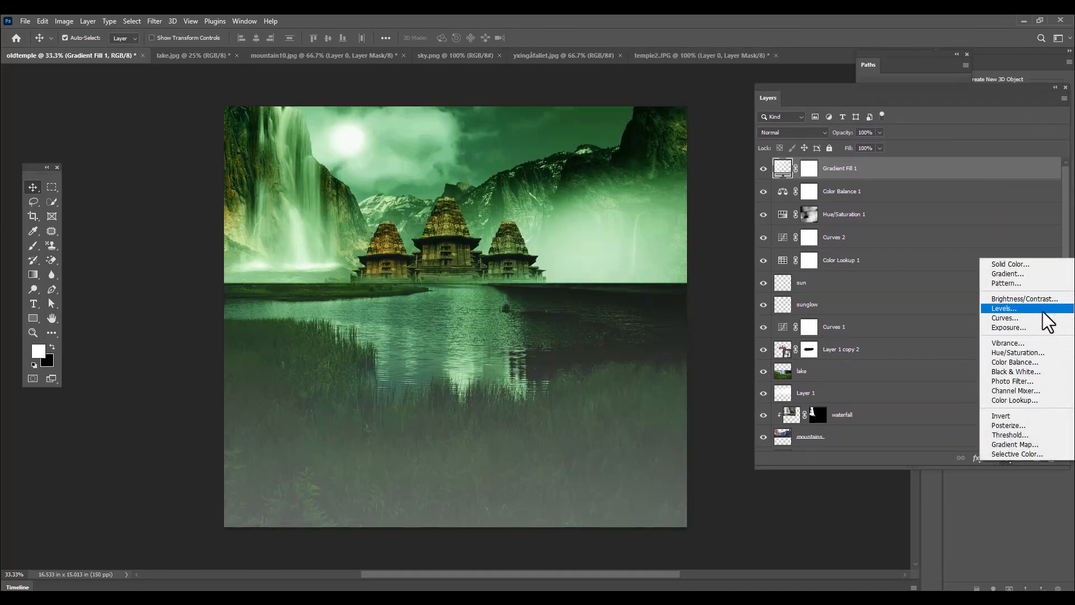
click(1030, 299)
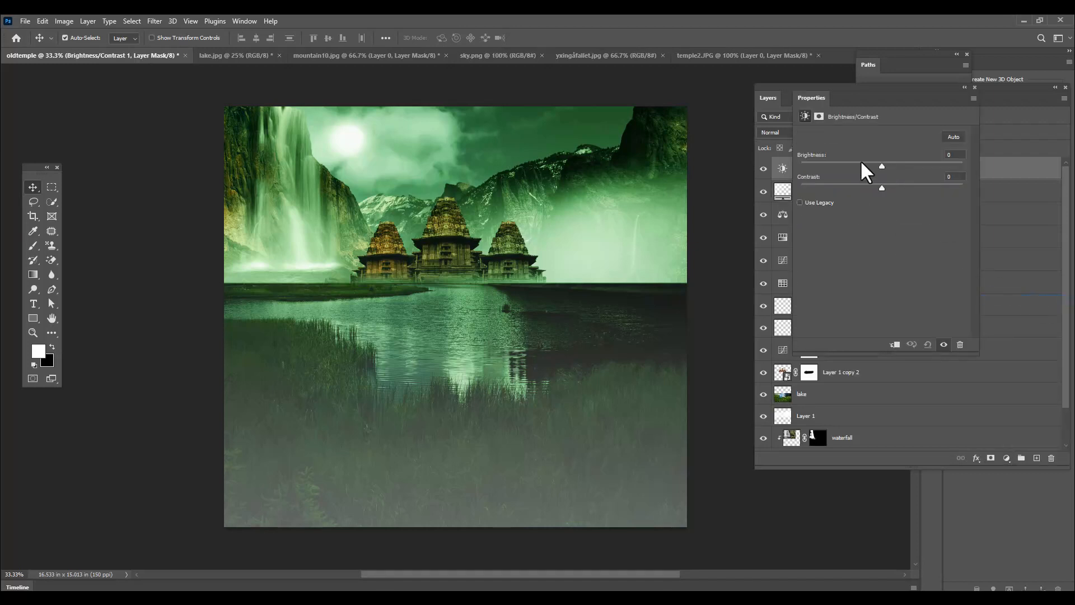
drag(882, 166, 863, 169)
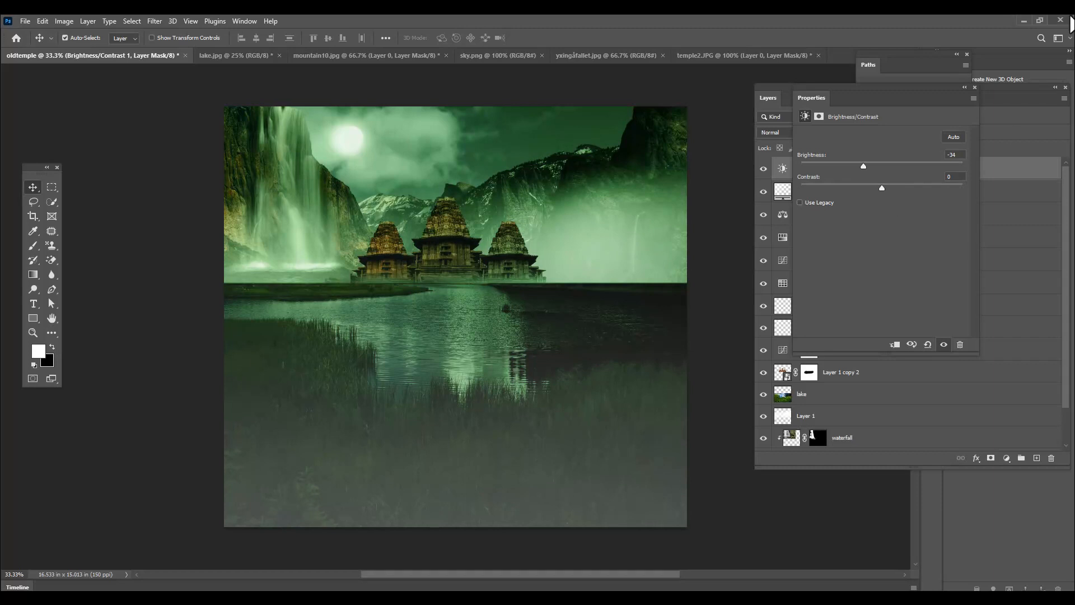
click(975, 87)
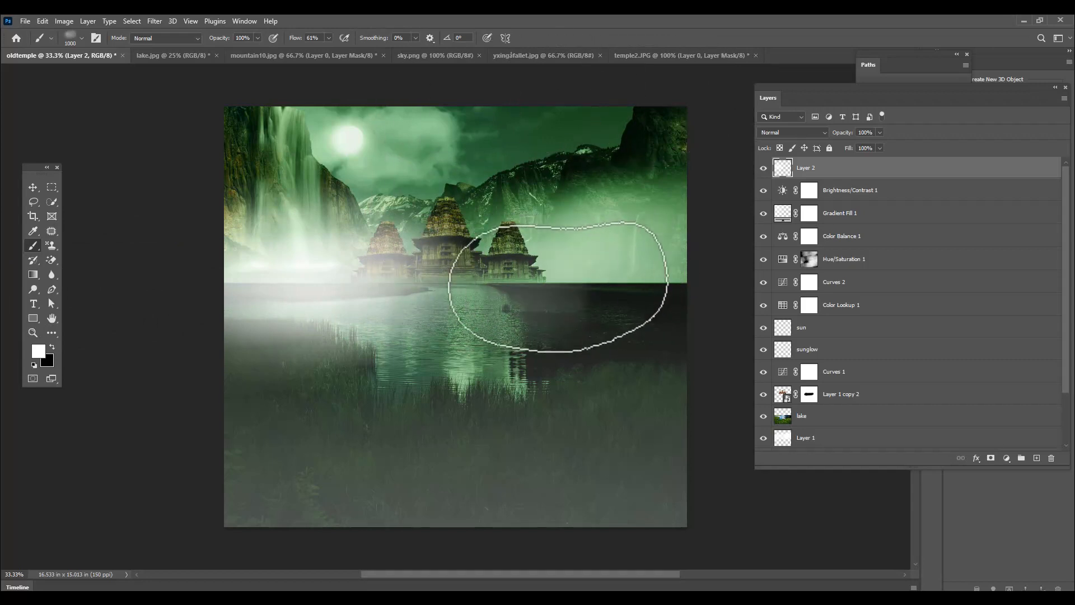
Dab white mist over the shoreline beside the temples on Layer 2 at 61% flow, then reduce the brush to 700 px
click(526, 281)
key(bracketleft)
key(bracketleft)
key(bracketleft)
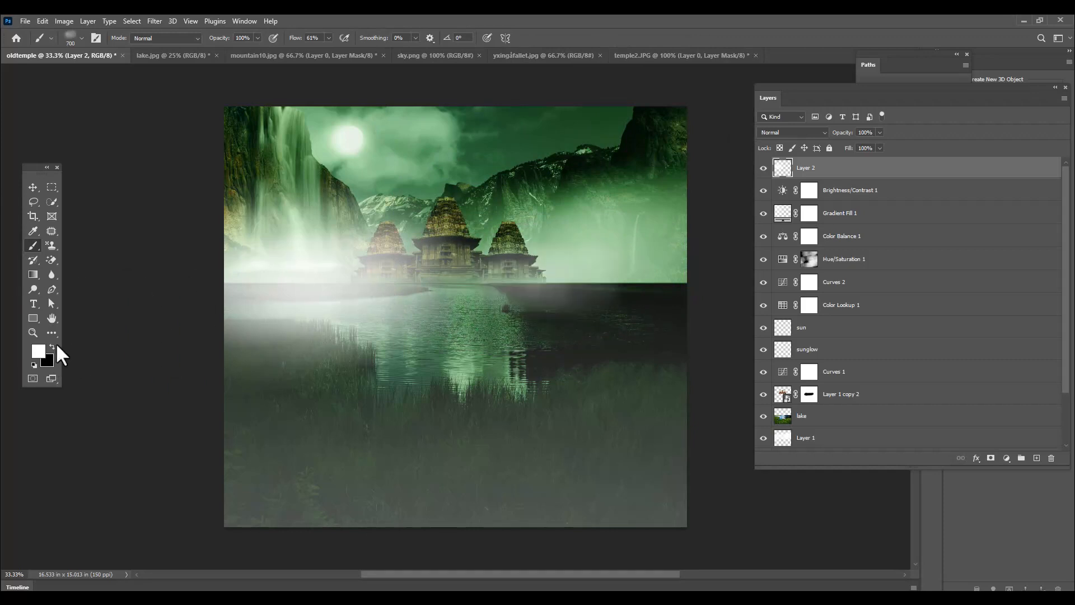